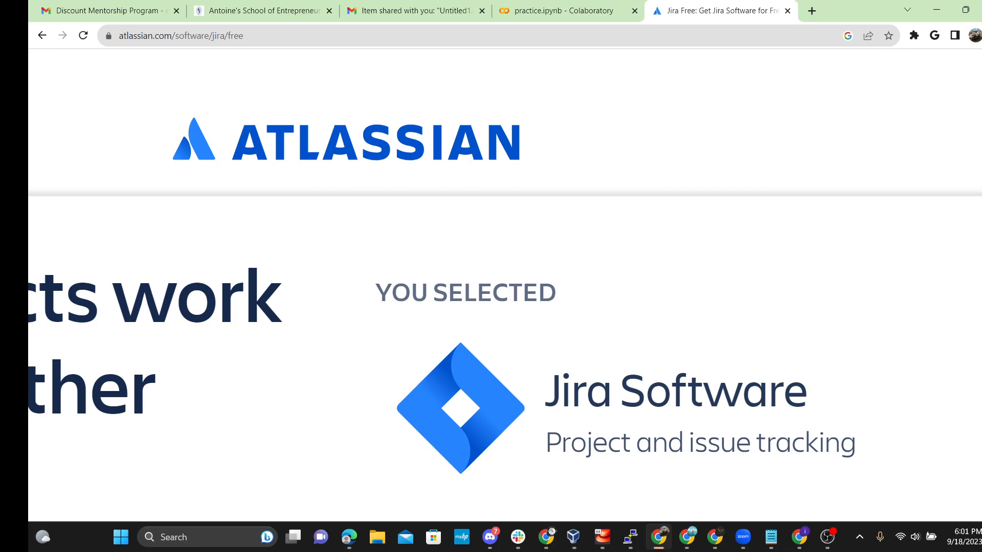
# Examine the second-product options, Confluence and Jira Service Management, offered alongside Jira Software
pyautogui.scroll(-7, 511, 286)
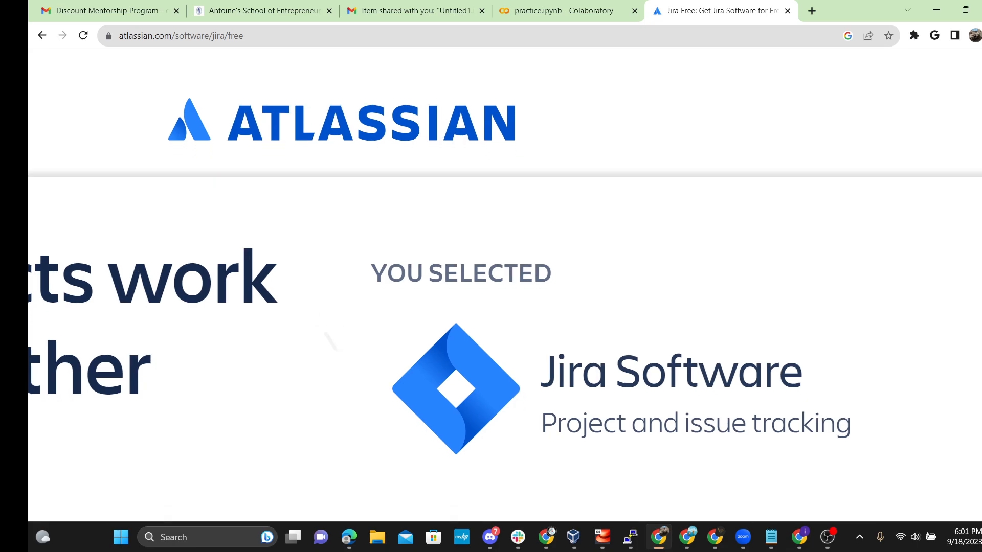
pyautogui.scroll(-2, 311, 303)
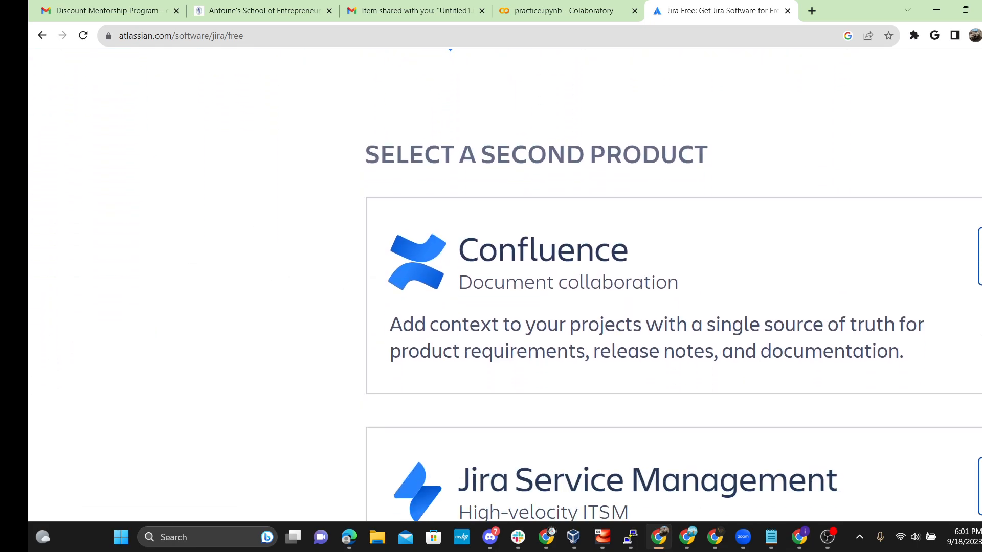
pyautogui.scroll(2, 311, 302)
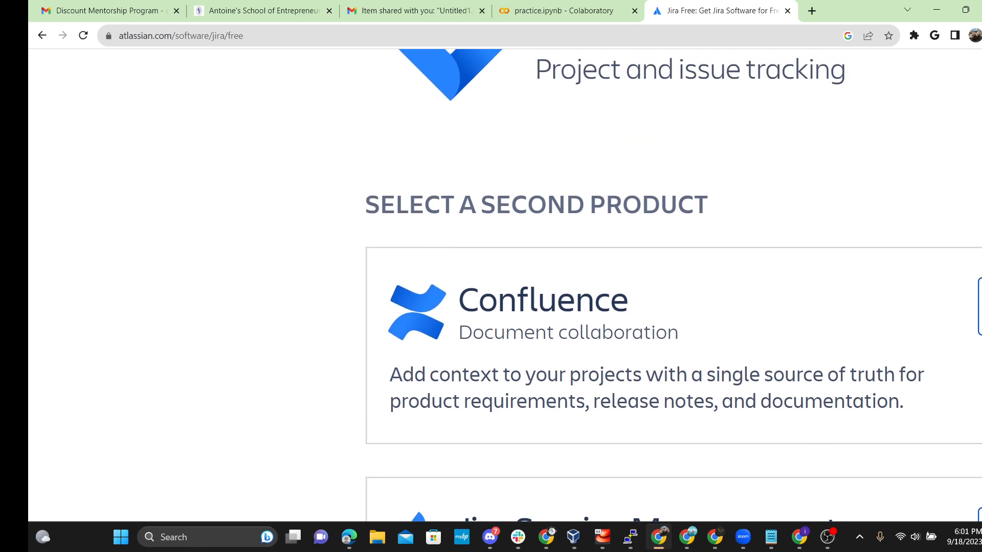
pyautogui.scroll(-3, 512, 286)
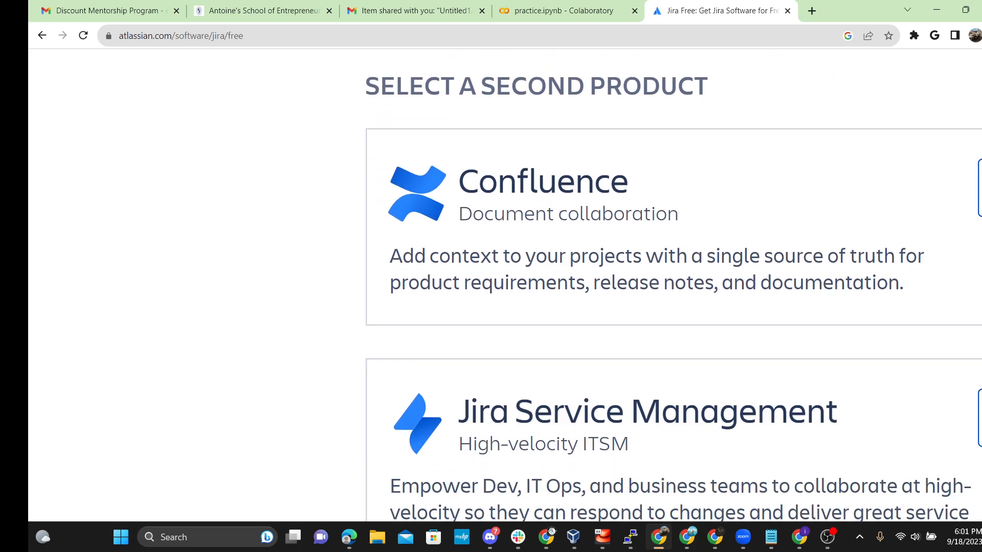
pyautogui.hscroll(4, 511, 286)
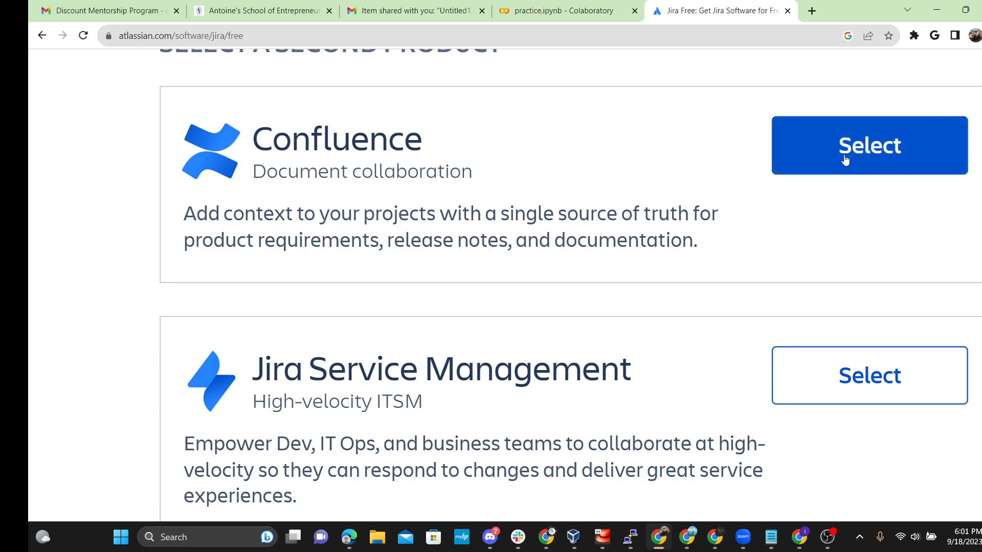
pyautogui.scroll(-2, 651, 324)
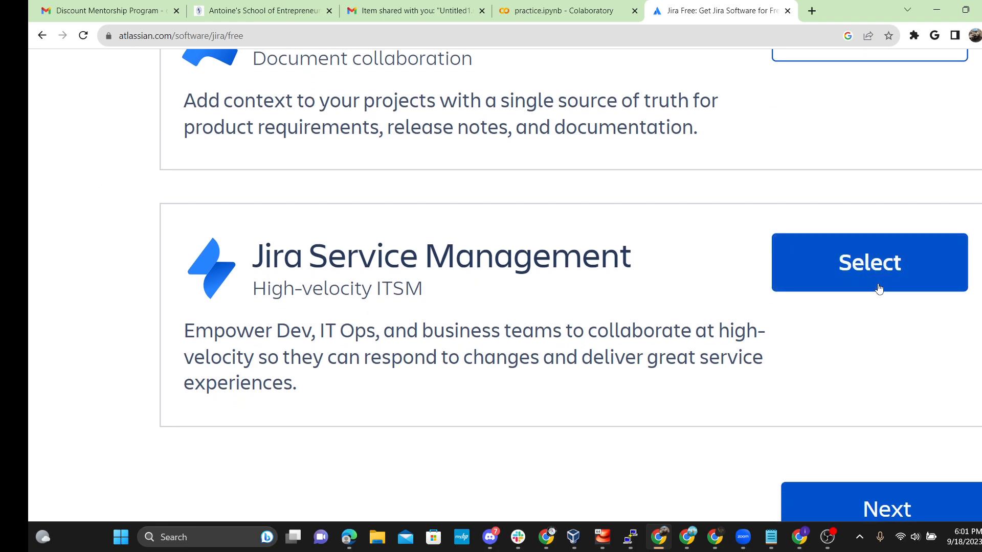
pyautogui.scroll(3, 189, 314)
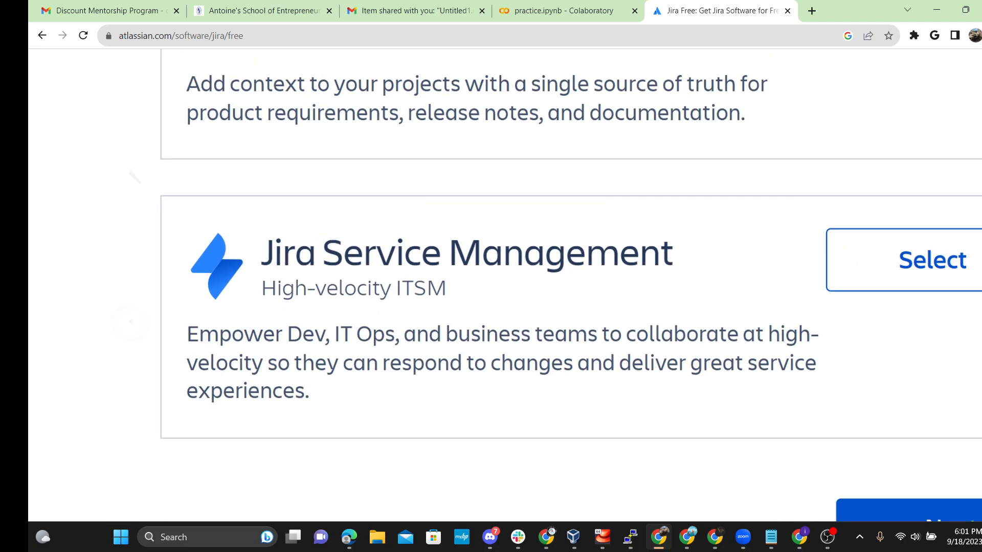
pyautogui.hscroll(3, 504, 286)
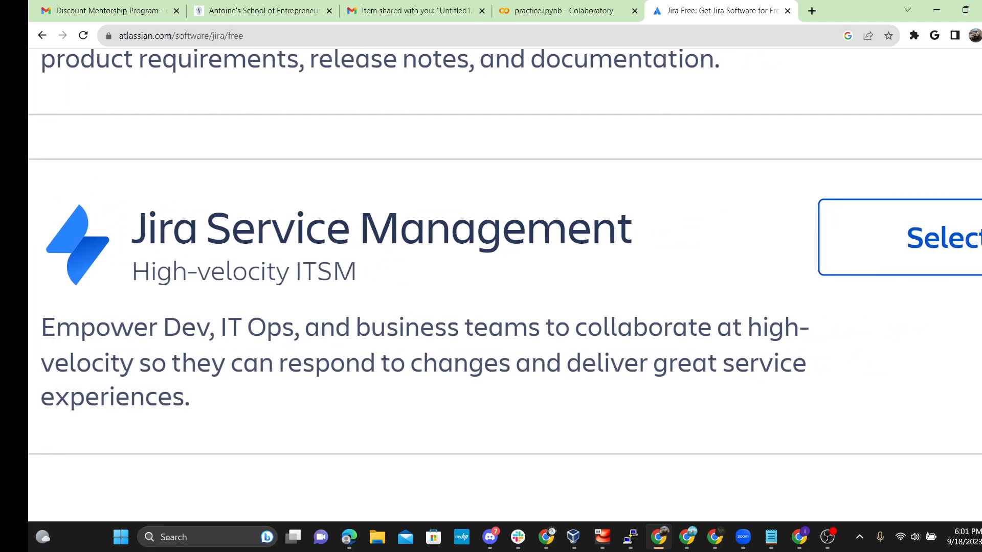
pyautogui.scroll(-2, 505, 285)
pyautogui.hscroll(-1, 505, 286)
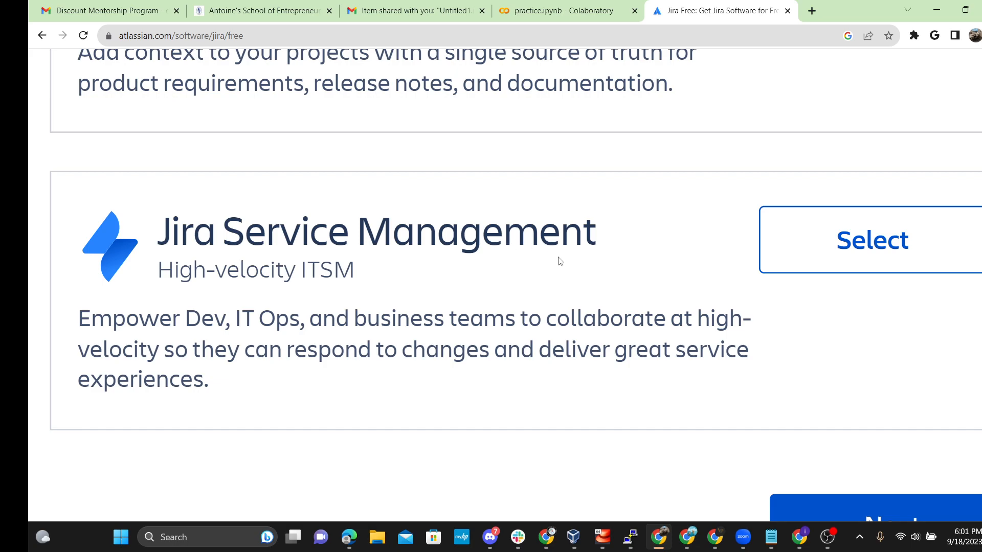
pyautogui.scroll(-1, 558, 259)
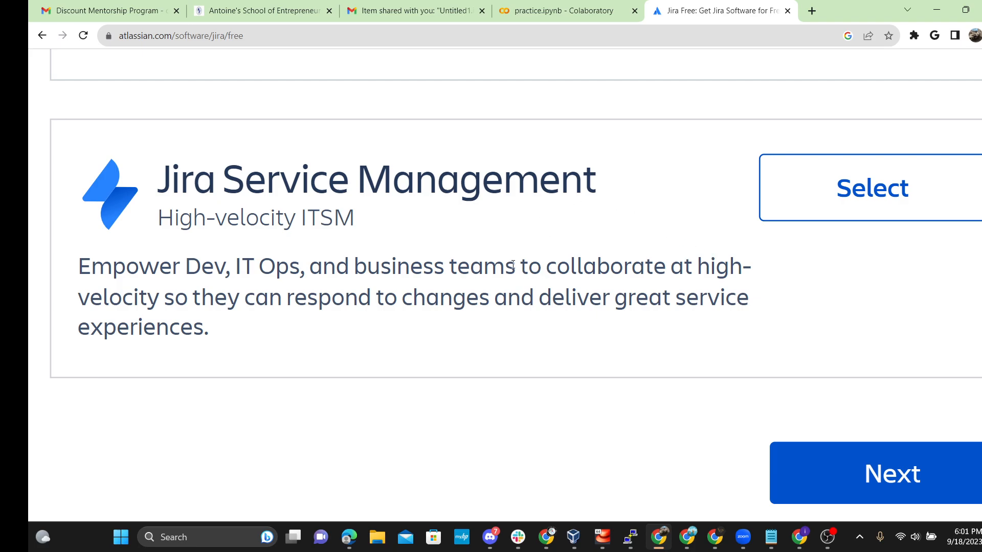
pyautogui.scroll(5, 513, 265)
pyautogui.scroll(-1, 249, 278)
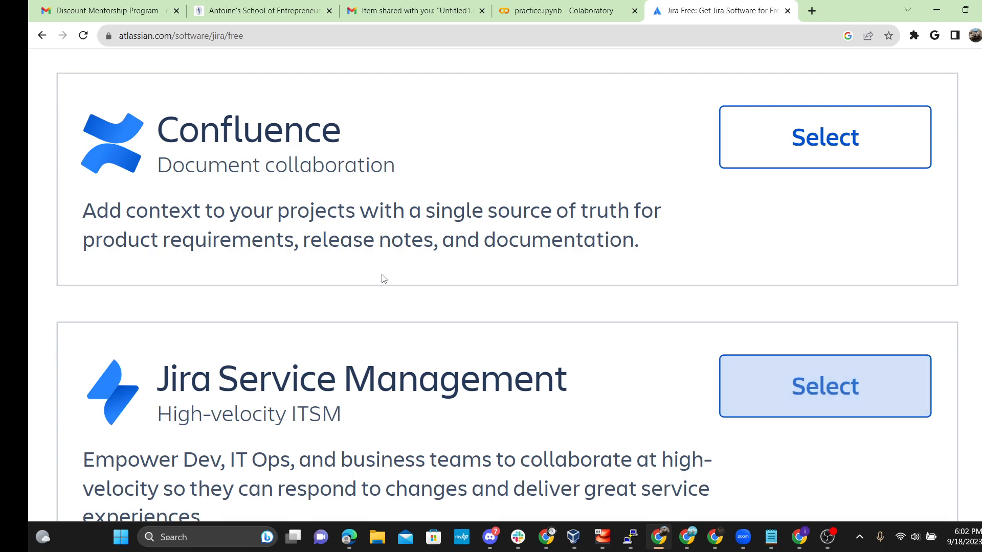
pyautogui.scroll(-1, 628, 268)
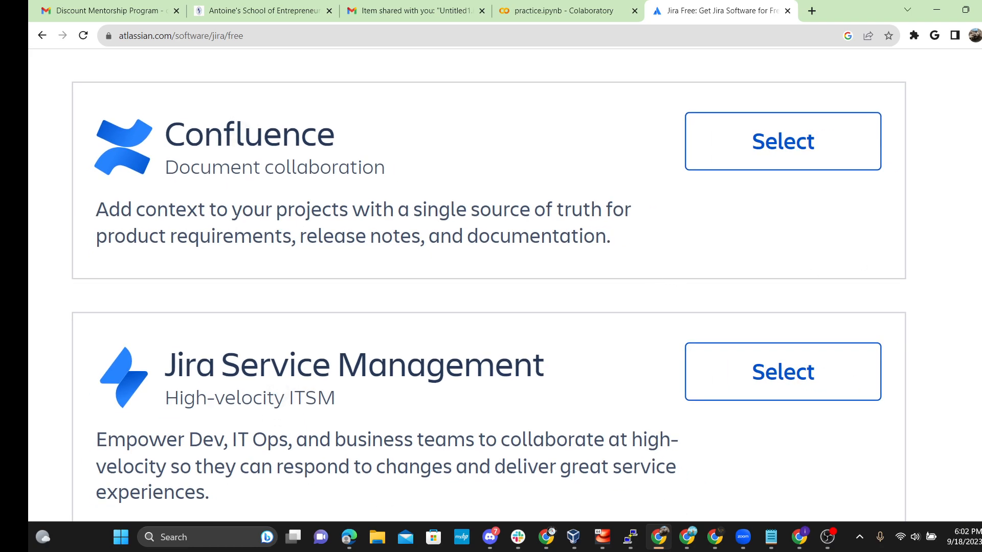
# Select Jira Service Management as the second product to bundle with Jira Software
pyautogui.hotkey('alt', 'Tab')
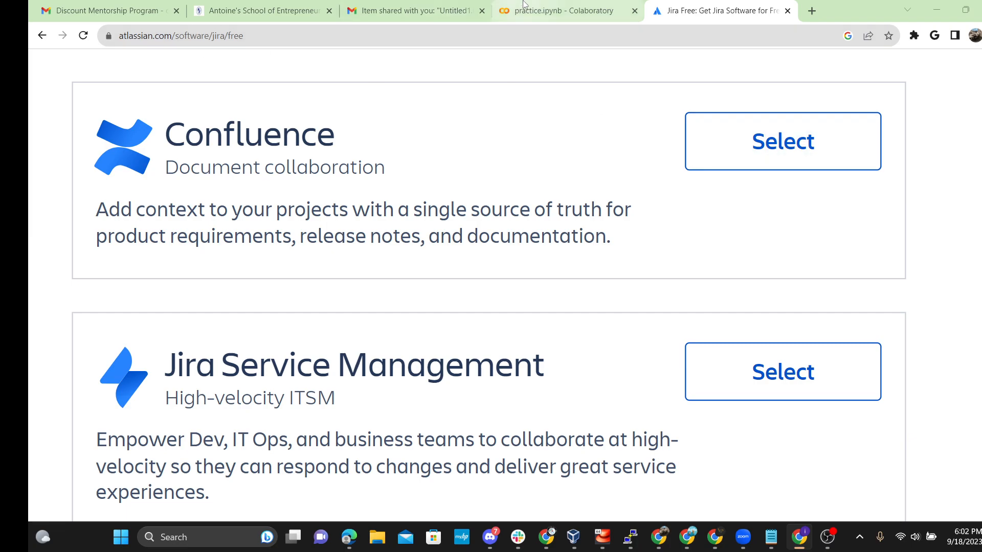
pyautogui.click(716, 361)
pyautogui.scroll(3, 717, 362)
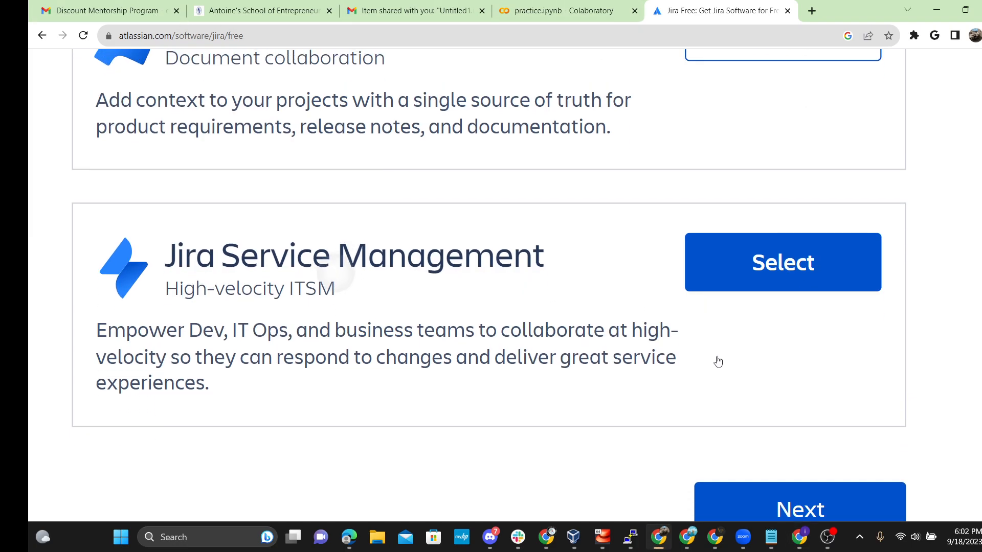
pyautogui.scroll(-3, 269, 130)
pyautogui.scroll(-1, 489, 285)
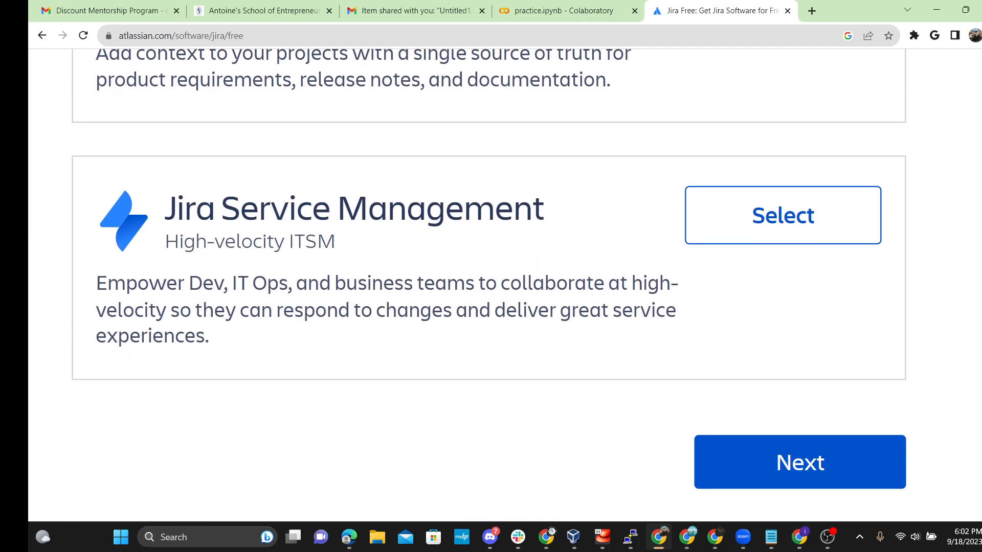
pyautogui.click(752, 217)
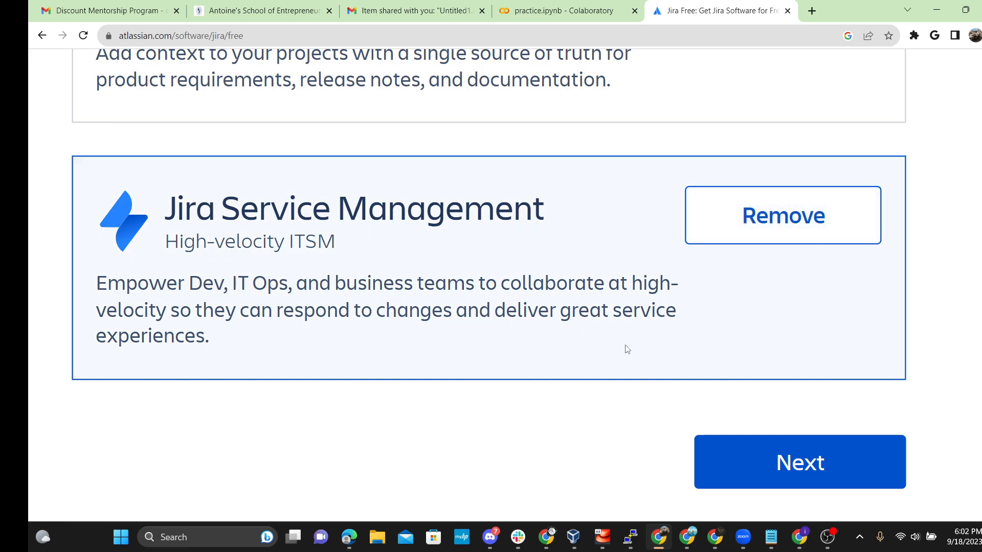
# Switch the second product to Confluence and back to Jira Service Management
pyautogui.scroll(-3, 624, 349)
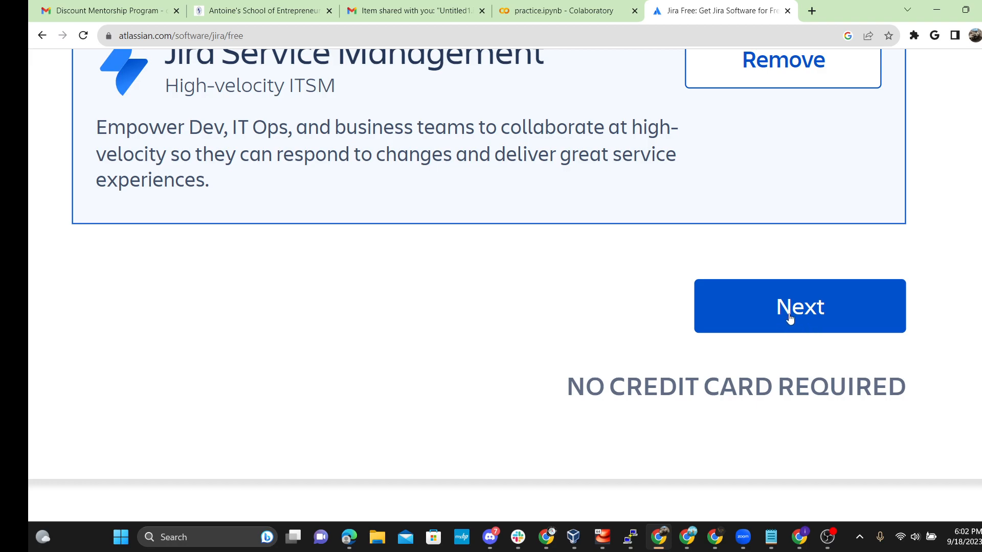
pyautogui.scroll(5, 794, 307)
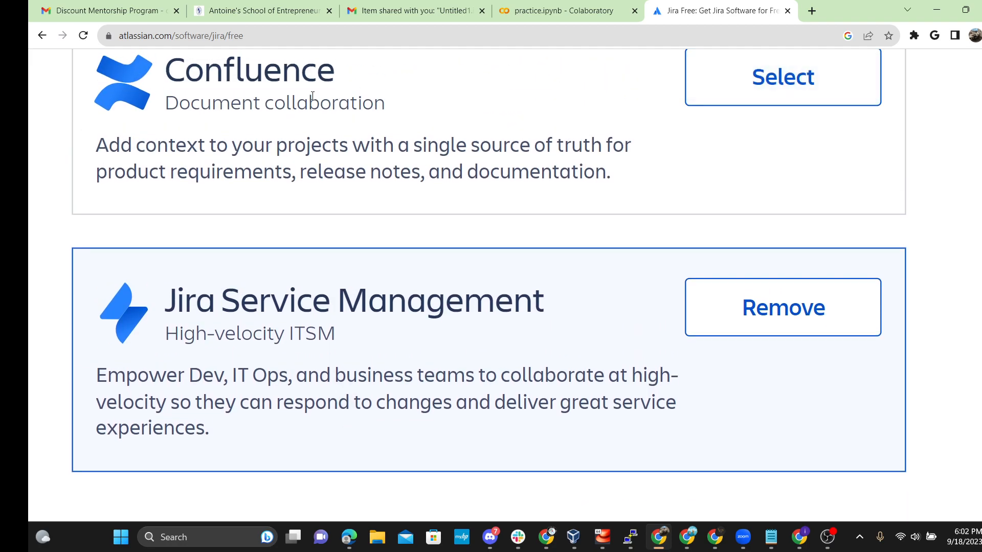
pyautogui.scroll(1, 318, 95)
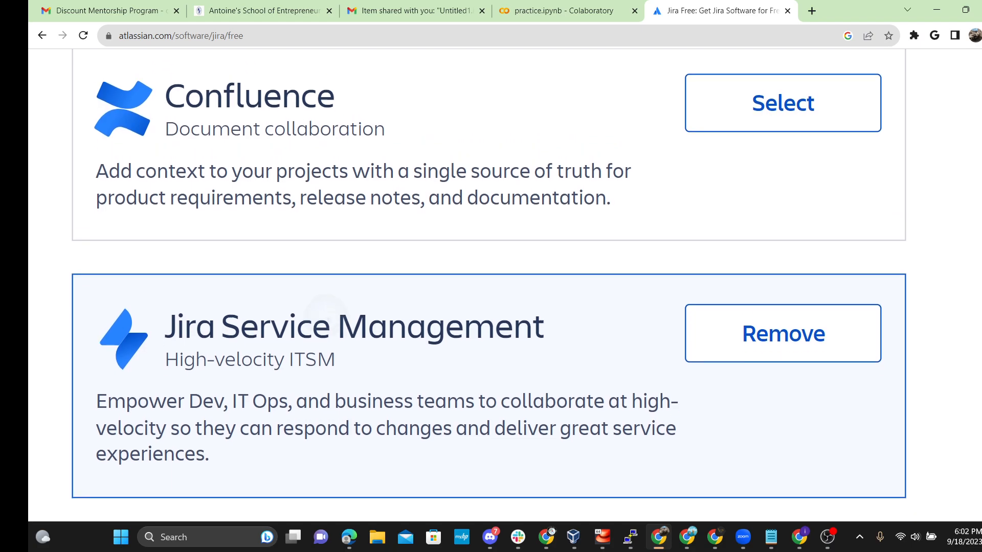
pyautogui.click(852, 105)
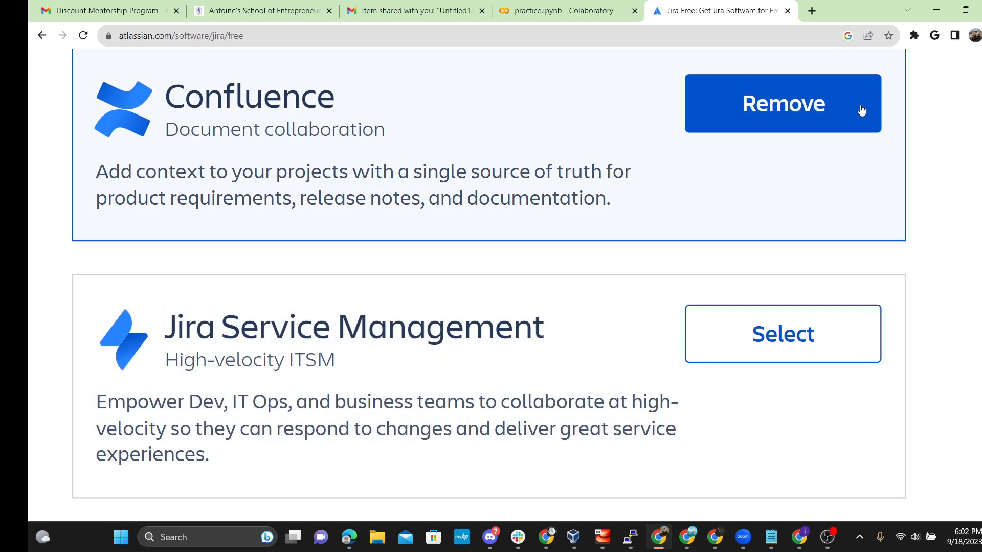
pyautogui.scroll(-2, 790, 307)
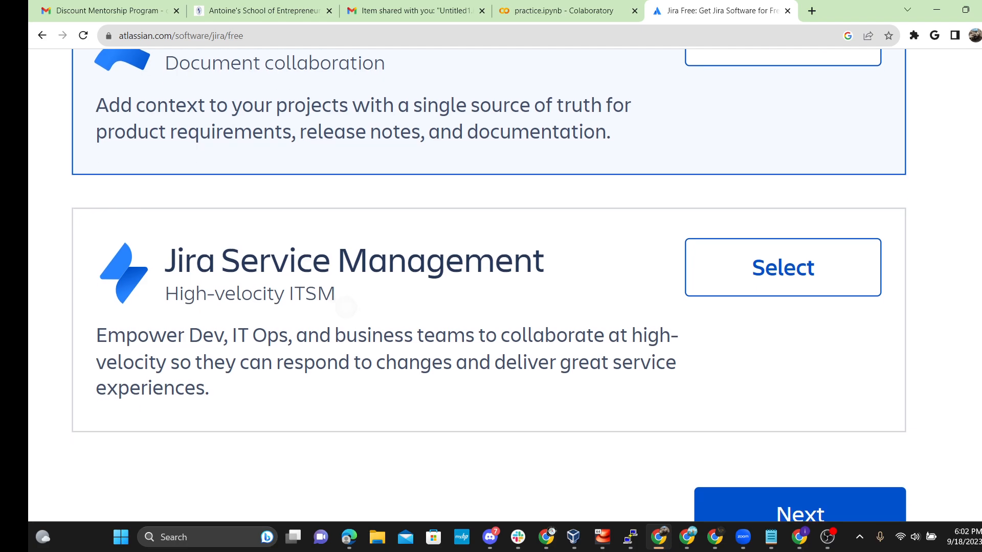
pyautogui.click(784, 267)
pyautogui.scroll(3, 784, 267)
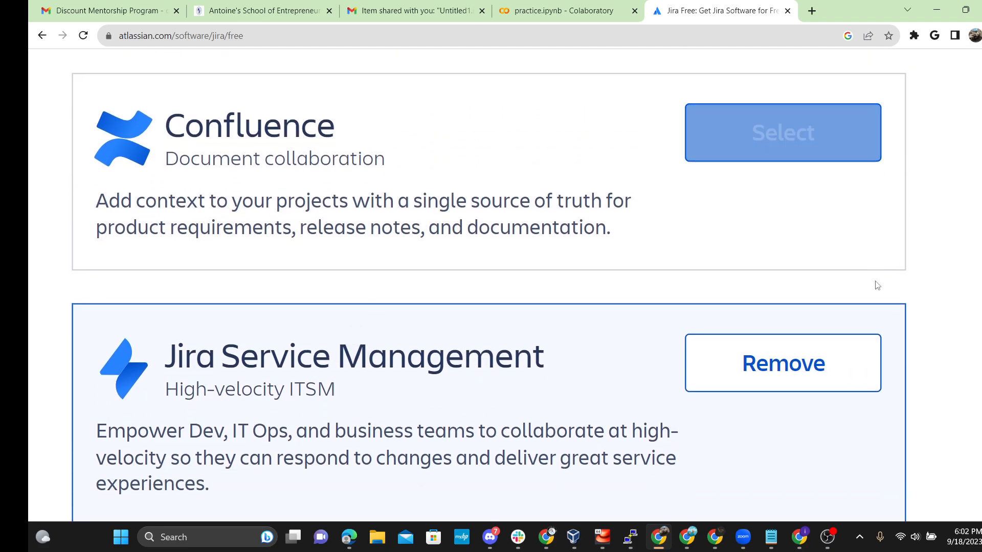
# Proceed to the free sign-up form with Jira Service Management as the second product
pyautogui.scroll(-3, 783, 368)
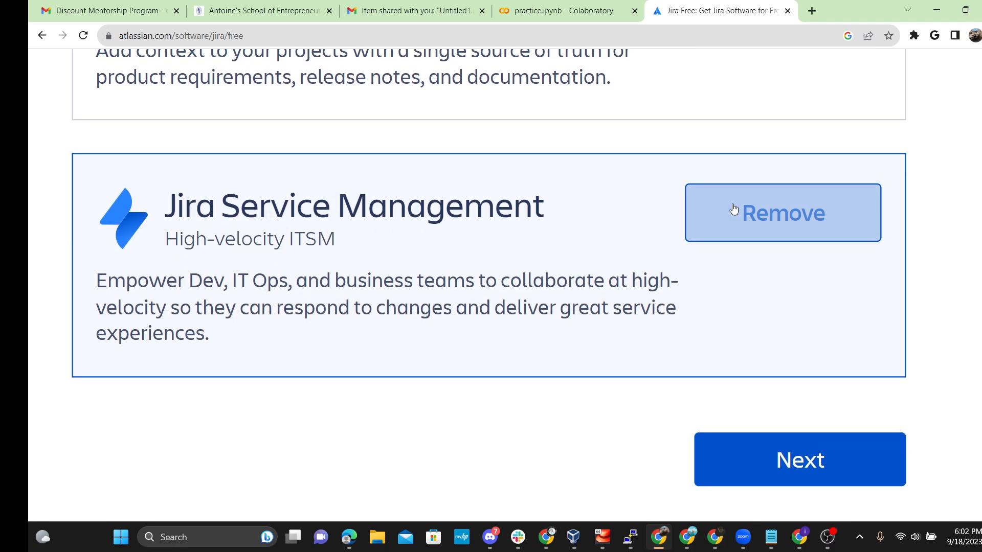
pyautogui.scroll(-1, 780, 479)
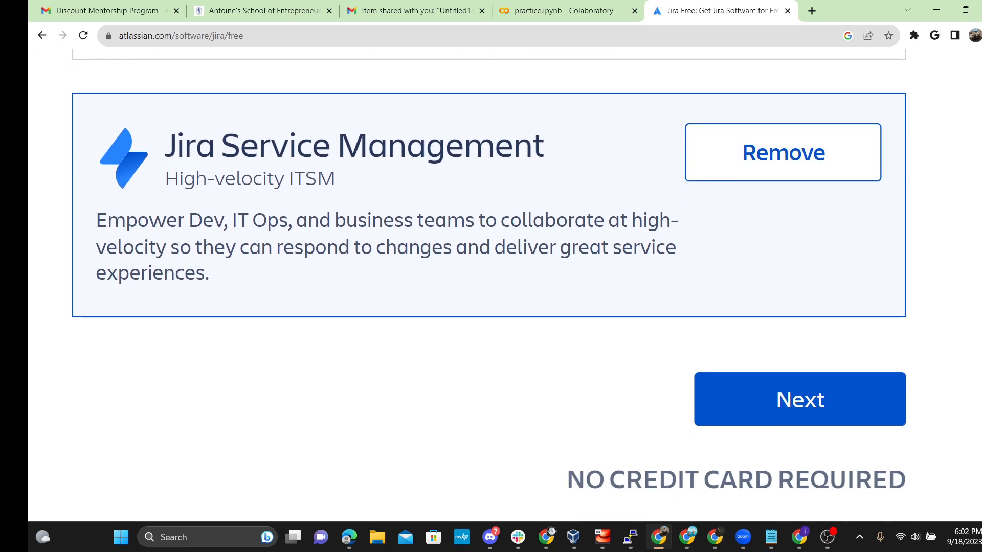
pyautogui.click(758, 401)
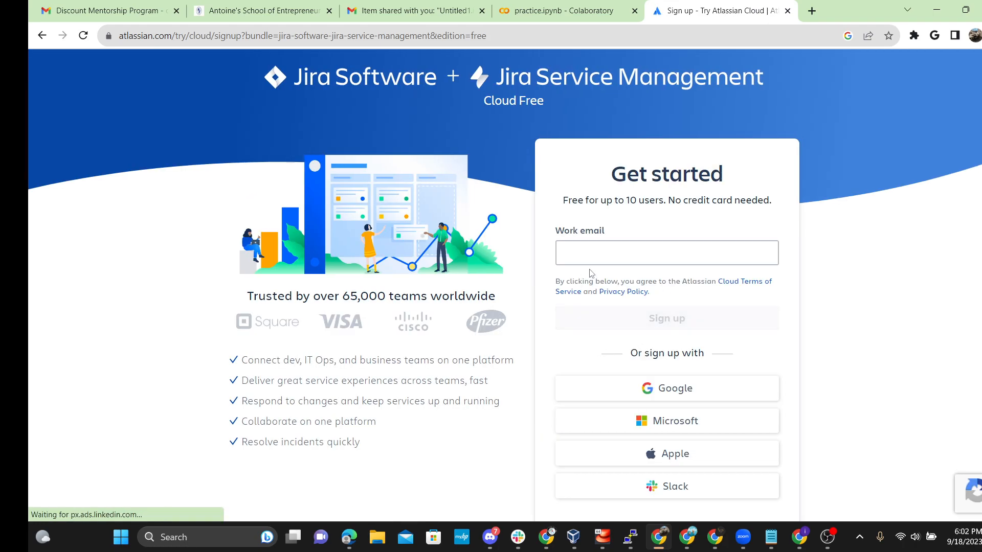
# Fill in the work email on the Get started form and submit the sign-up
pyautogui.scroll(-1, 576, 308)
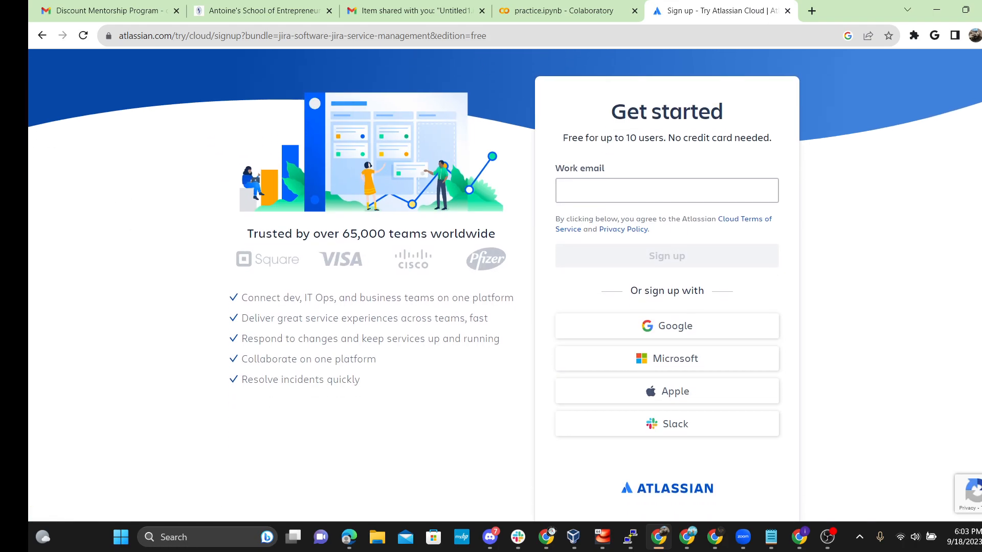
pyautogui.click(577, 192)
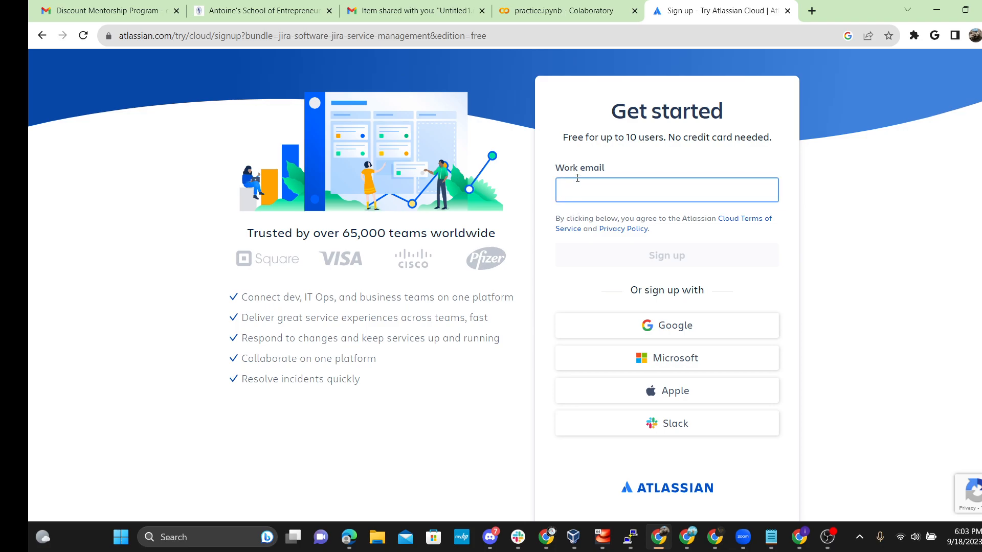
pyautogui.hotkey('ctrl', 'v')
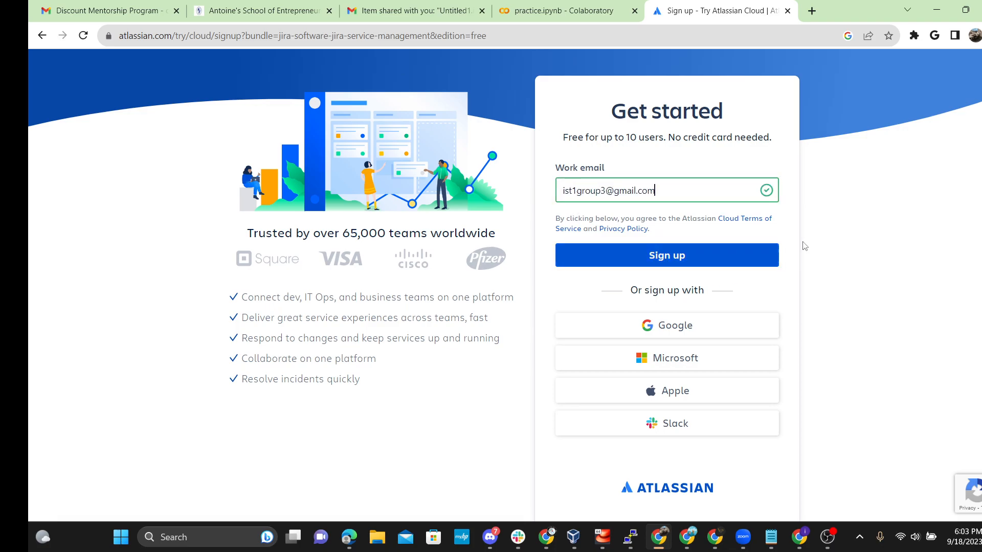
pyautogui.scroll(-1, 759, 399)
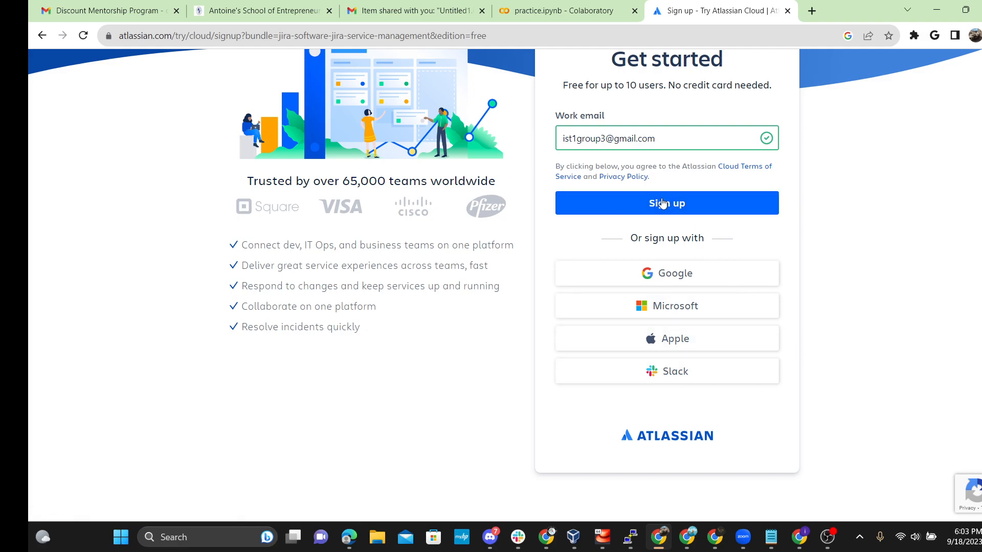
pyautogui.scroll(3, 474, 339)
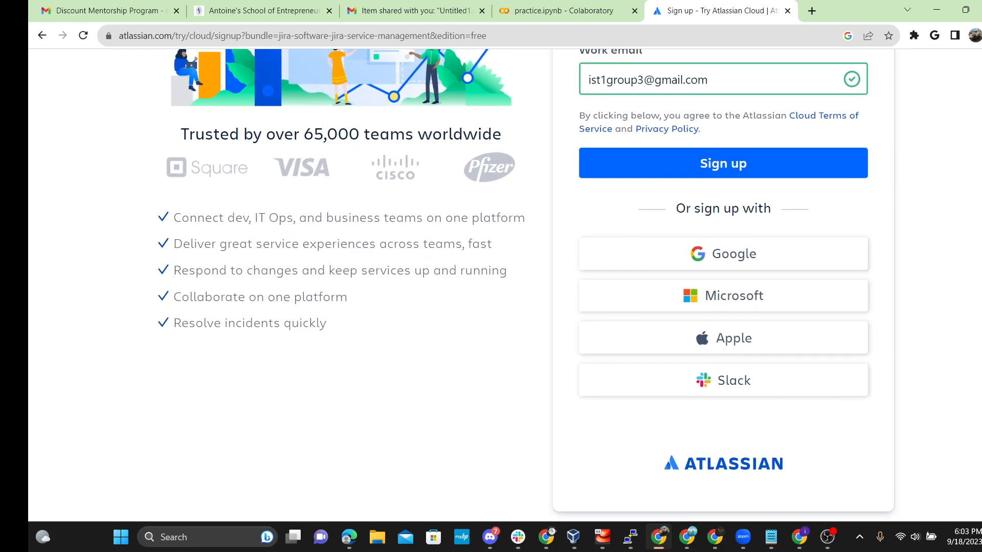
pyautogui.hscroll(3, 475, 281)
pyautogui.scroll(2, 474, 281)
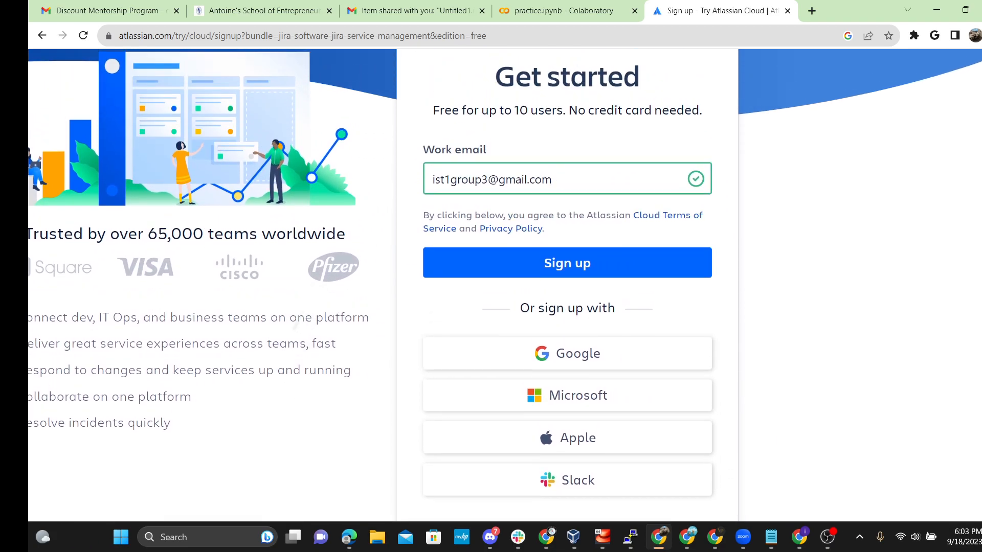
pyautogui.scroll(-1, 504, 274)
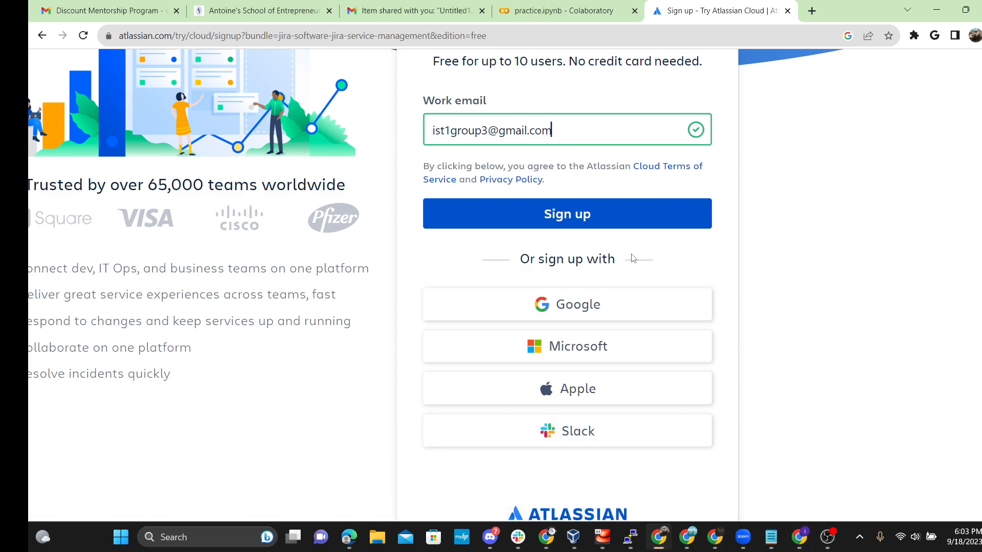
pyautogui.click(588, 219)
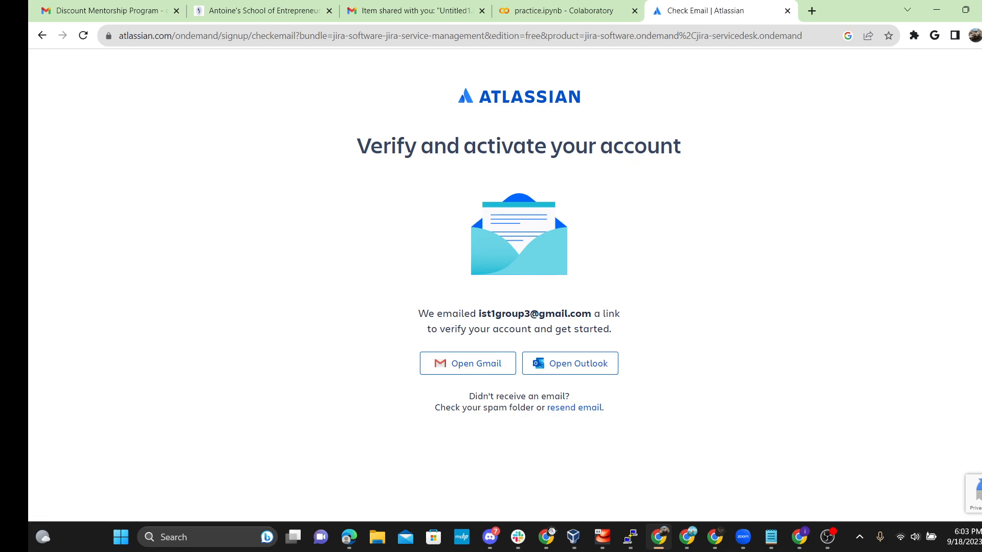
pyautogui.hotkey('alt', 'Tab')
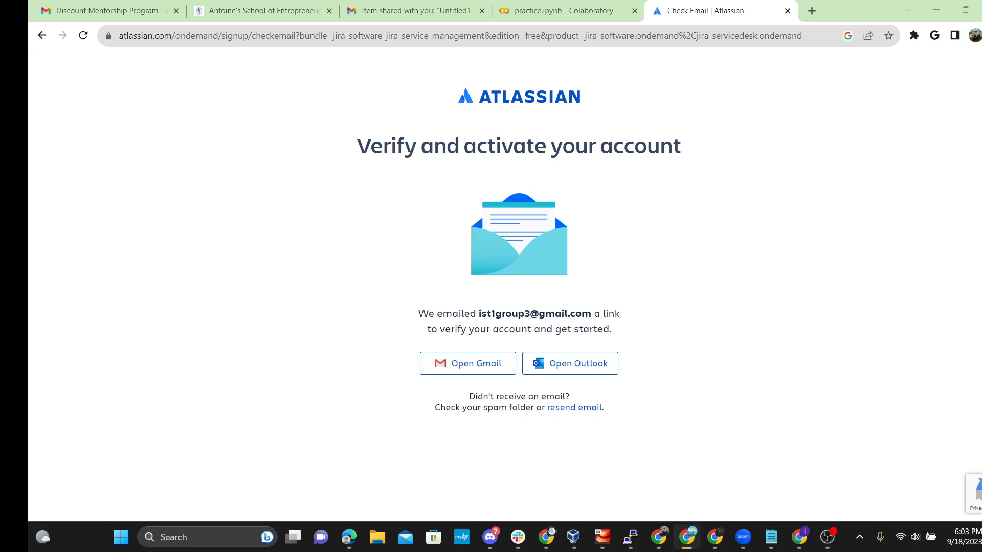
pyautogui.hotkey('alt', 'Tab')
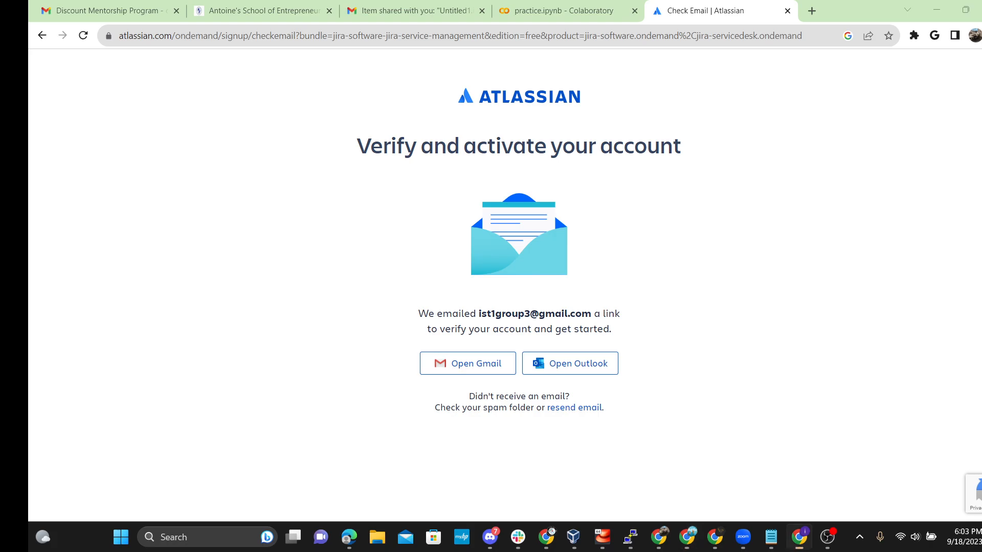
# Open the Verify your email for Atlassian message in the Gmail inbox and verify the email address from it
pyautogui.moveTo(981, 266); pyautogui.dragTo(471, 50)
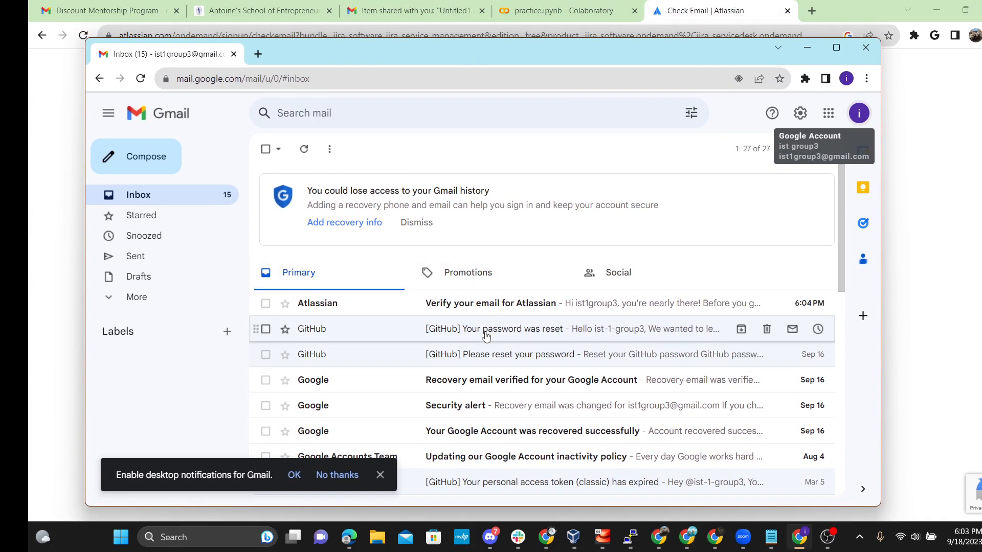
pyautogui.click(501, 307)
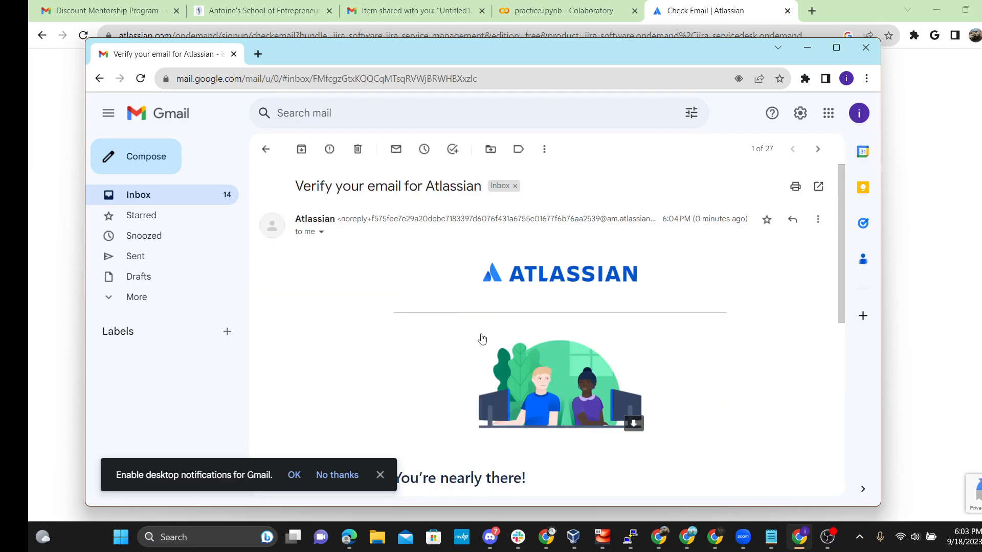
pyautogui.scroll(-1, 452, 333)
pyautogui.scroll(-3, 454, 335)
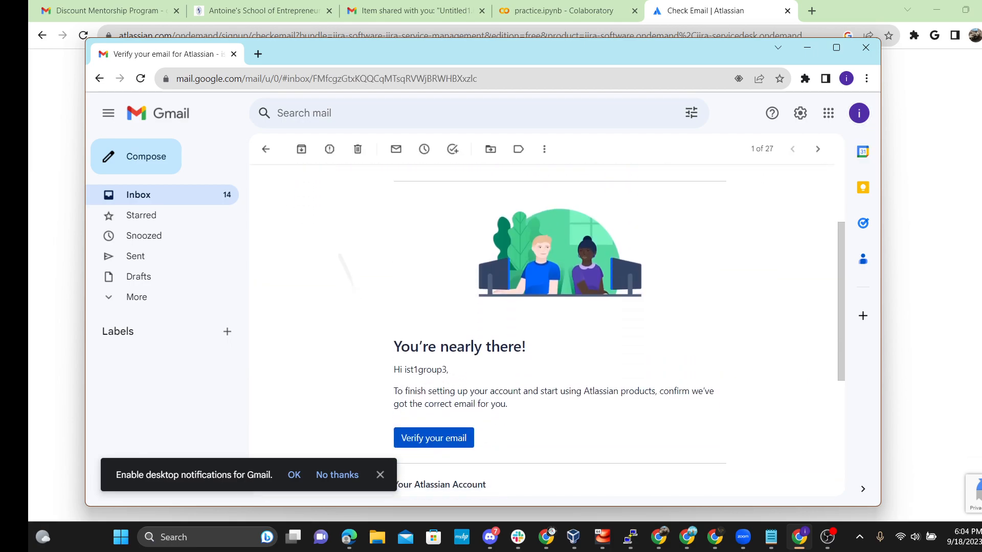
pyautogui.scroll(5, 301, 381)
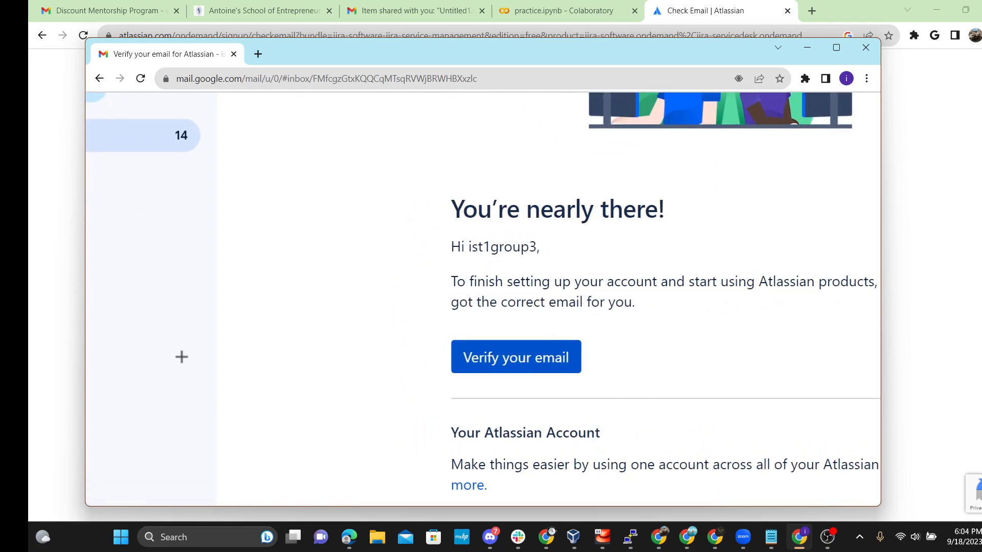
pyautogui.click(532, 367)
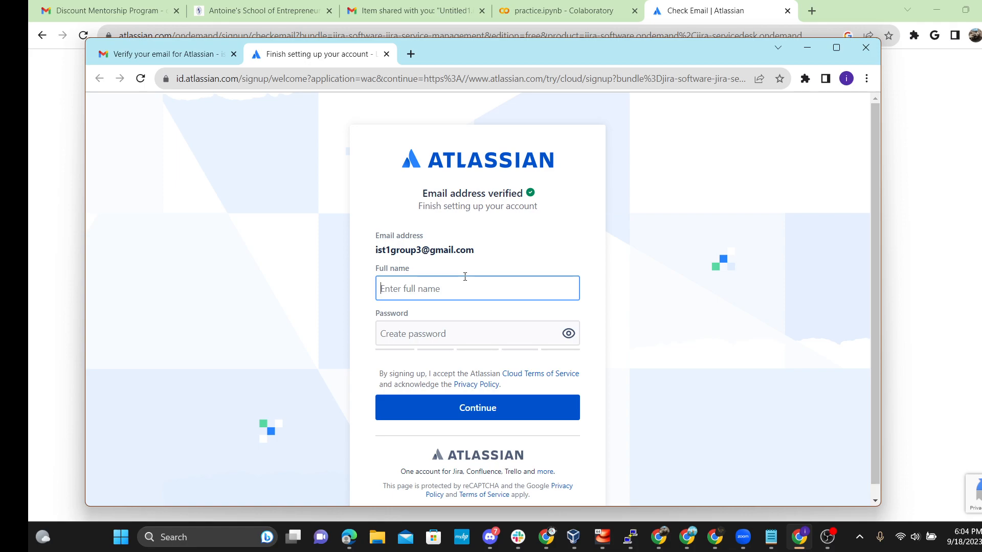
# Fill in the full name, create an account password and submit the Atlassian account setup form
pyautogui.write('Forward')
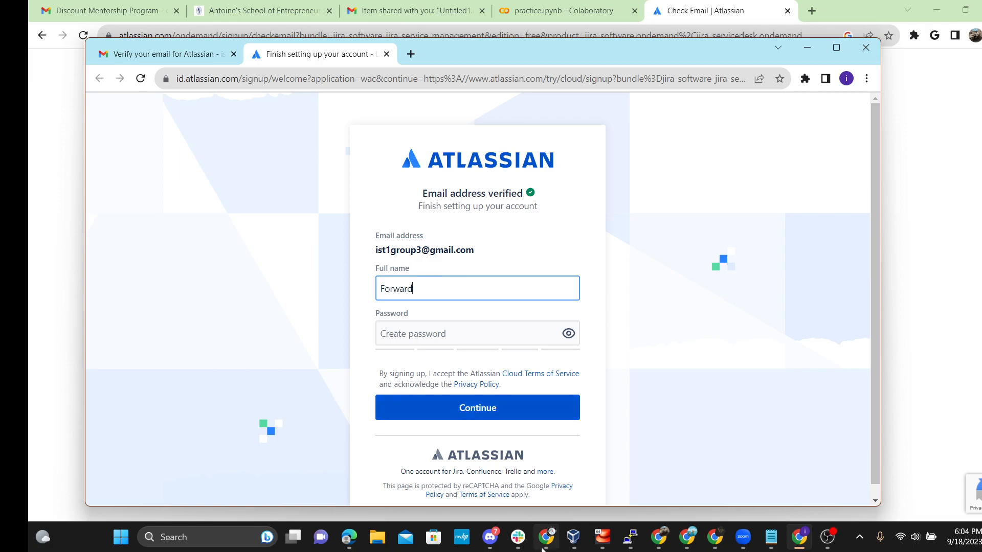
pyautogui.click(410, 336)
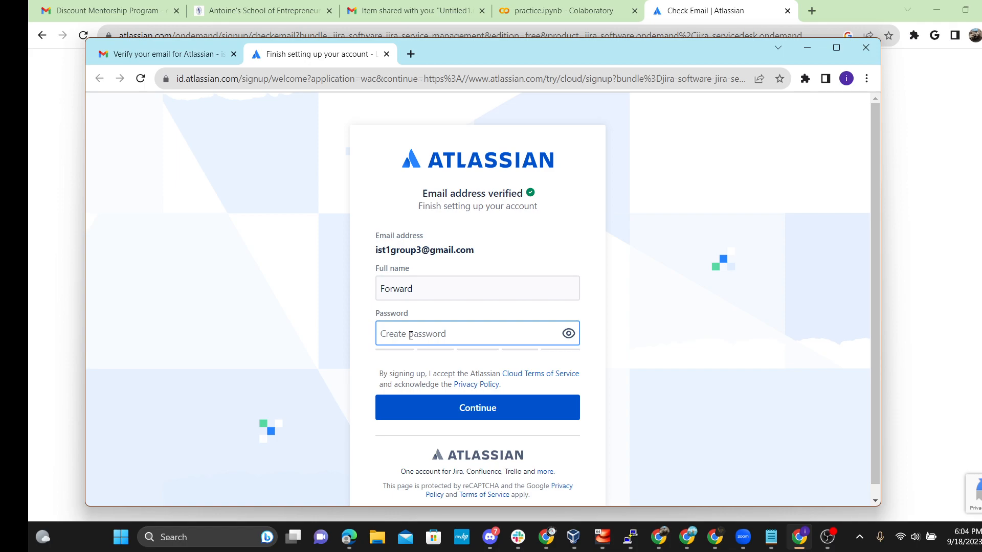
pyautogui.write('•')
pyautogui.press('BackSpace')
pyautogui.write('•')
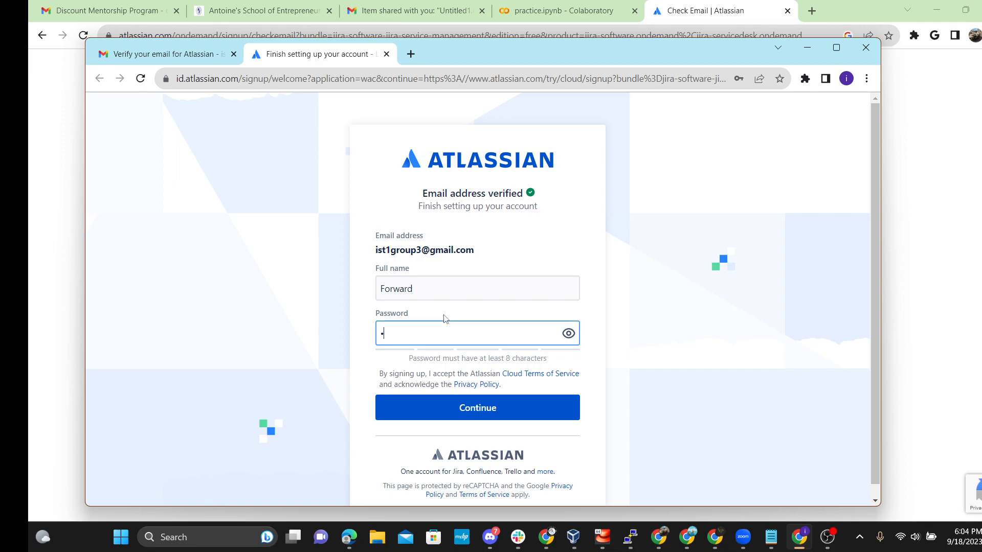
pyautogui.press('BackSpace')
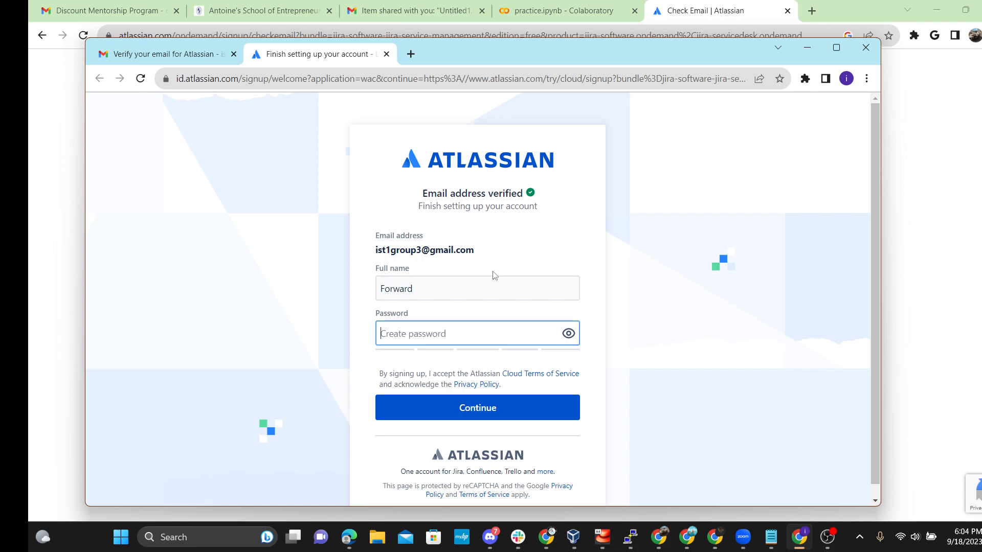
pyautogui.write('••')
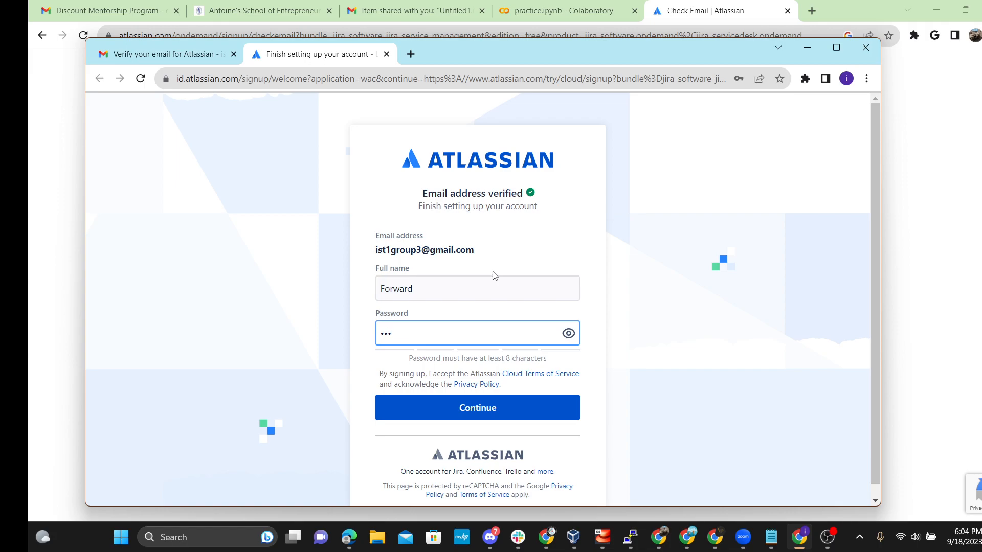
pyautogui.press('BackSpace')
pyautogui.write('•••••')
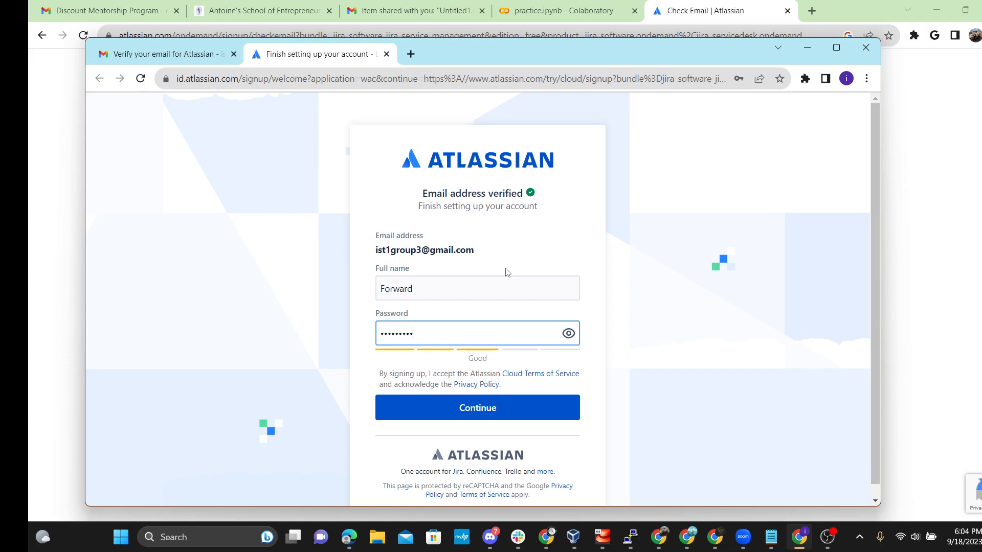
pyautogui.write('•')
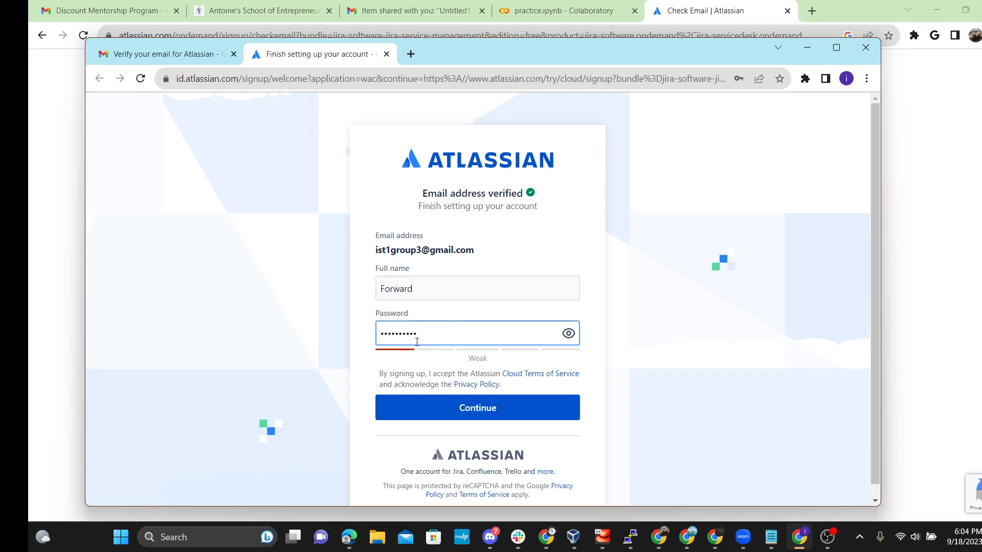
pyautogui.moveTo(448, 336); pyautogui.dragTo(404, 327)
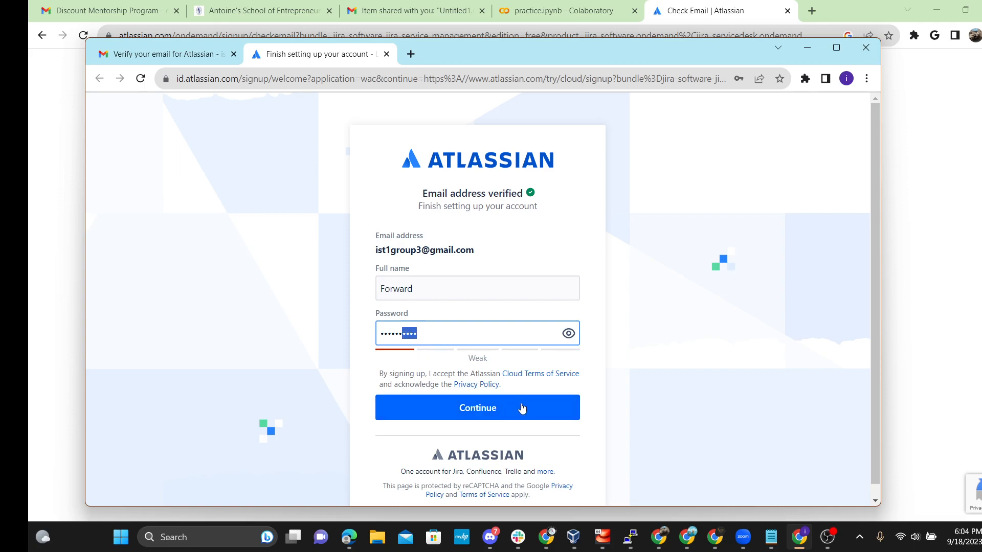
pyautogui.click(490, 409)
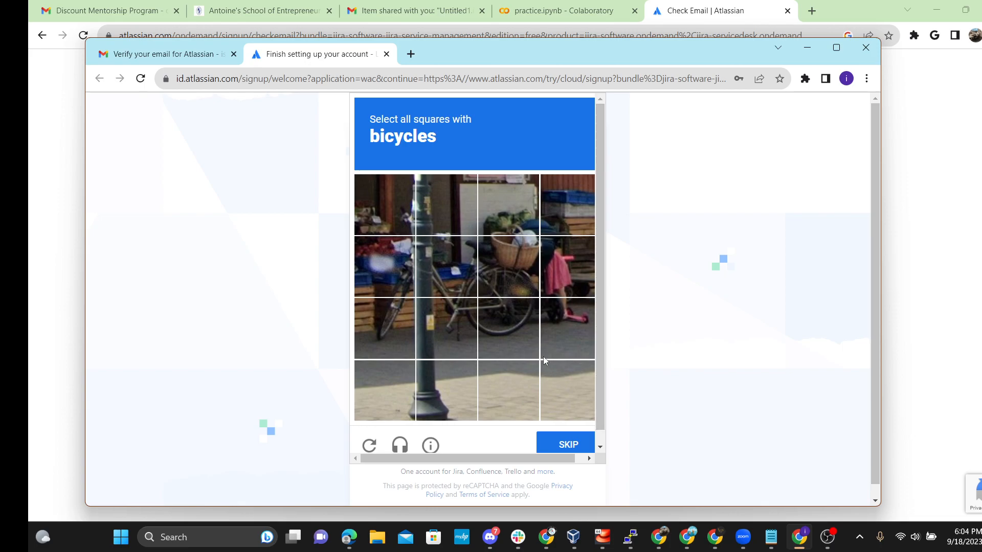
# Select the six squares containing the bicycle in the reCAPTCHA challenge and submit it for verification
pyautogui.click(447, 268)
pyautogui.click(507, 269)
pyautogui.click(496, 326)
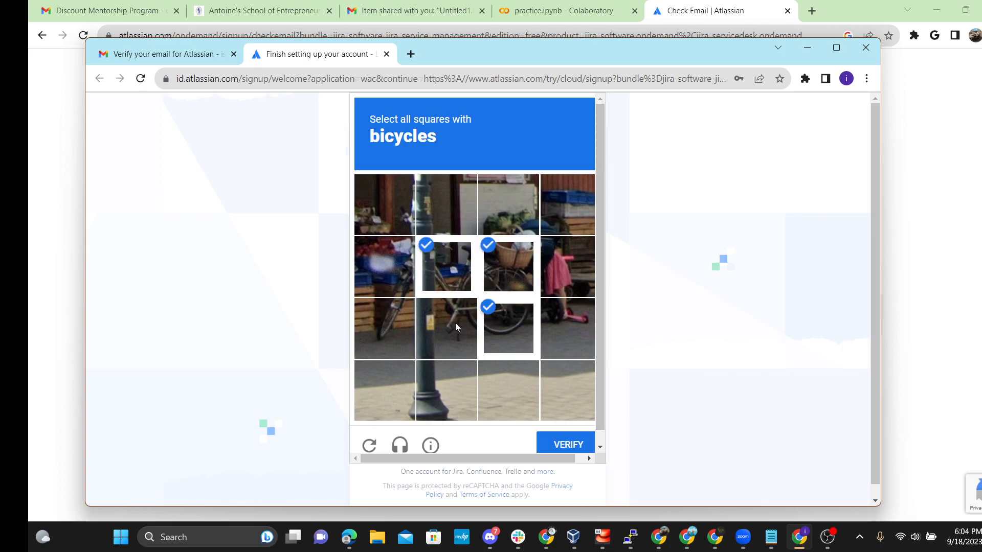
pyautogui.click(456, 323)
pyautogui.click(391, 317)
pyautogui.click(400, 282)
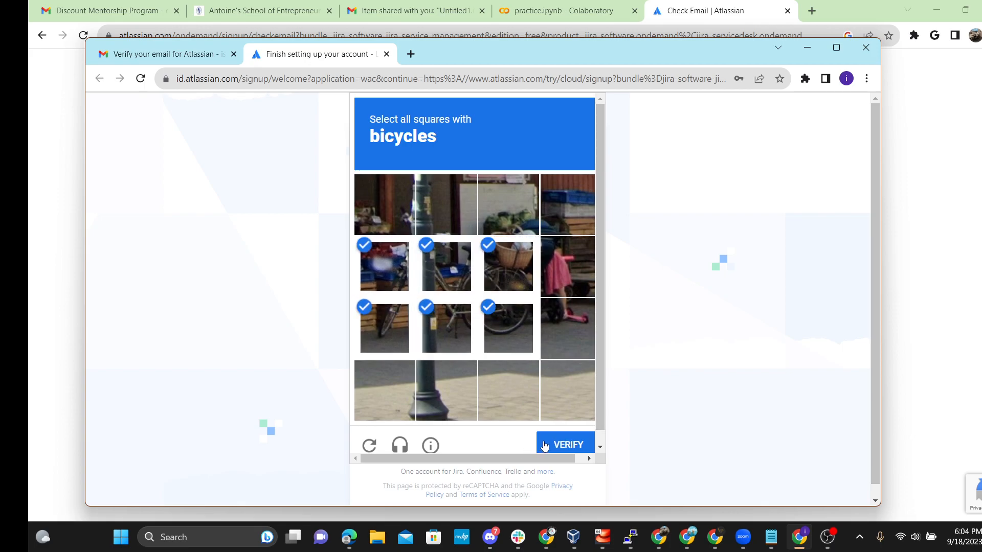
pyautogui.click(548, 445)
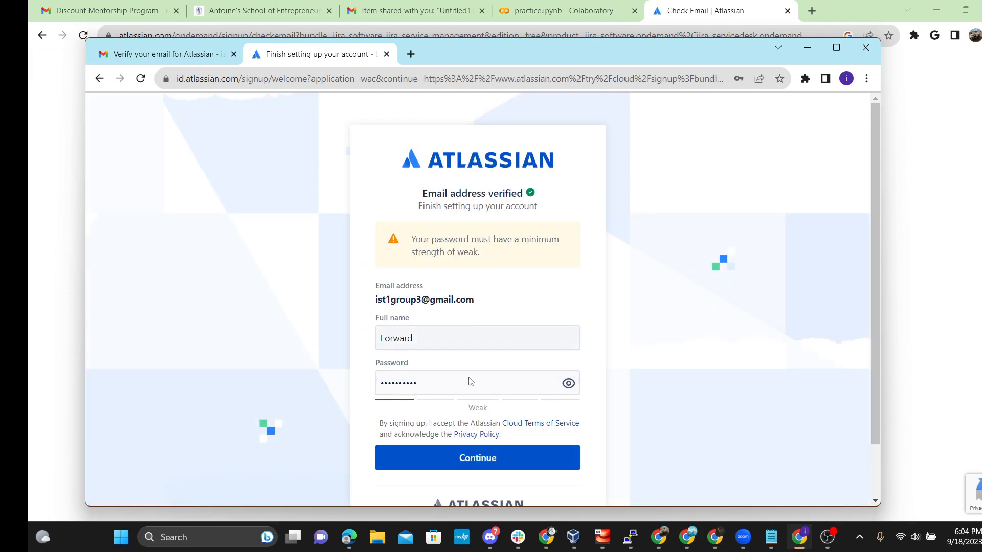
# Resubmit the account setup form with the same password and try to answer the bicycle images challenge
pyautogui.click(473, 457)
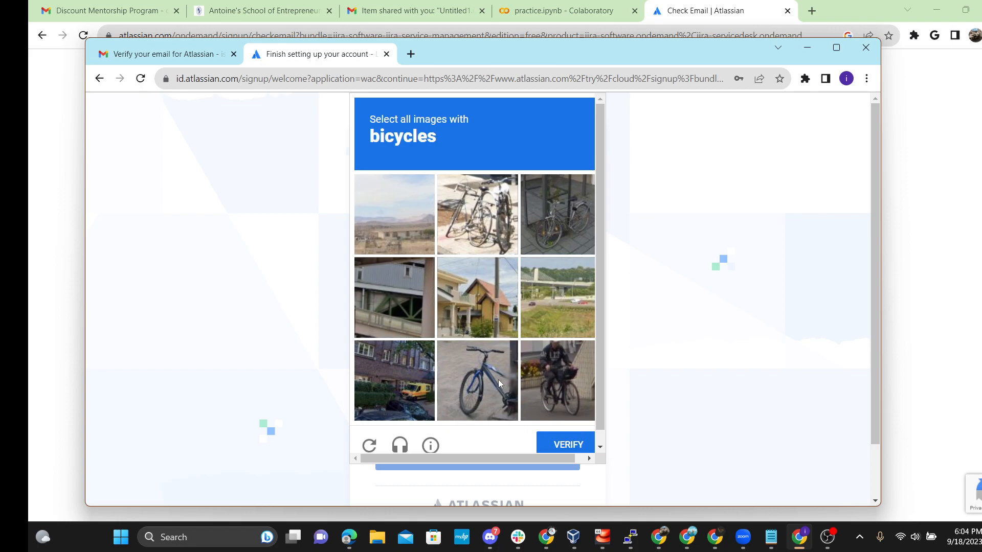
pyautogui.click(498, 379)
pyautogui.click(608, 390)
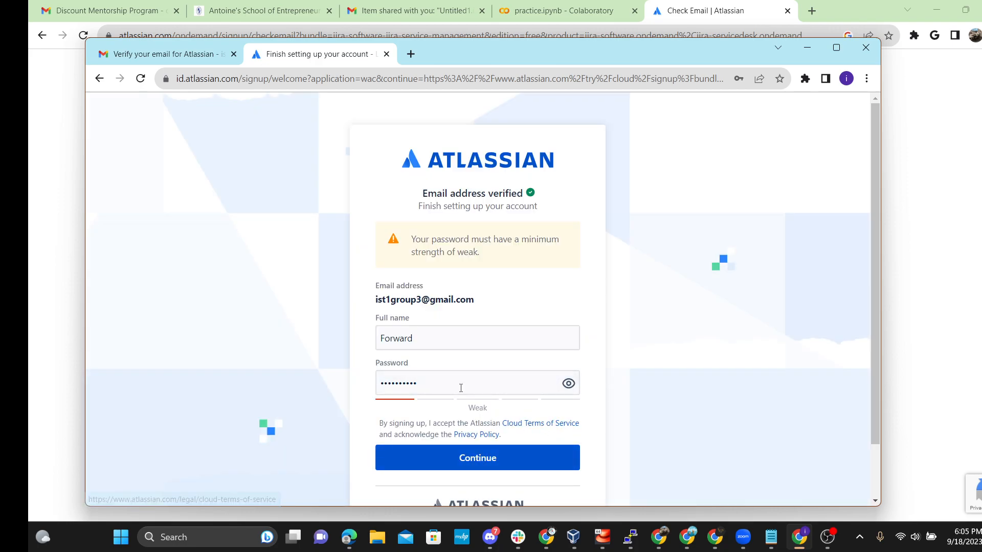
# Try to pass the reCAPTCHA by selecting the three bus images and submitting them for verification
pyautogui.click(481, 373)
pyautogui.click(442, 279)
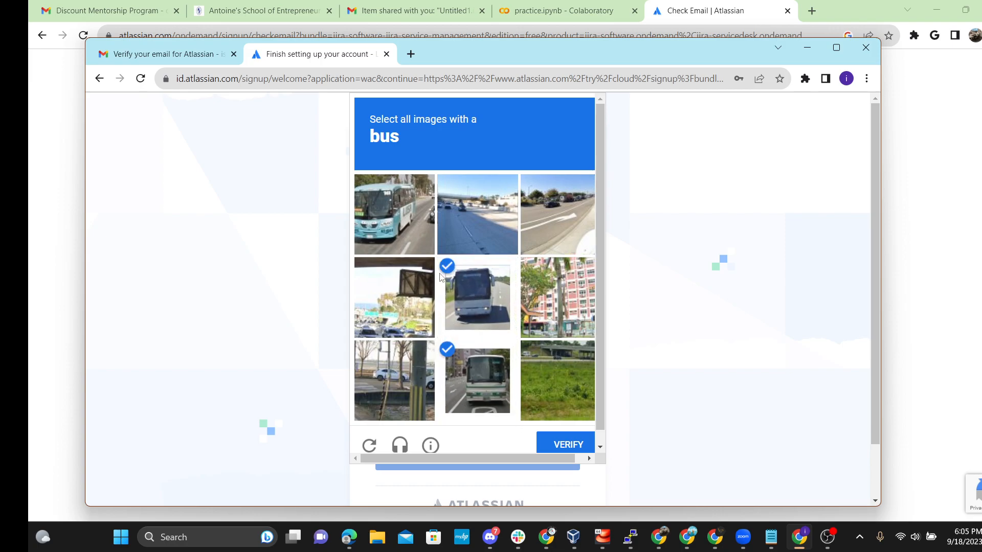
pyautogui.click(415, 240)
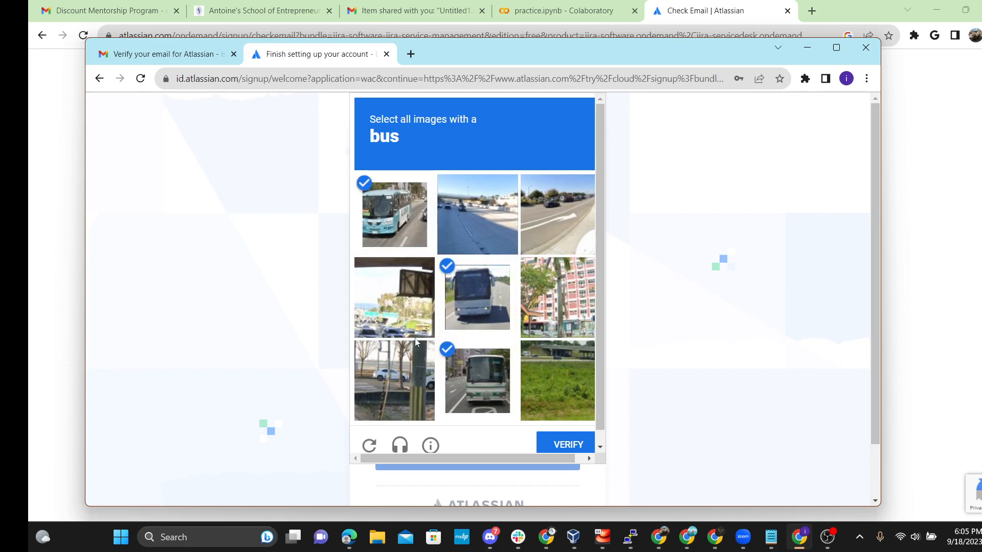
pyautogui.click(558, 445)
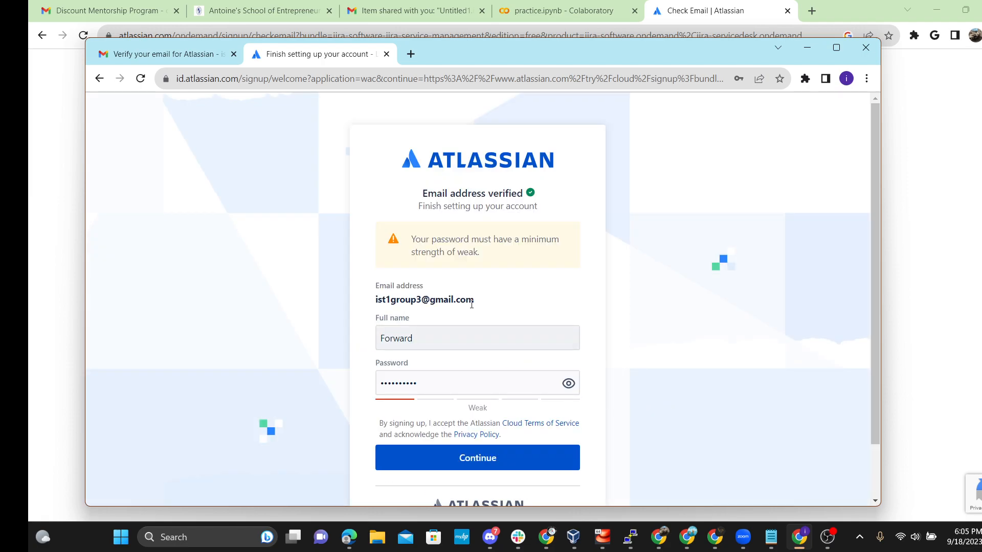
# Resubmit the account setup form and answer the buses challenge with the eight squares in the upper two rows
pyautogui.click(464, 457)
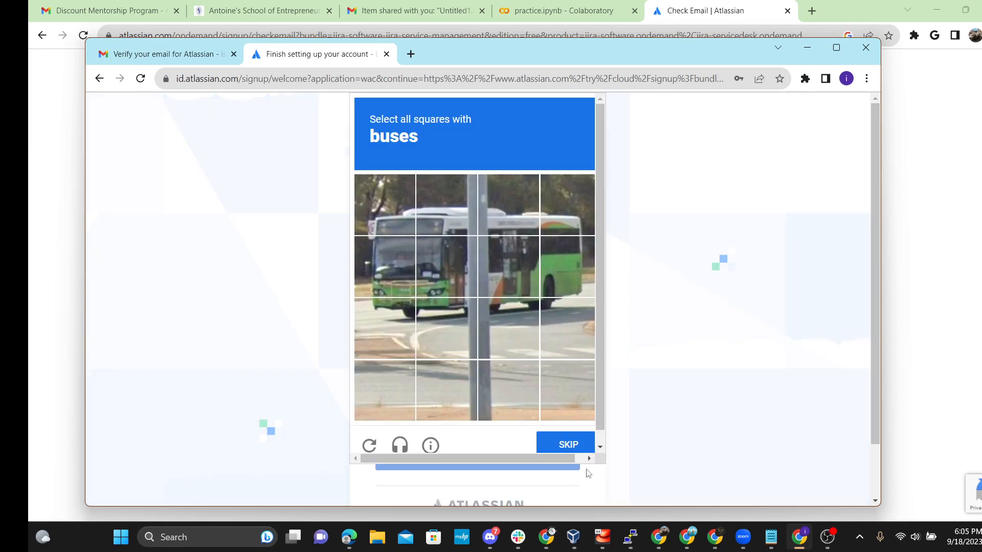
pyautogui.click(522, 278)
pyautogui.click(524, 220)
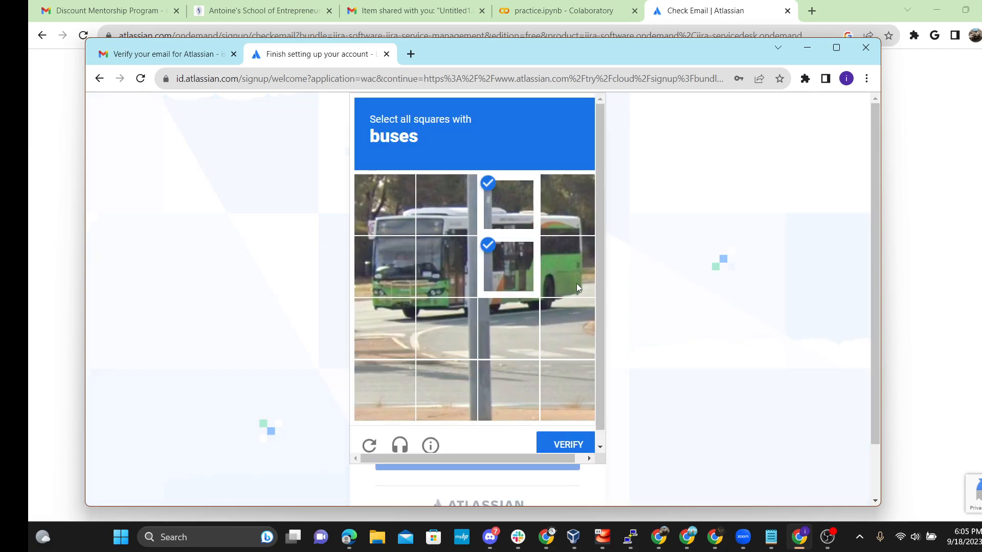
pyautogui.click(564, 221)
pyautogui.click(441, 220)
pyautogui.click(397, 260)
pyautogui.click(397, 219)
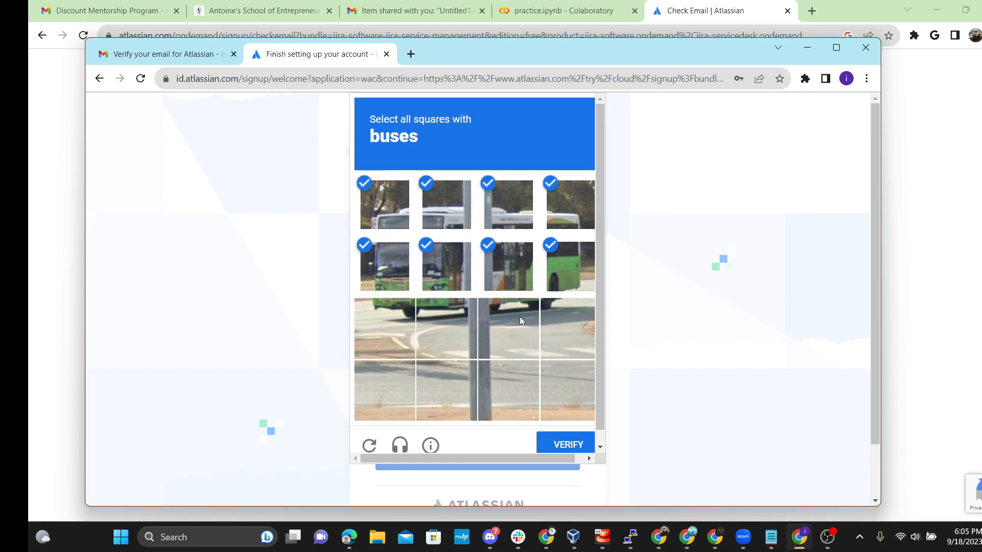
pyautogui.click(565, 445)
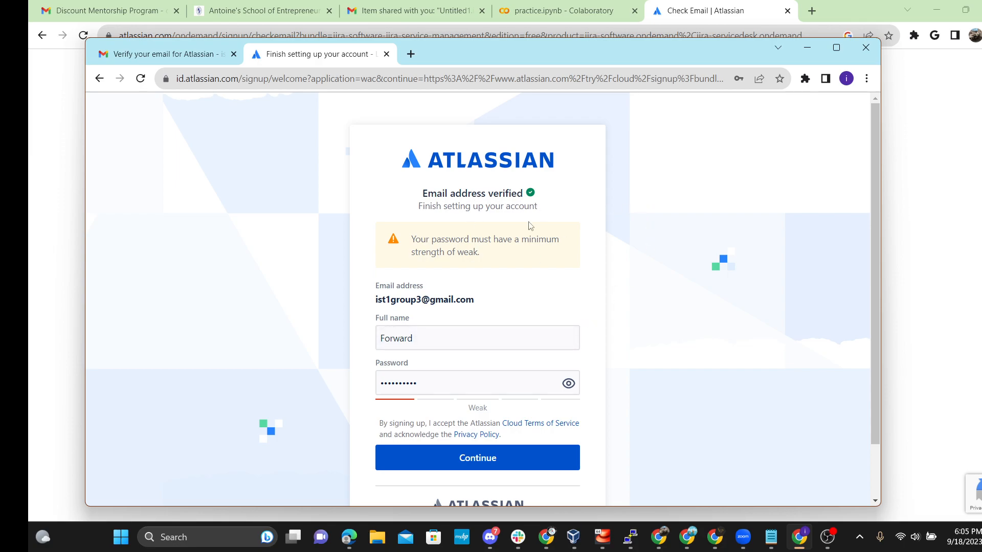
# Resubmit the account setup form and answer the motorcycles challenge by selecting seven squares for verification
pyautogui.scroll(-2, 481, 263)
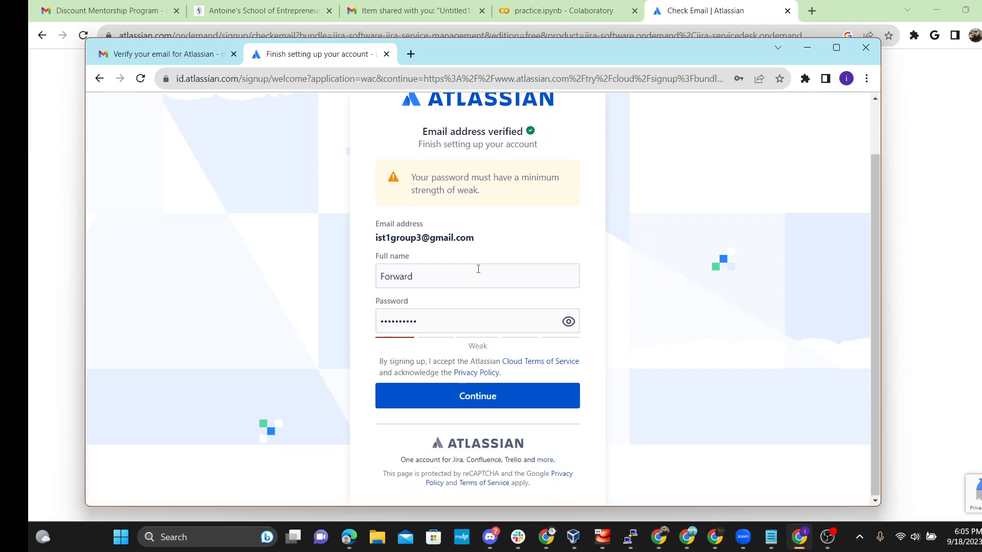
pyautogui.click(479, 402)
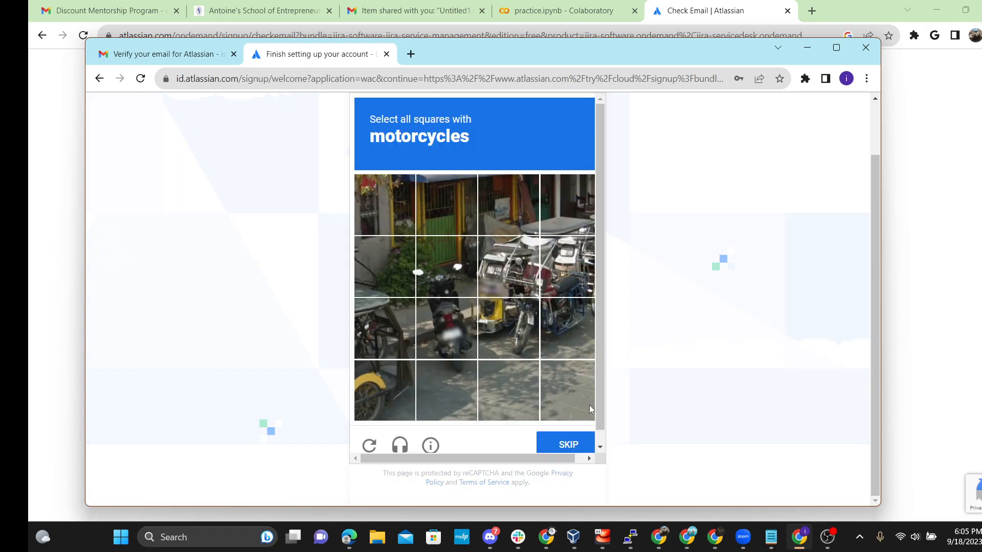
pyautogui.click(515, 272)
pyautogui.click(557, 320)
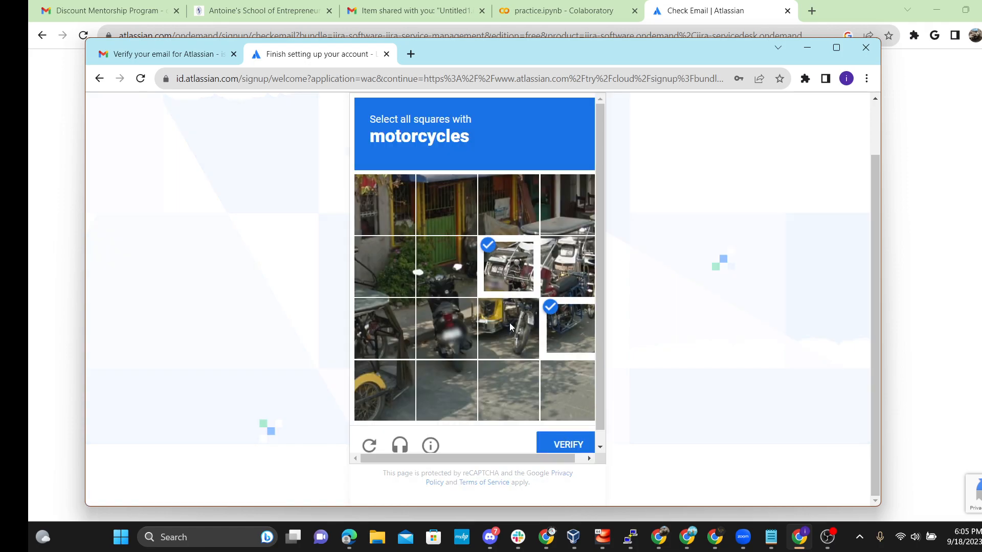
pyautogui.click(510, 323)
pyautogui.click(458, 320)
pyautogui.click(379, 343)
pyautogui.click(375, 371)
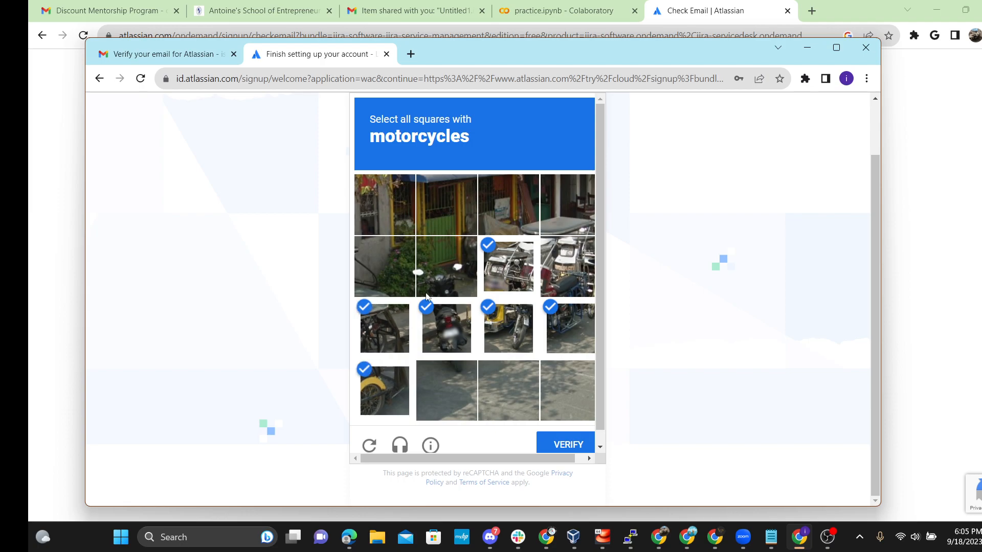
pyautogui.click(545, 280)
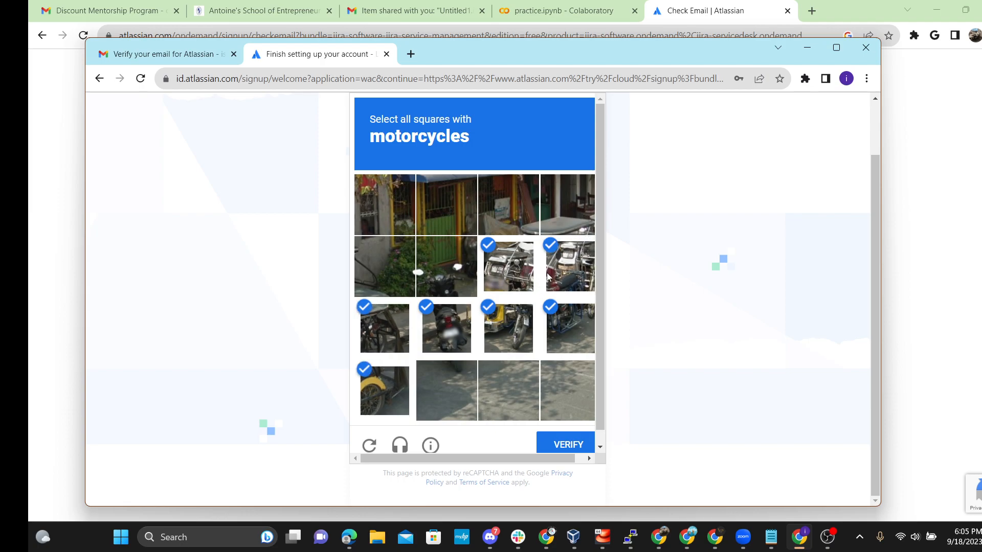
pyautogui.click(556, 445)
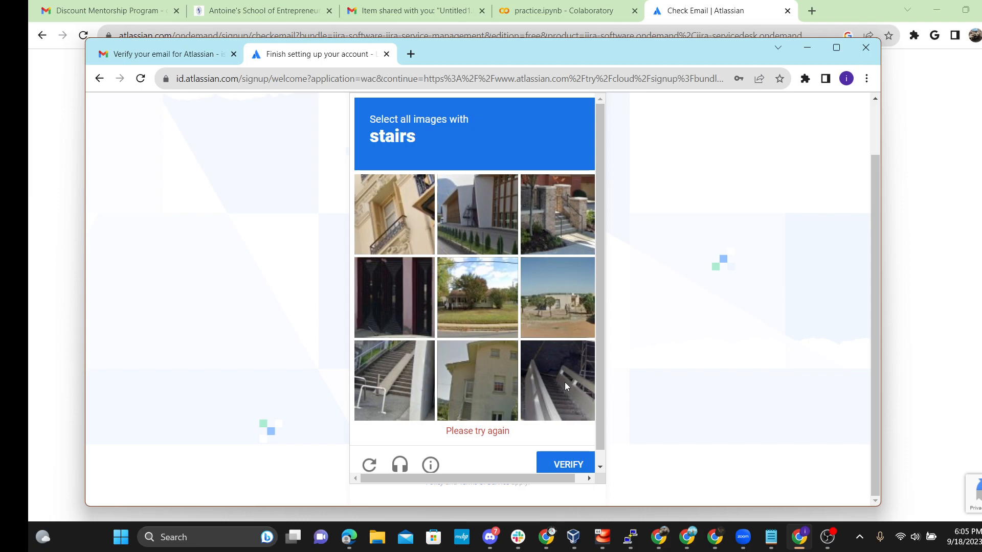
# Select the three images with stairs in the reCAPTCHA challenge and submit them for verification
pyautogui.click(568, 236)
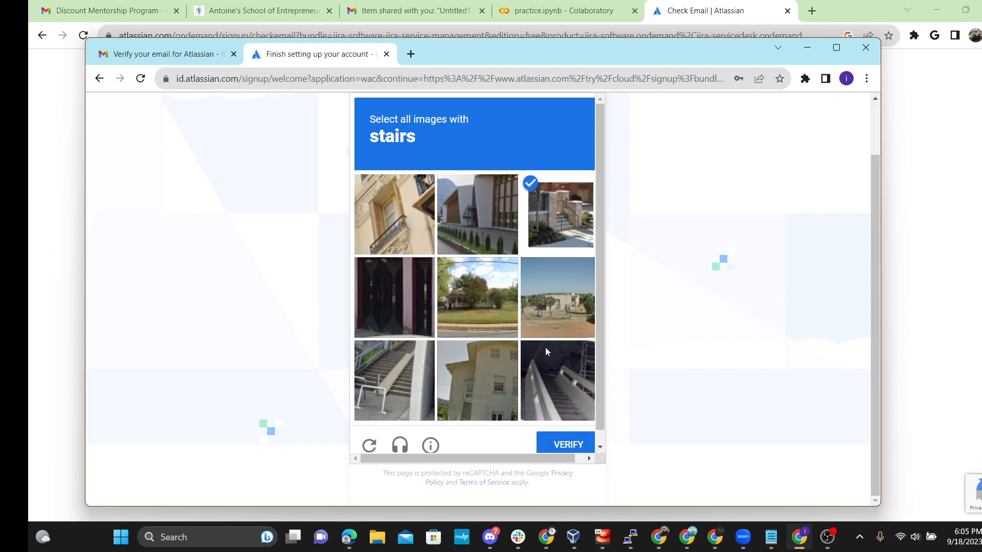
pyautogui.click(558, 369)
pyautogui.click(375, 385)
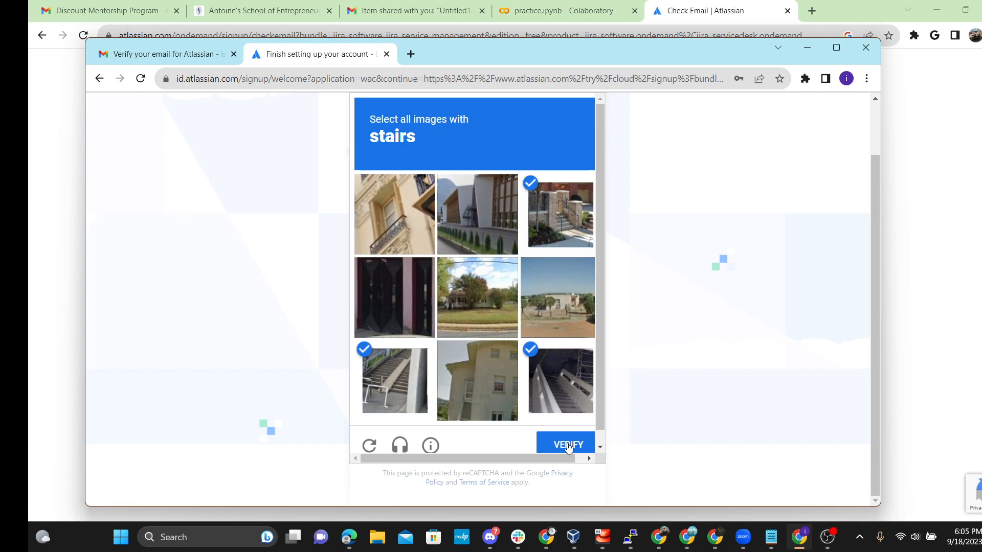
pyautogui.click(567, 445)
# Resubmit the account setup form and answer the crosswalks challenge with the four squares in the lowest row
pyautogui.click(470, 444)
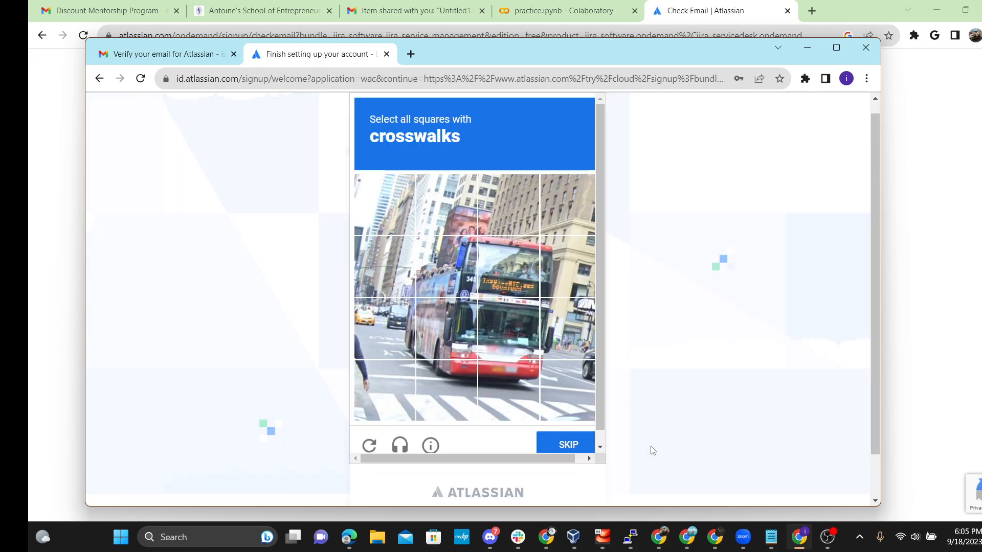
pyautogui.click(487, 279)
pyautogui.click(449, 270)
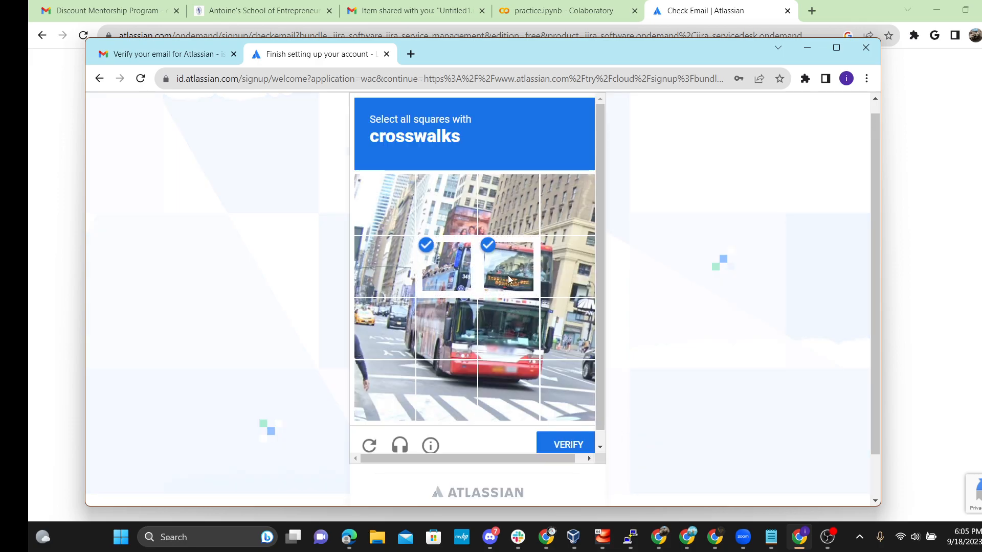
pyautogui.click(508, 279)
pyautogui.click(441, 281)
pyautogui.click(437, 381)
pyautogui.click(391, 404)
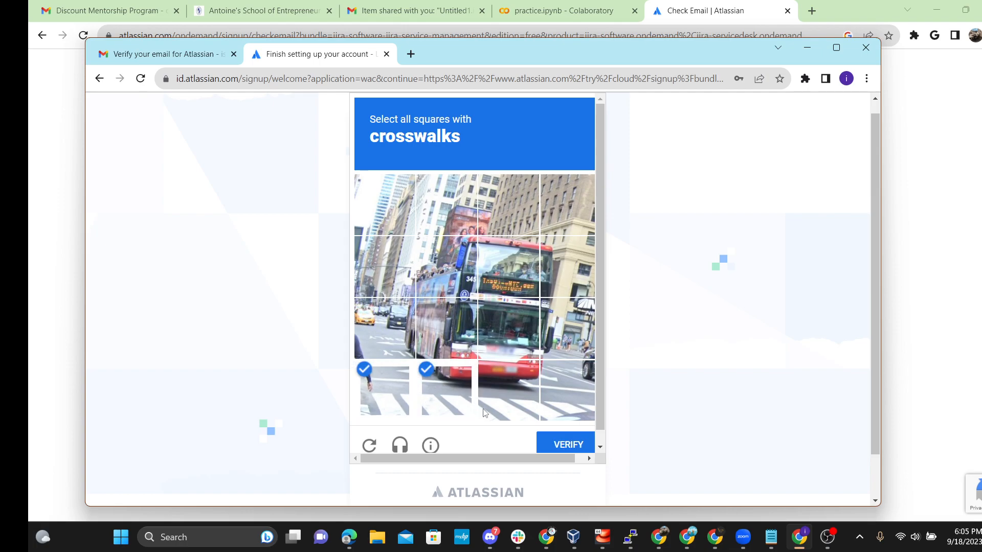
pyautogui.click(498, 409)
pyautogui.click(567, 404)
pyautogui.click(561, 446)
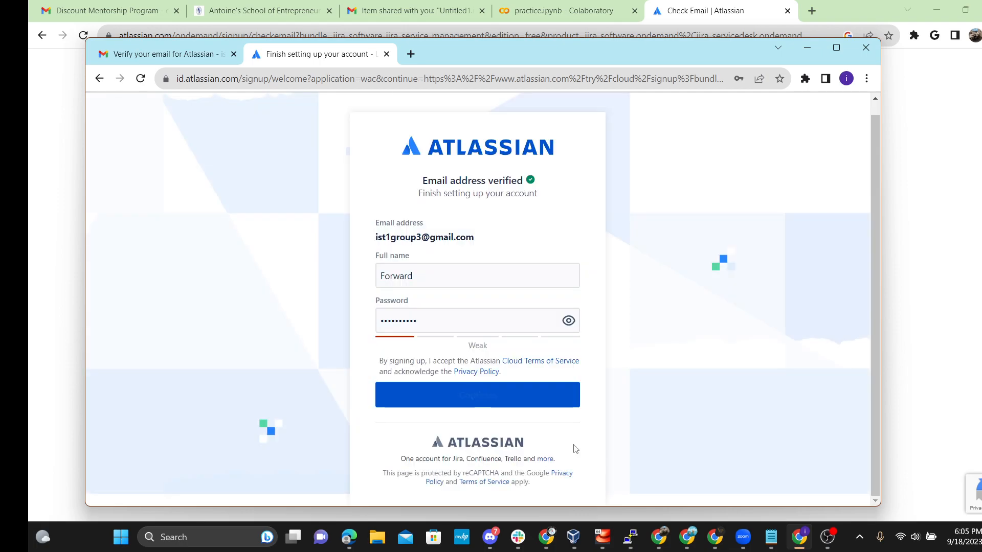
# Reload the account setup page and fill in the full name again
pyautogui.scroll(-1, 573, 404)
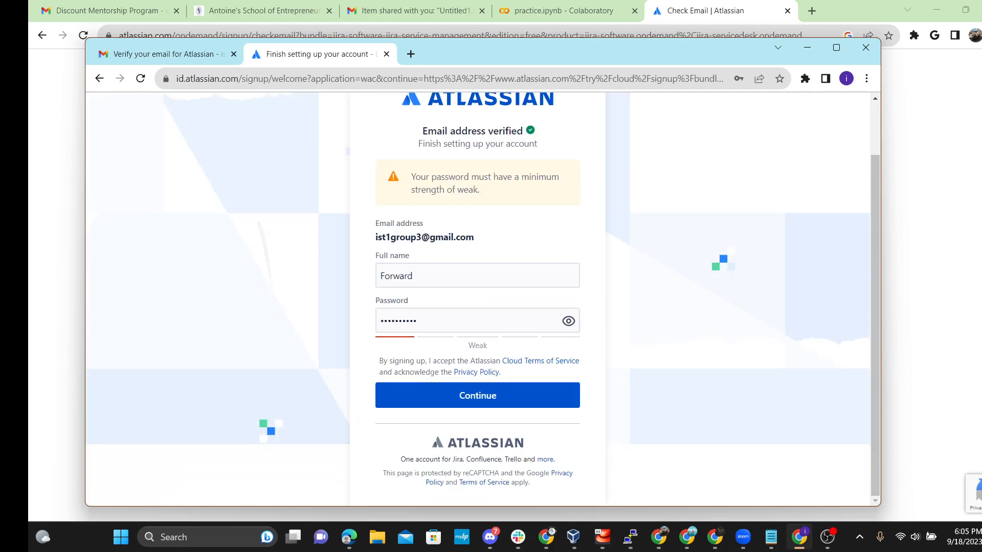
pyautogui.click(467, 398)
pyautogui.click(139, 78)
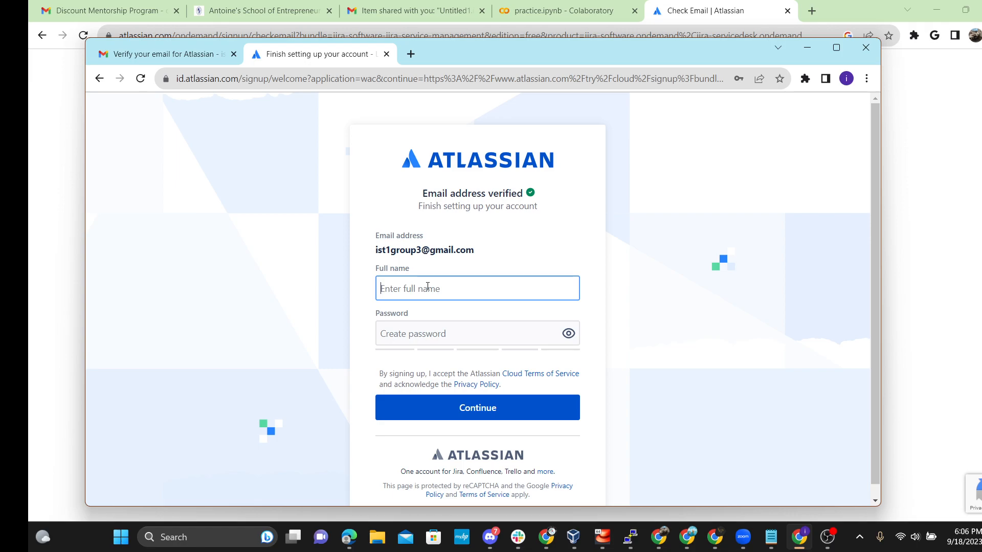
pyautogui.write('Forward')
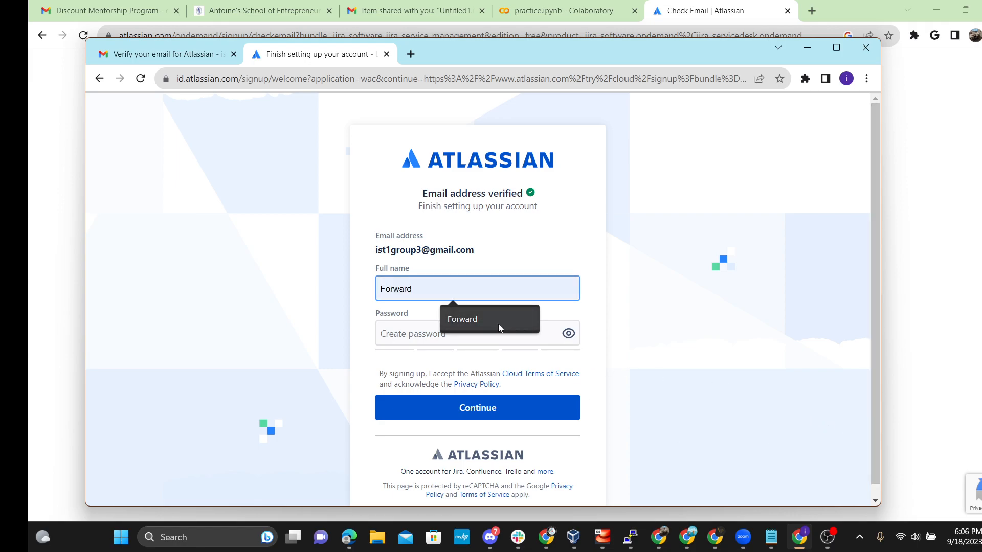
pyautogui.click(481, 321)
# Enter the account password and submit the account setup form
pyautogui.click(451, 333)
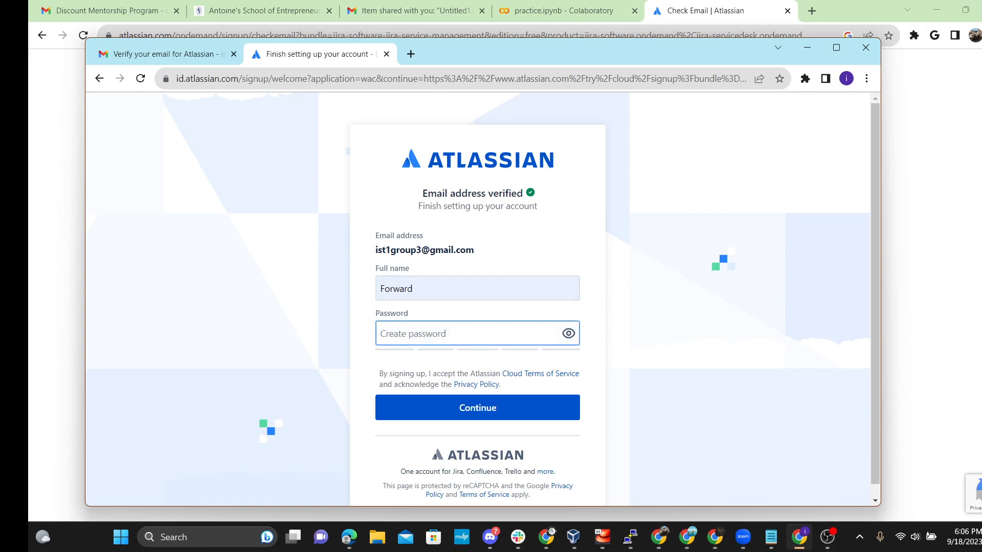
pyautogui.write('••')
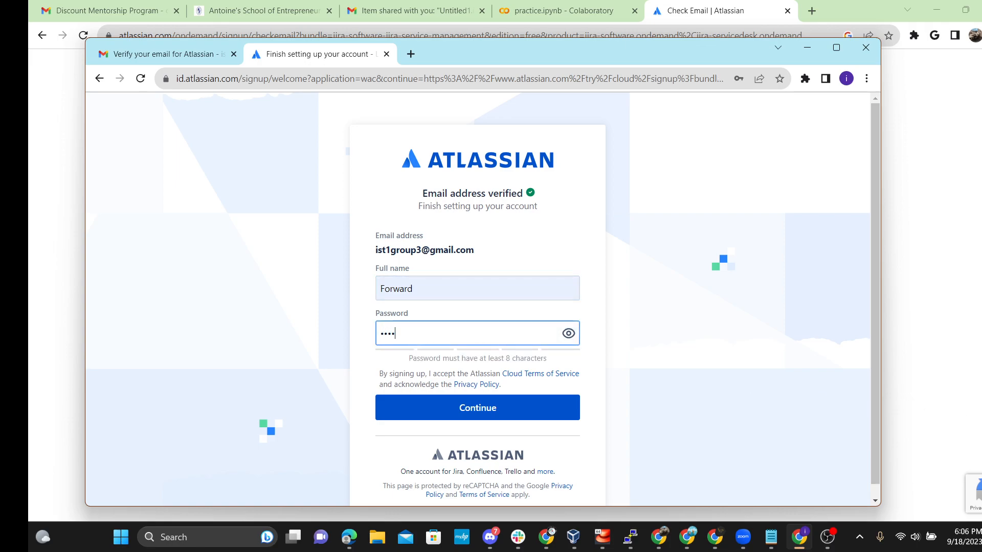
pyautogui.write('••••••')
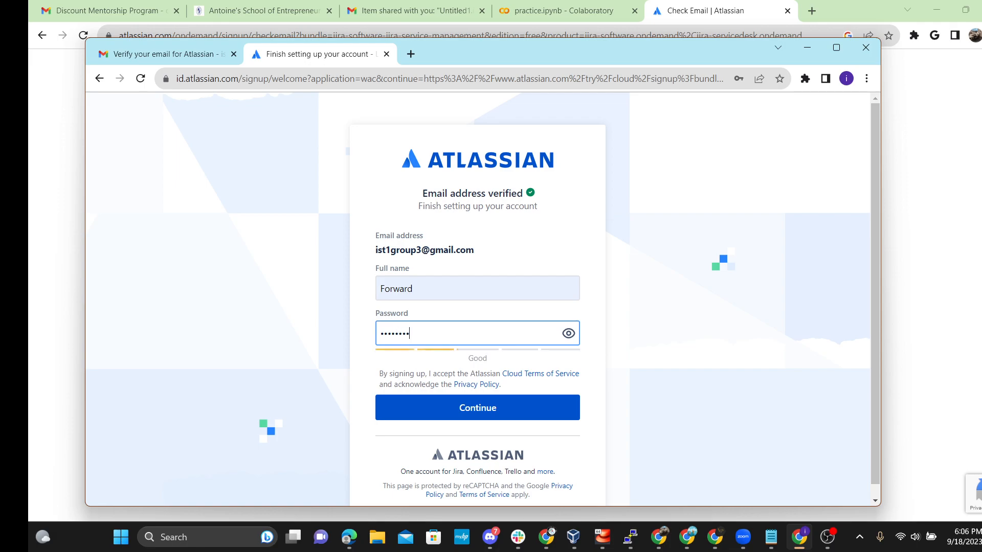
pyautogui.write('•')
pyautogui.click(570, 415)
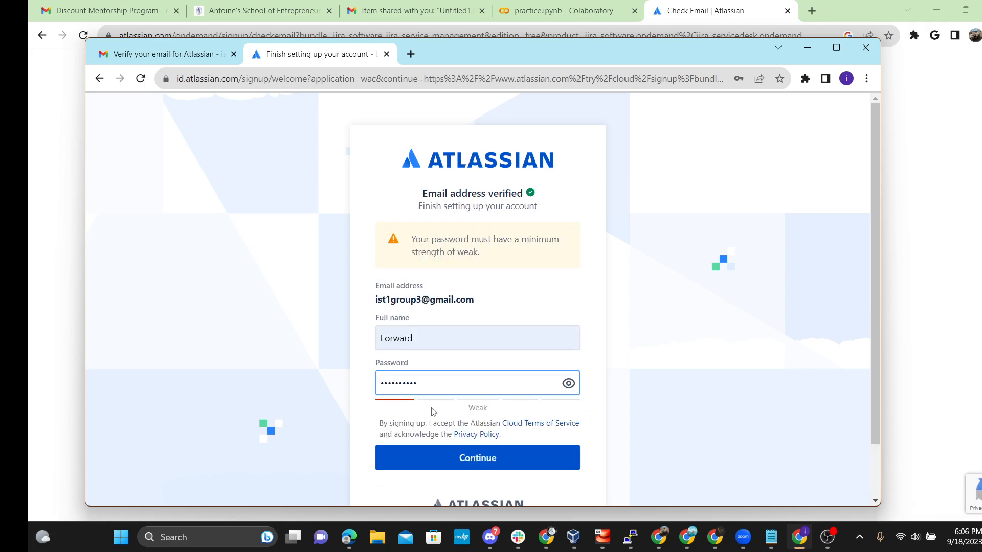
# Resubmit the form and answer the school bus challenge with all of row two, the last three squares of row three and the last of row four
pyautogui.click(460, 455)
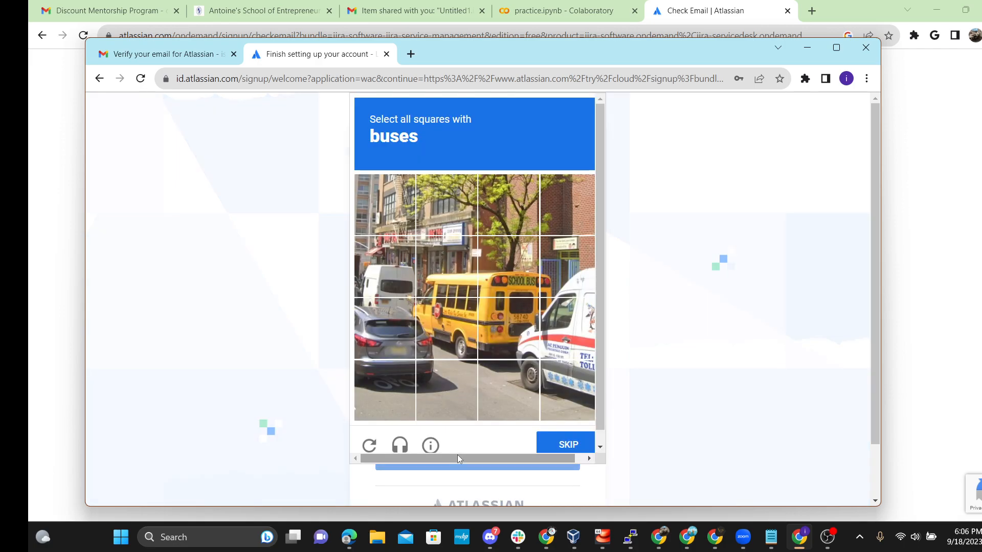
pyautogui.click(449, 309)
pyautogui.click(459, 274)
pyautogui.click(504, 306)
pyautogui.click(522, 274)
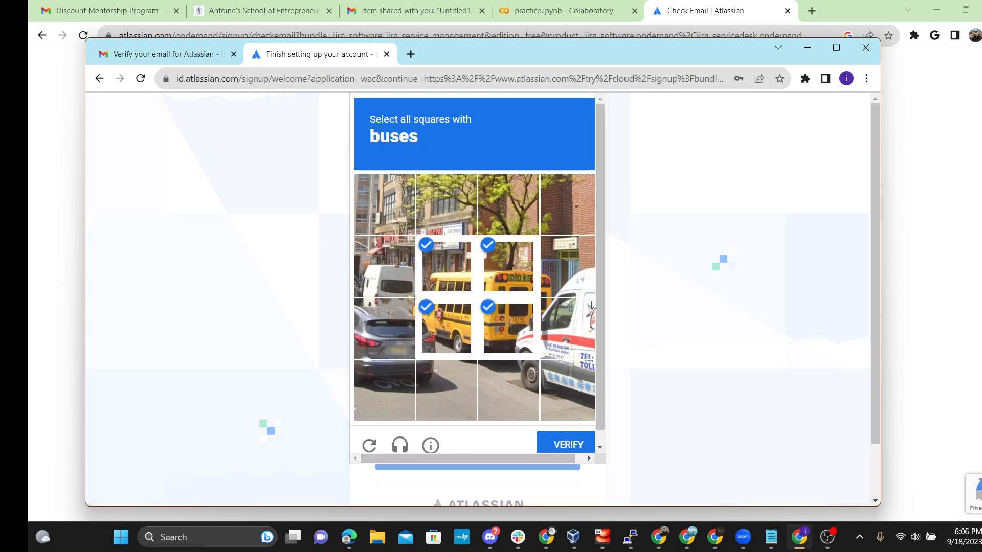
pyautogui.click(549, 308)
pyautogui.click(579, 280)
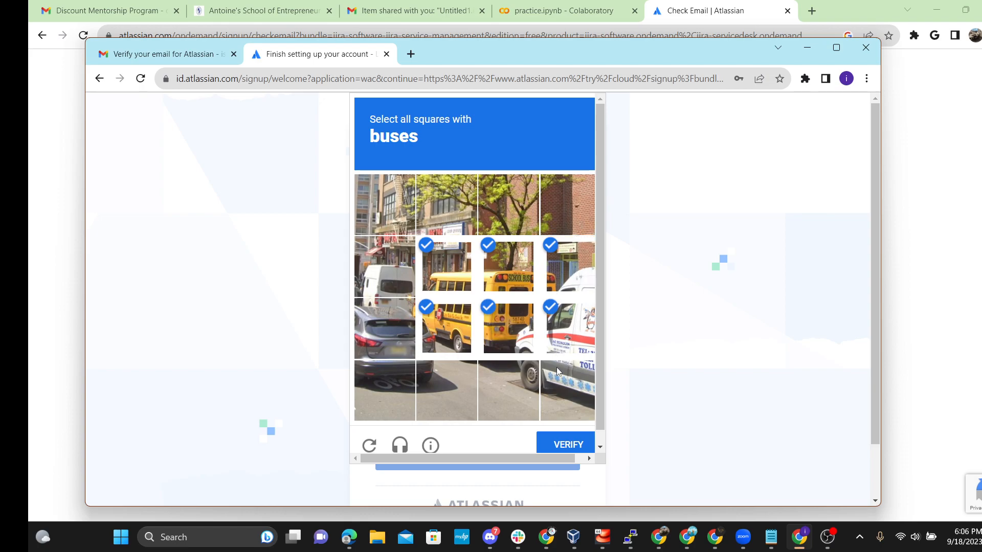
pyautogui.click(557, 370)
pyautogui.click(506, 337)
pyautogui.click(506, 335)
pyautogui.click(446, 336)
pyautogui.click(447, 338)
pyautogui.click(398, 334)
pyautogui.click(397, 314)
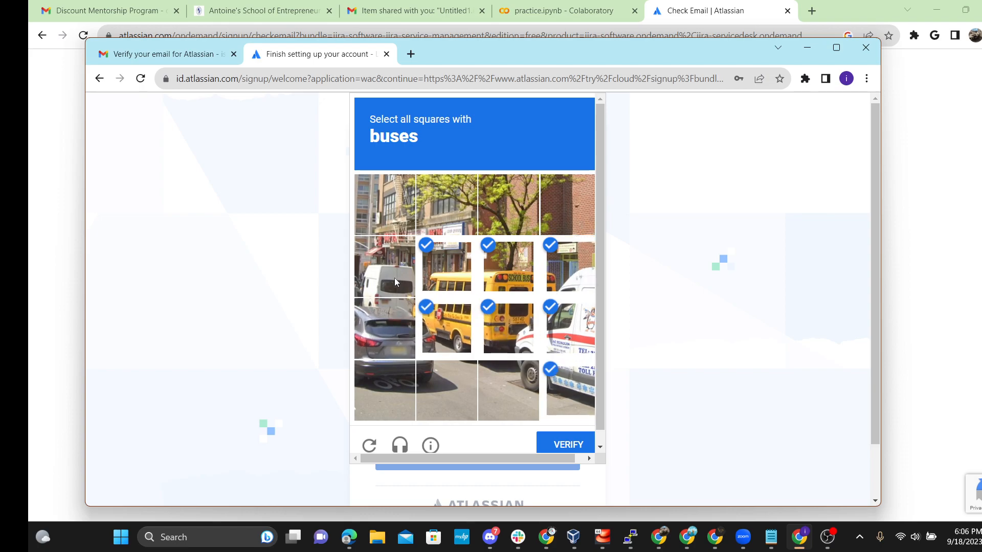
pyautogui.click(394, 279)
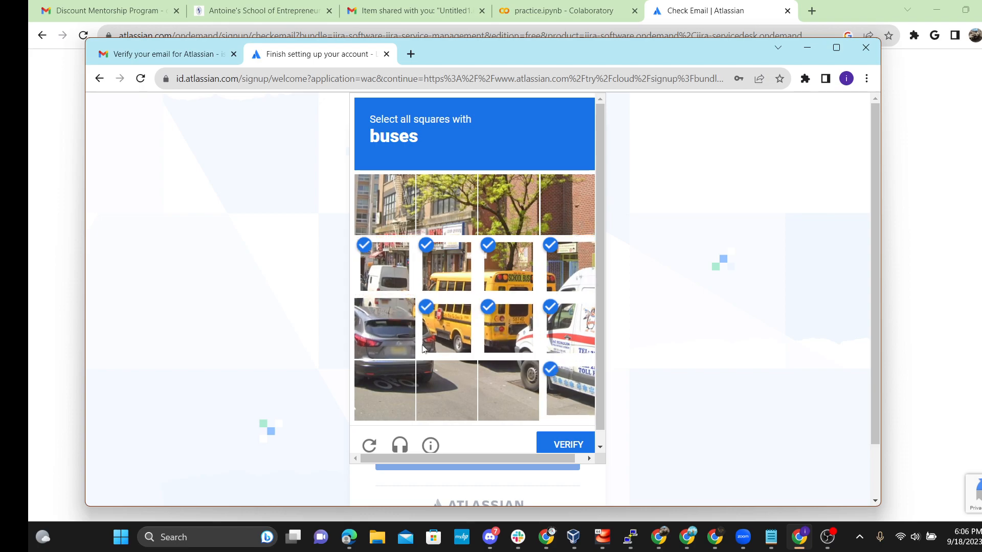
pyautogui.click(565, 444)
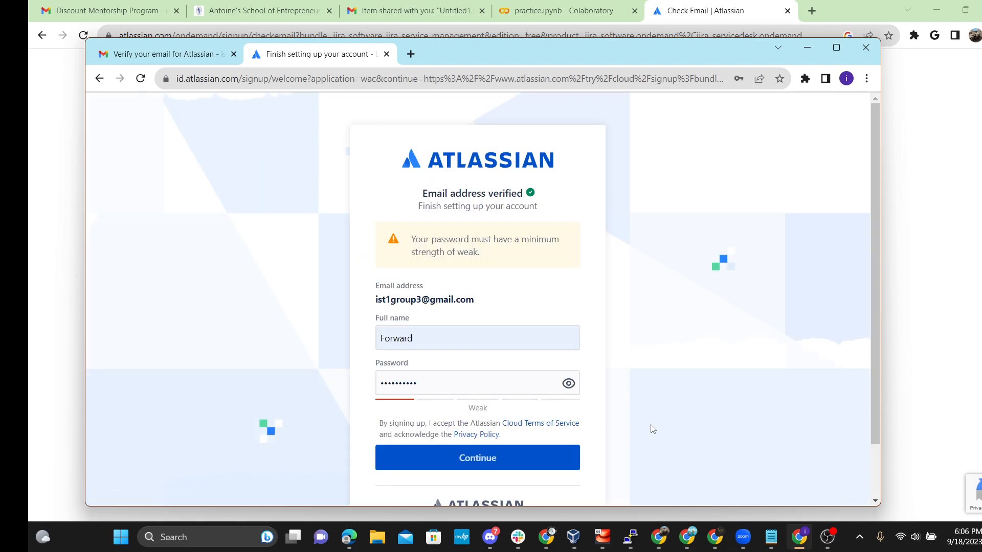
# Resubmit the form and answer the buses challenge with the four squares covering the bus on the dirt road
pyautogui.click(489, 458)
pyautogui.click(495, 346)
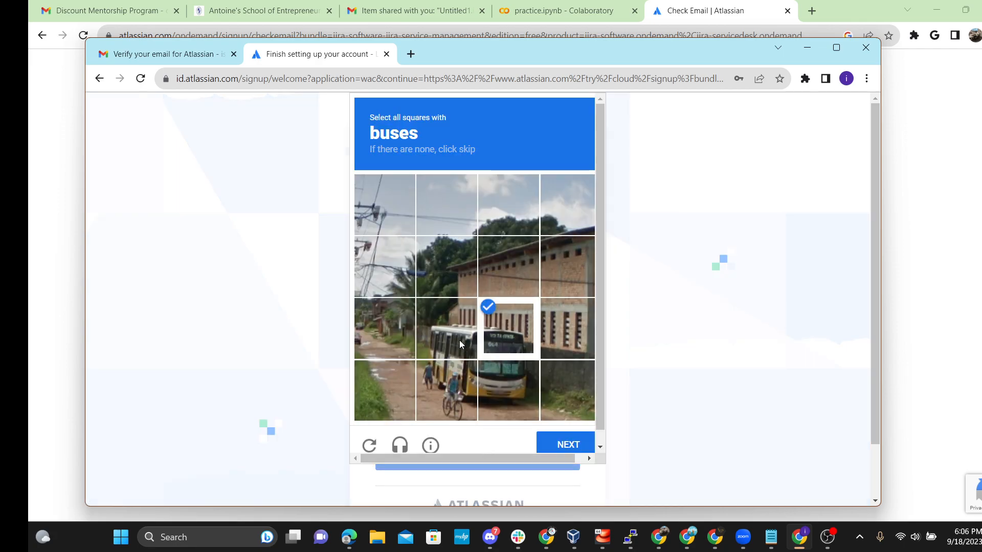
pyautogui.click(459, 339)
pyautogui.click(504, 381)
pyautogui.click(458, 385)
pyautogui.click(557, 447)
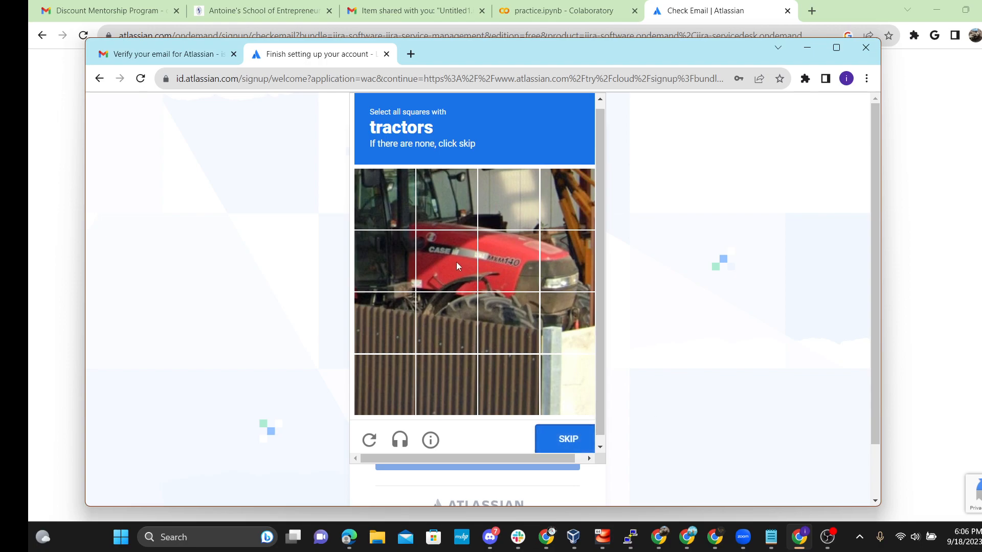
# Select the squares covering the red tractor in the reCAPTCHA challenge and submit them for verification
pyautogui.click(456, 262)
pyautogui.click(495, 265)
pyautogui.click(457, 211)
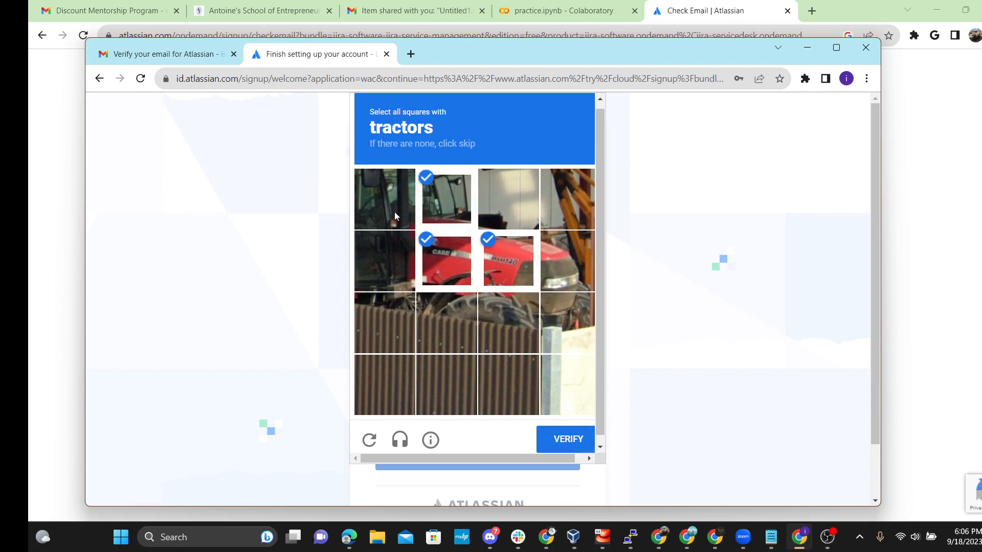
pyautogui.click(395, 212)
pyautogui.click(382, 275)
pyautogui.click(565, 264)
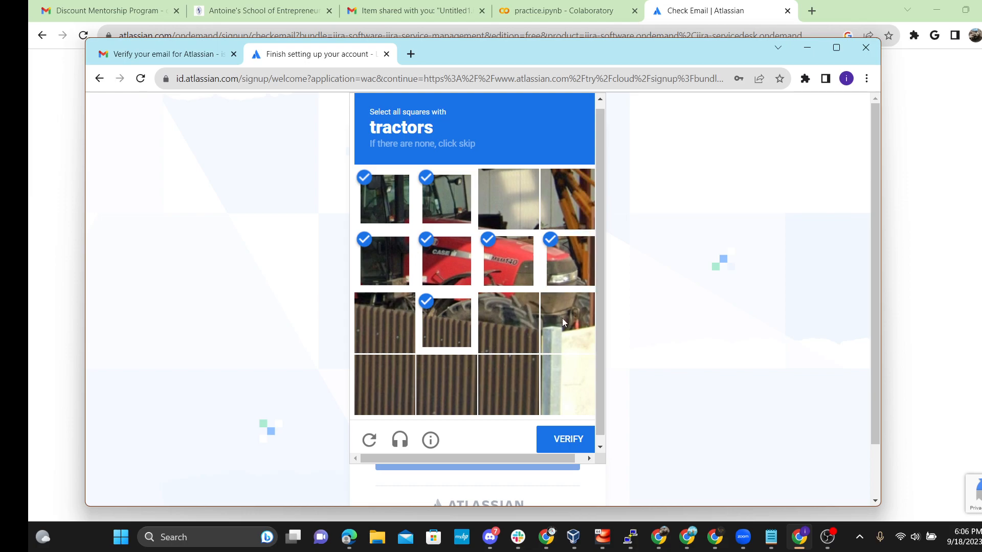
pyautogui.click(563, 318)
pyautogui.click(563, 445)
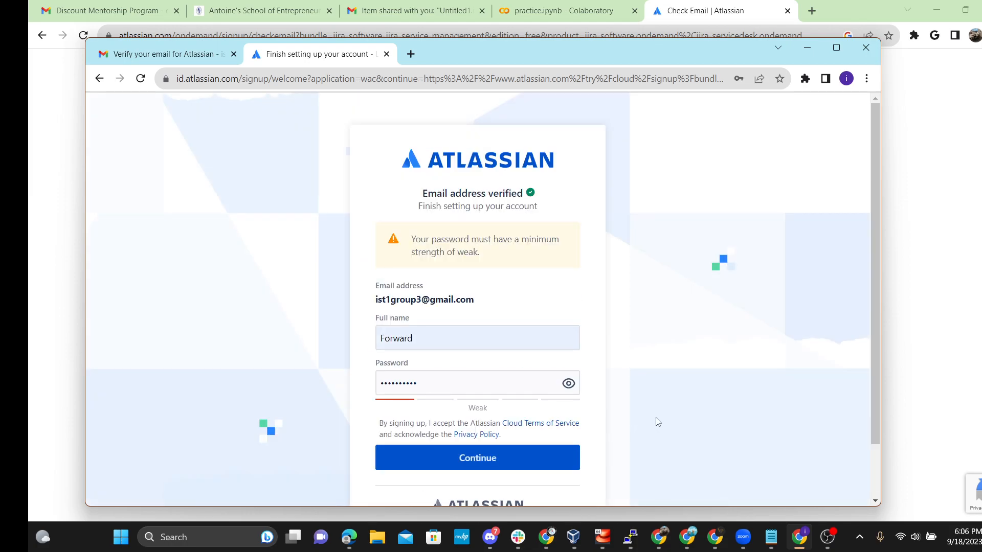
# Resubmit the form and answer the traffic lights challenge with six squares covering the signal and part of its pole
pyautogui.click(498, 458)
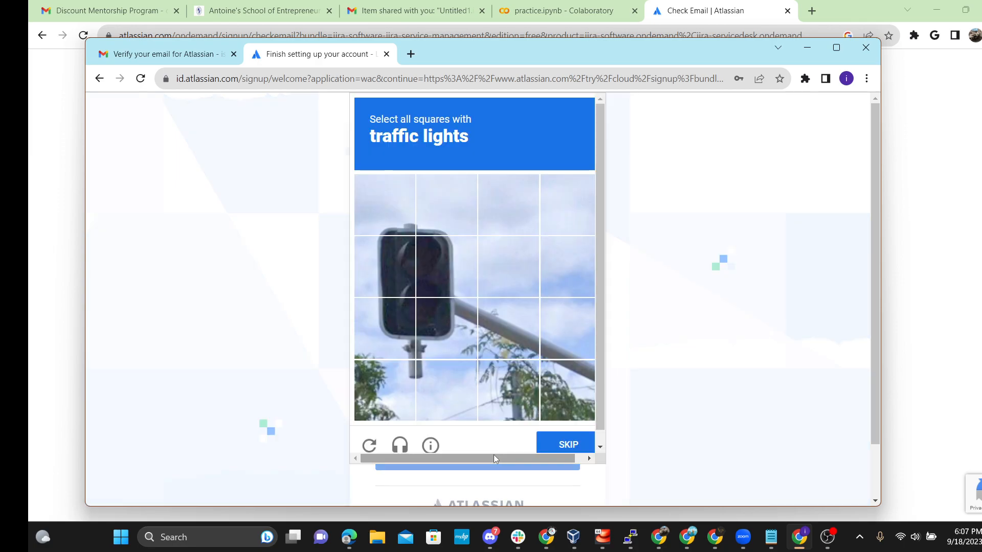
pyautogui.click(446, 279)
pyautogui.click(409, 281)
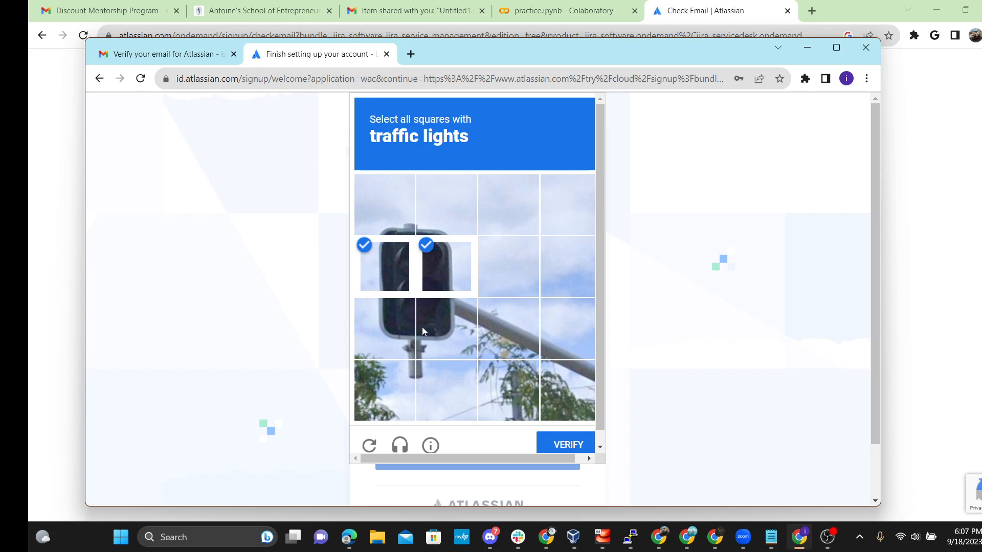
pyautogui.click(423, 327)
pyautogui.click(382, 331)
pyautogui.click(522, 344)
pyautogui.click(561, 348)
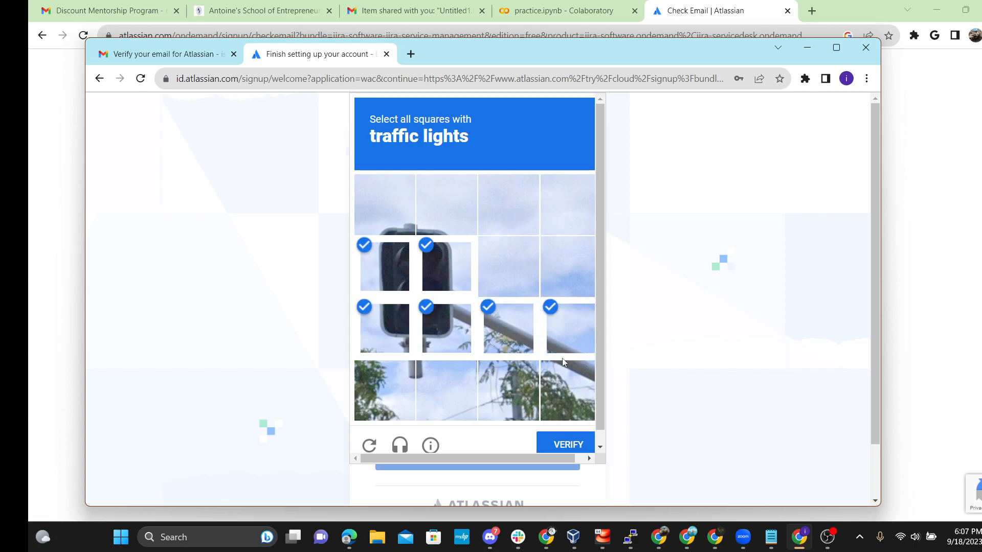
pyautogui.click(566, 445)
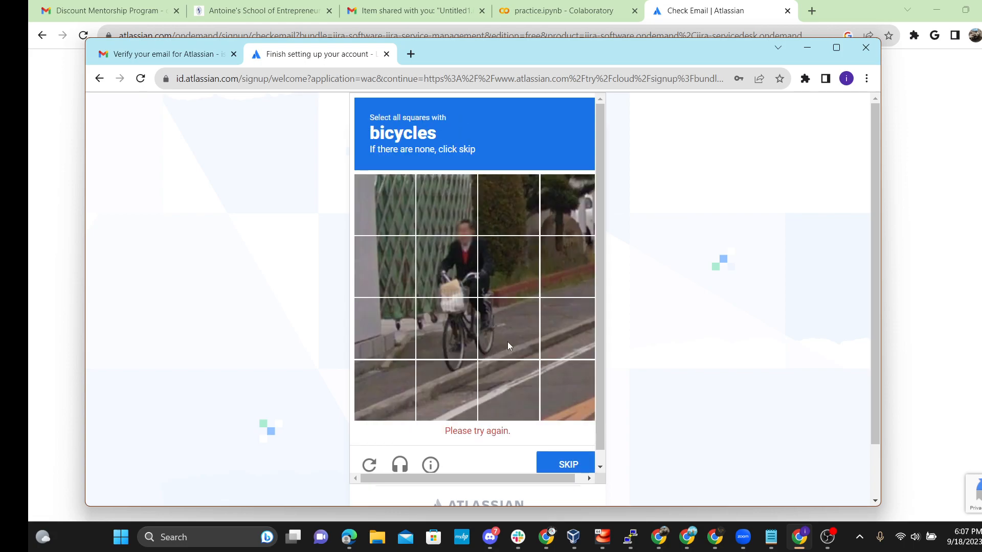
# Answer the bicycles challenge with the four central squares covering the cyclist and continue to the next image
pyautogui.click(470, 273)
pyautogui.click(489, 276)
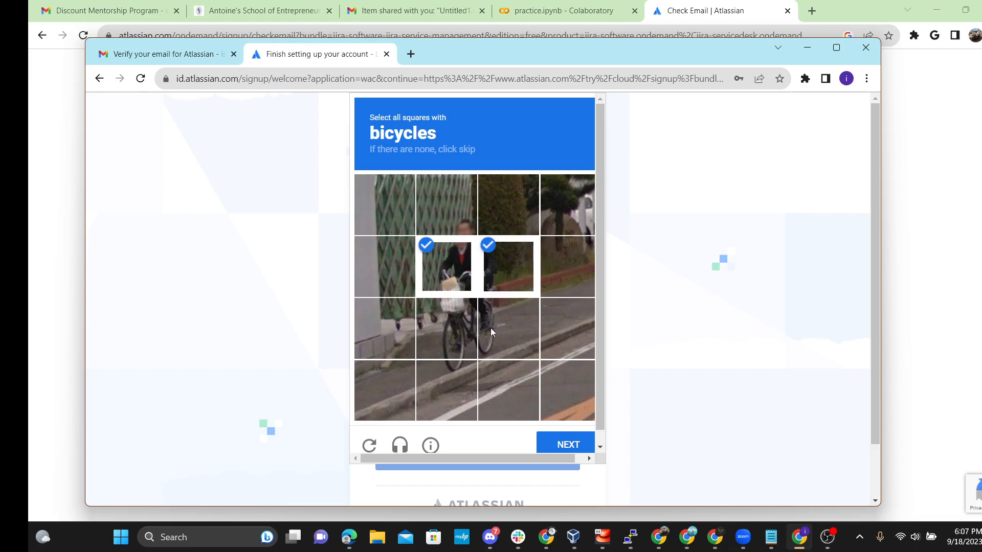
pyautogui.click(490, 327)
pyautogui.click(446, 340)
pyautogui.click(540, 439)
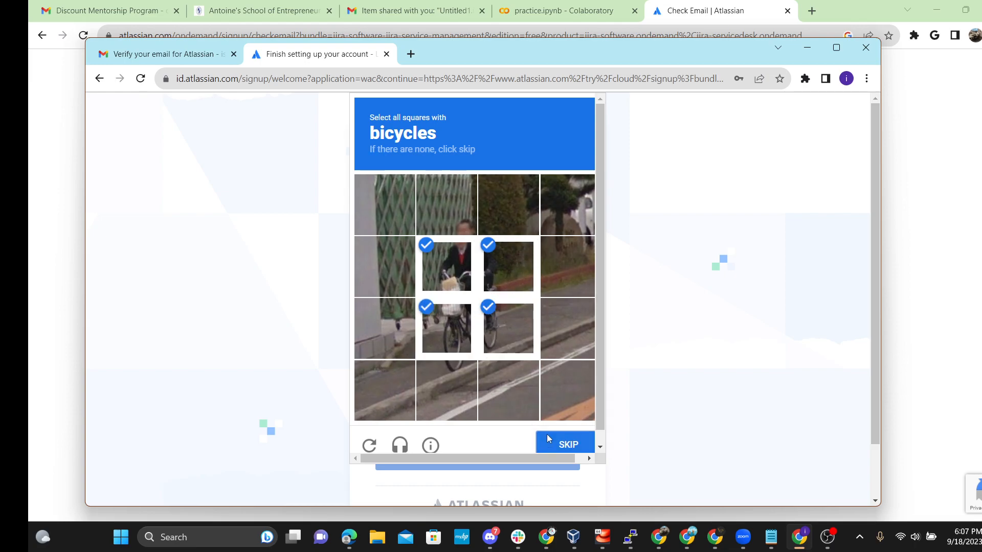
# Select the first three squares of the lowest row in the crosswalks challenge and submit them for verification
pyautogui.click(391, 376)
pyautogui.click(446, 380)
pyautogui.click(506, 381)
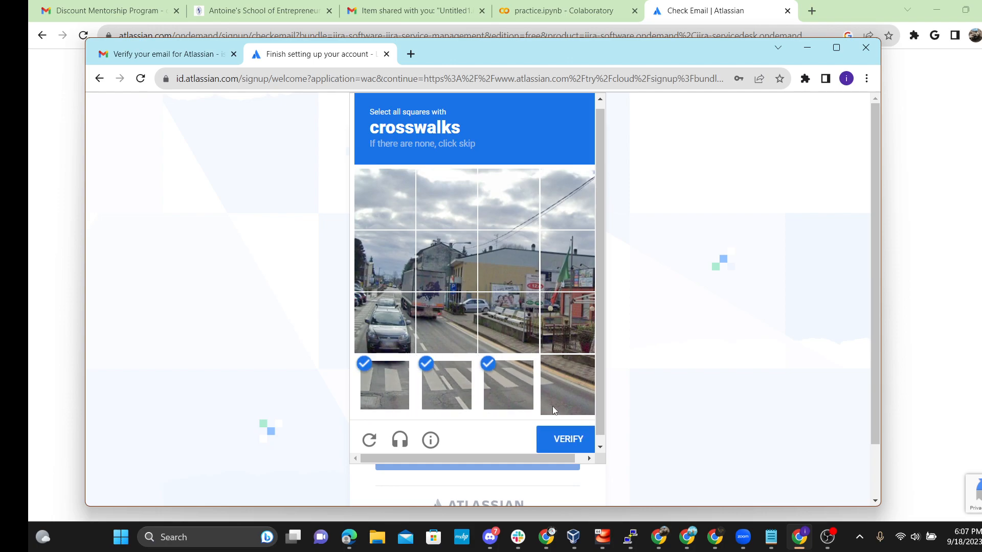
pyautogui.click(563, 438)
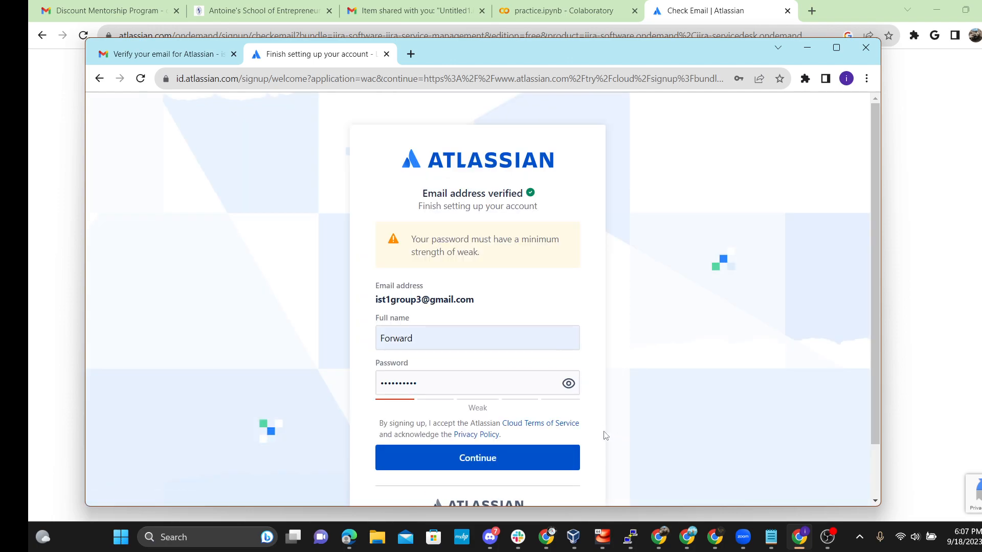
# Reload the account setup page, refill it with the full name and account password, and submit the form
pyautogui.click(140, 78)
pyautogui.click(498, 296)
pyautogui.click(486, 313)
pyautogui.click(451, 334)
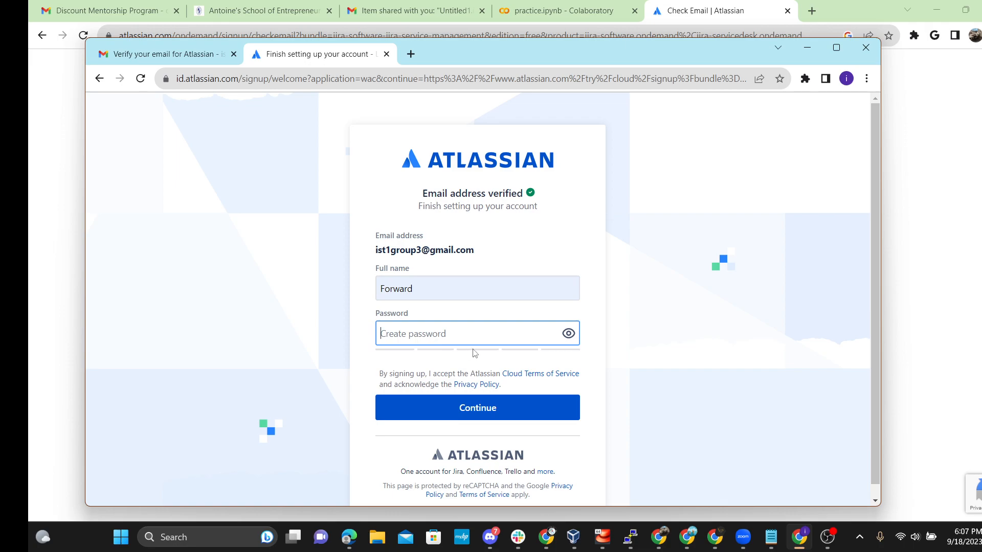
pyautogui.write('a••••••••')
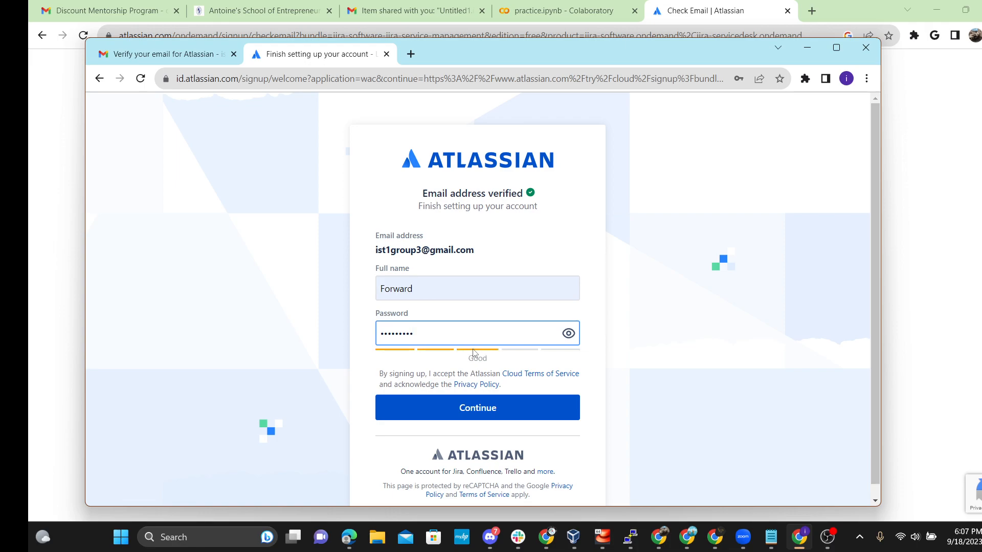
pyautogui.click(464, 413)
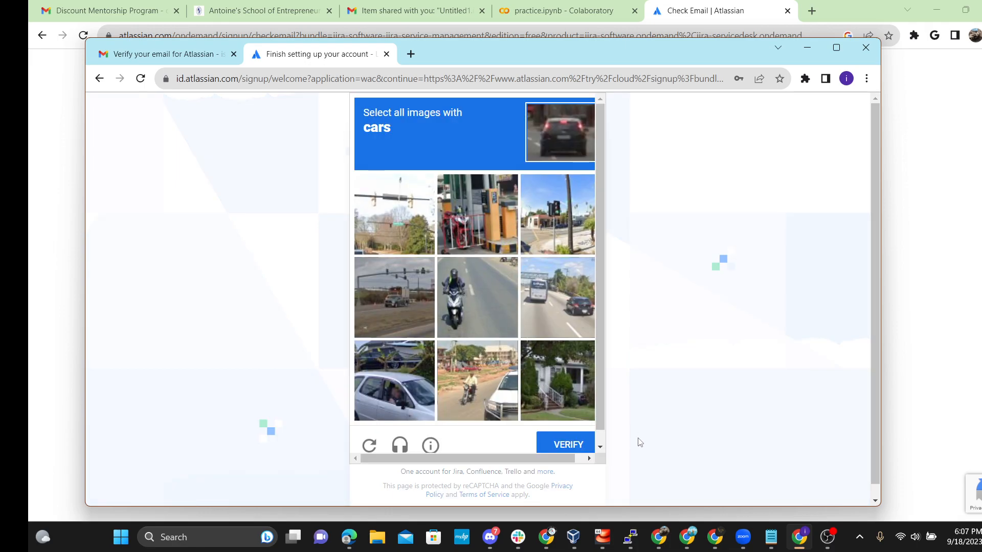
# Answer the cars challenge with the four images containing vehicles, submit it for verification, and decline saving the password in the browser
pyautogui.click(554, 317)
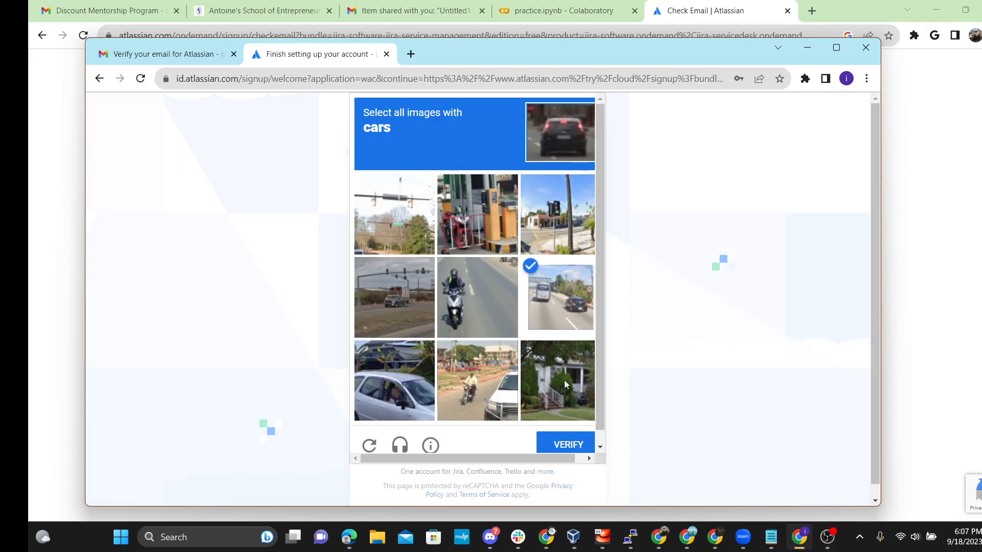
pyautogui.click(562, 379)
pyautogui.click(462, 404)
pyautogui.click(404, 388)
pyautogui.click(543, 387)
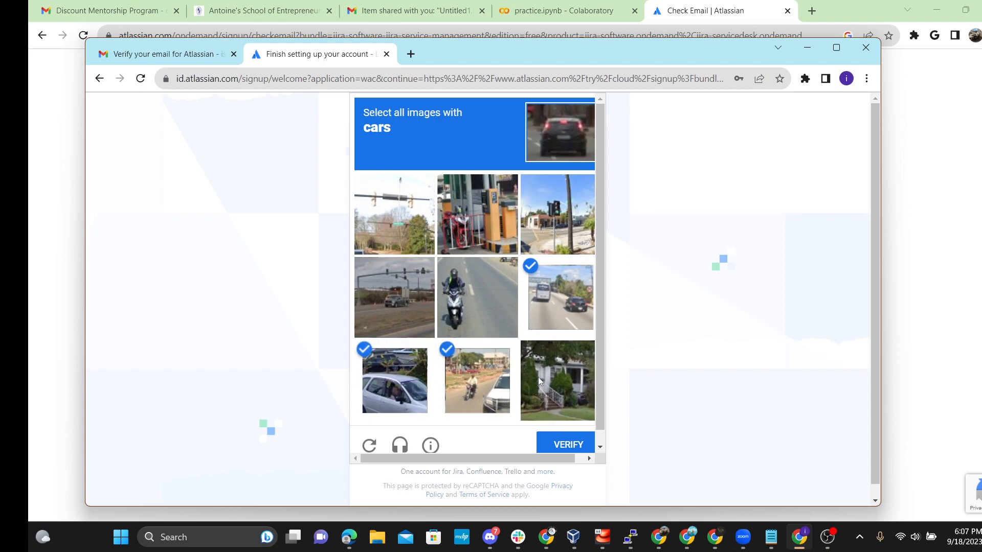
pyautogui.click(401, 333)
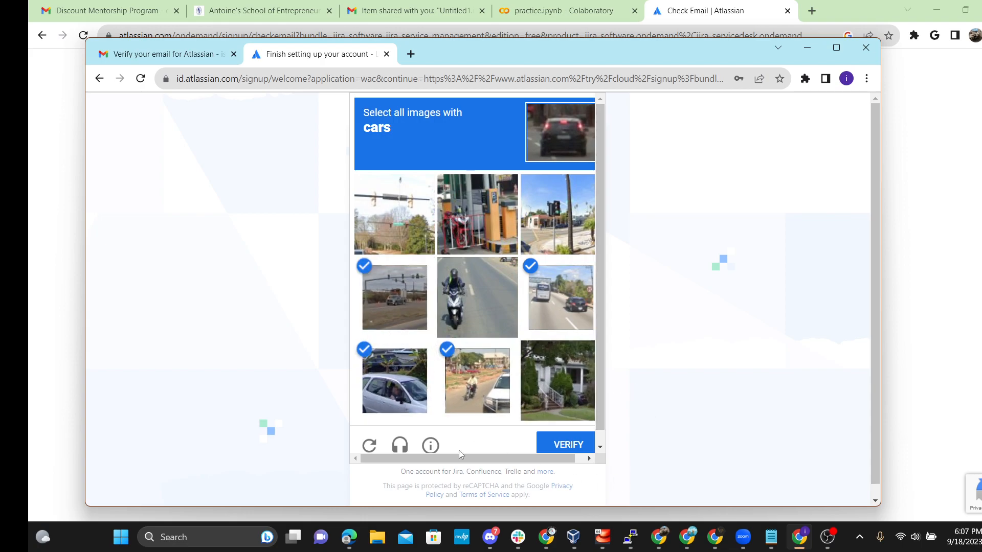
pyautogui.click(585, 451)
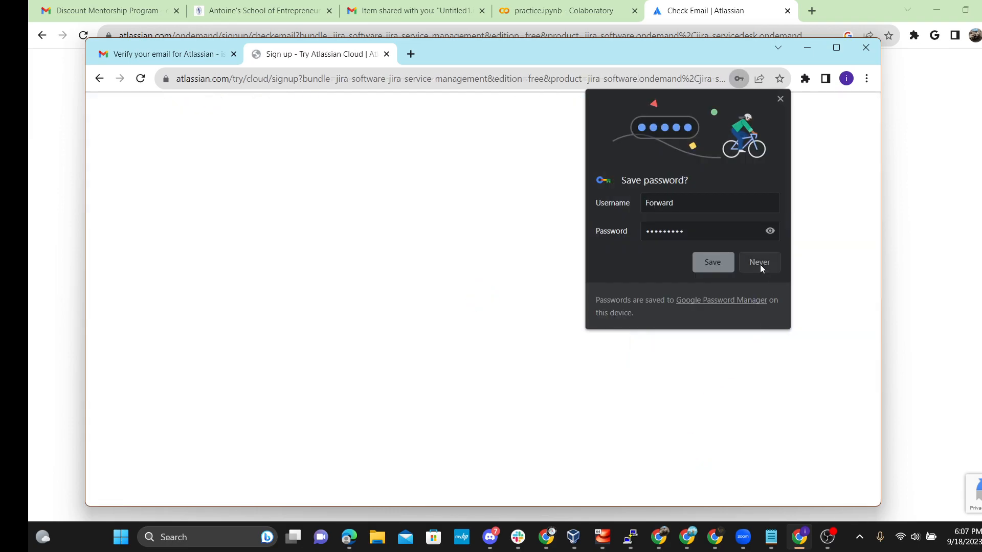
pyautogui.click(760, 263)
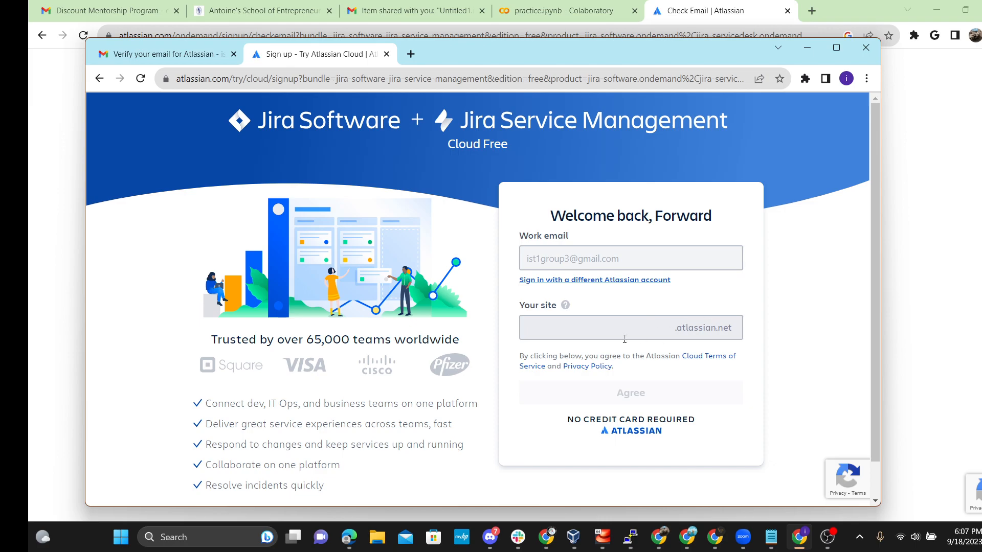
# Enter Forward as the site name on the Jira cloud signup form
pyautogui.scroll(-1, 583, 352)
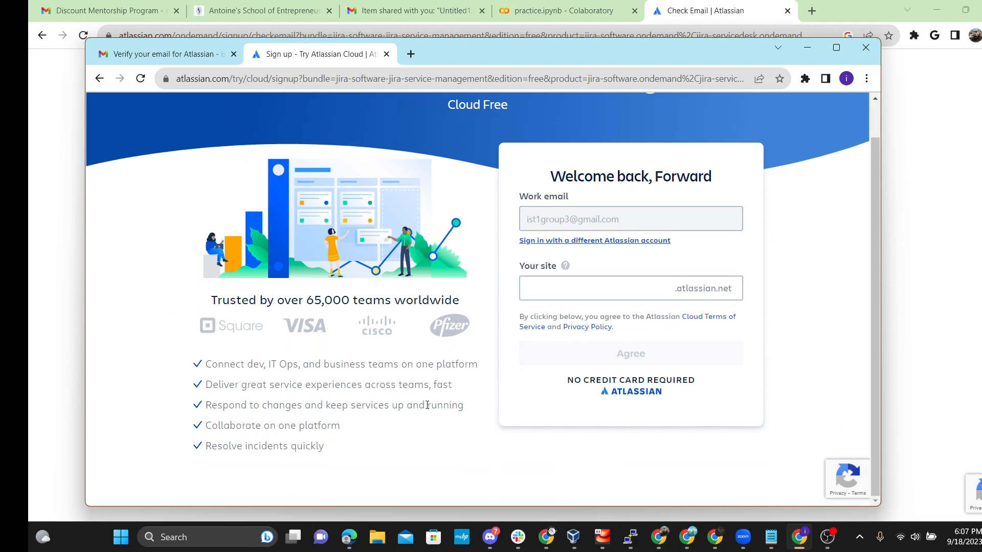
pyautogui.scroll(1, 716, 427)
pyautogui.scroll(-1, 750, 432)
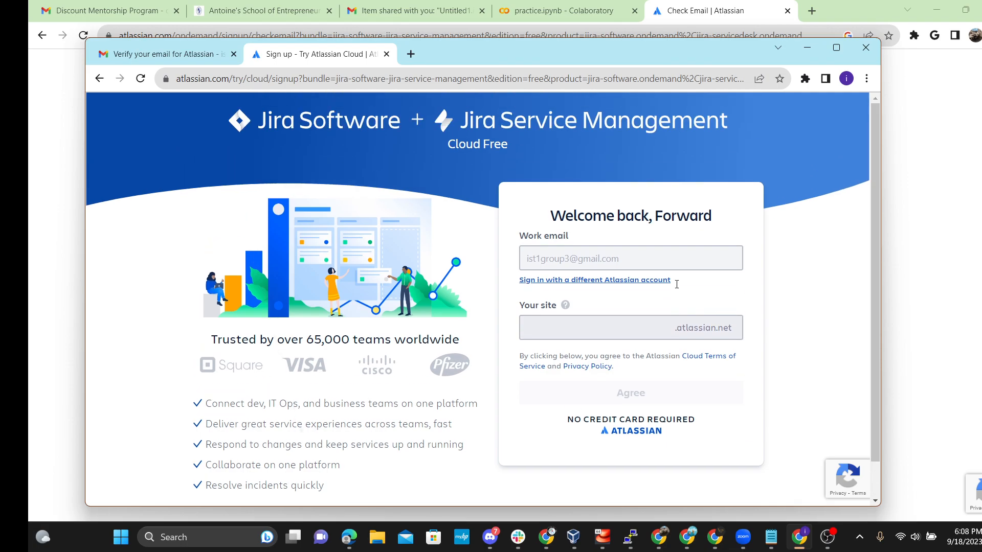
pyautogui.scroll(1, 630, 296)
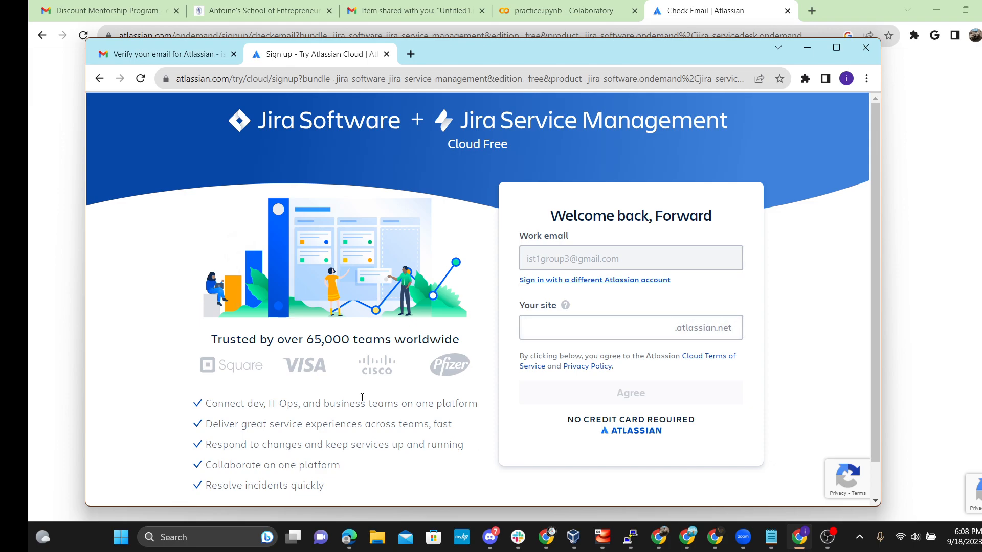
pyautogui.click(548, 332)
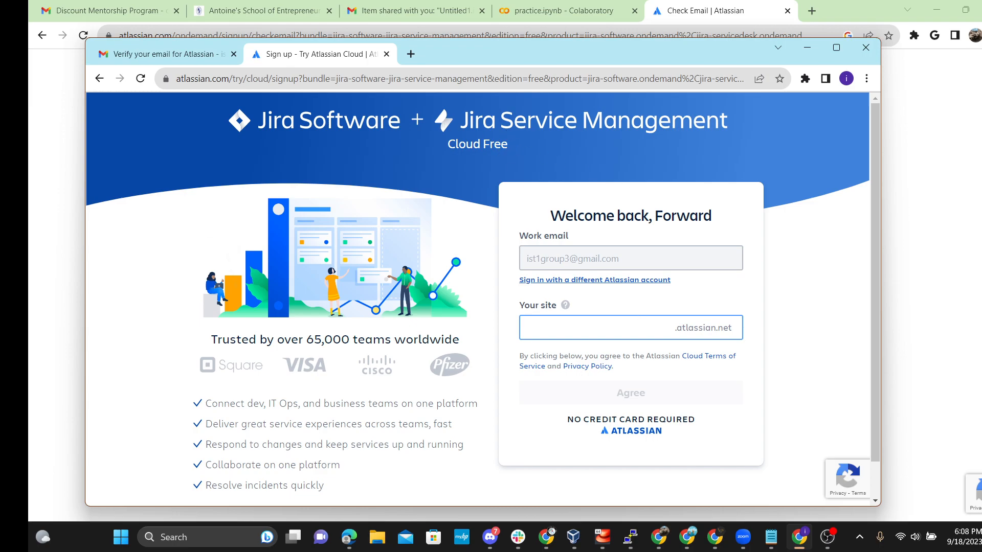
pyautogui.scroll(-1, 636, 191)
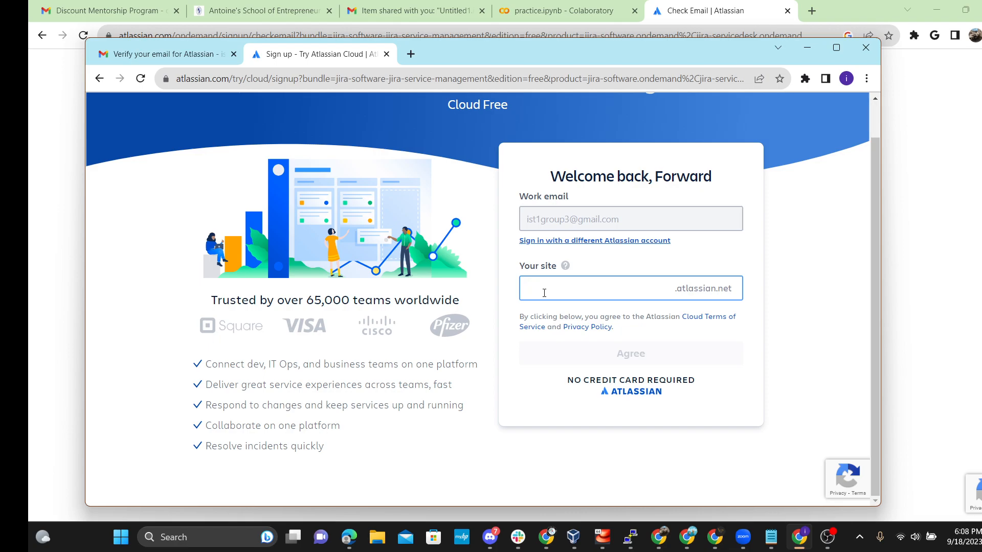
pyautogui.write('F')
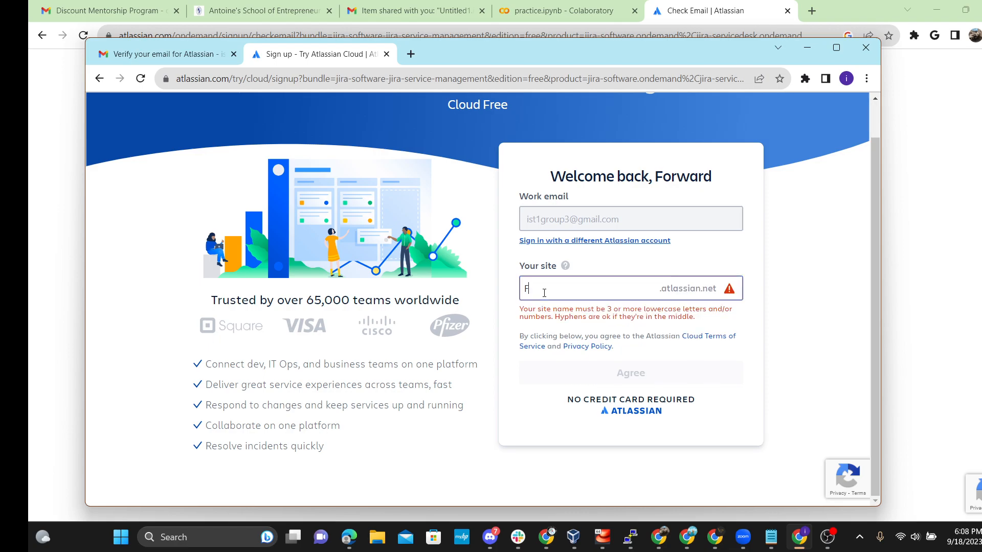
pyautogui.write('orward')
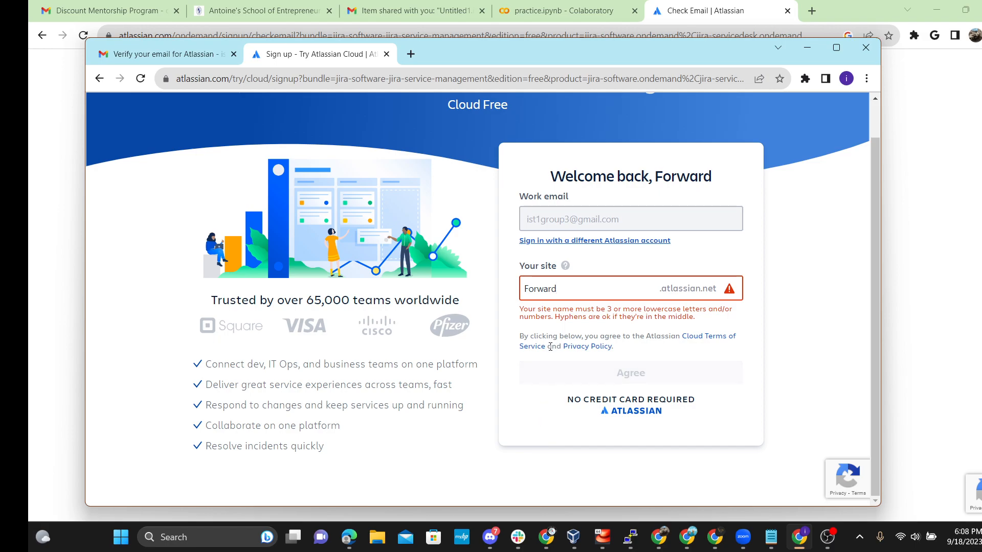
# Correct the site name to all lowercase: forward
pyautogui.click(587, 294)
pyautogui.write('1')
pyautogui.click(531, 300)
pyautogui.press('BackSpace')
pyautogui.write('f')
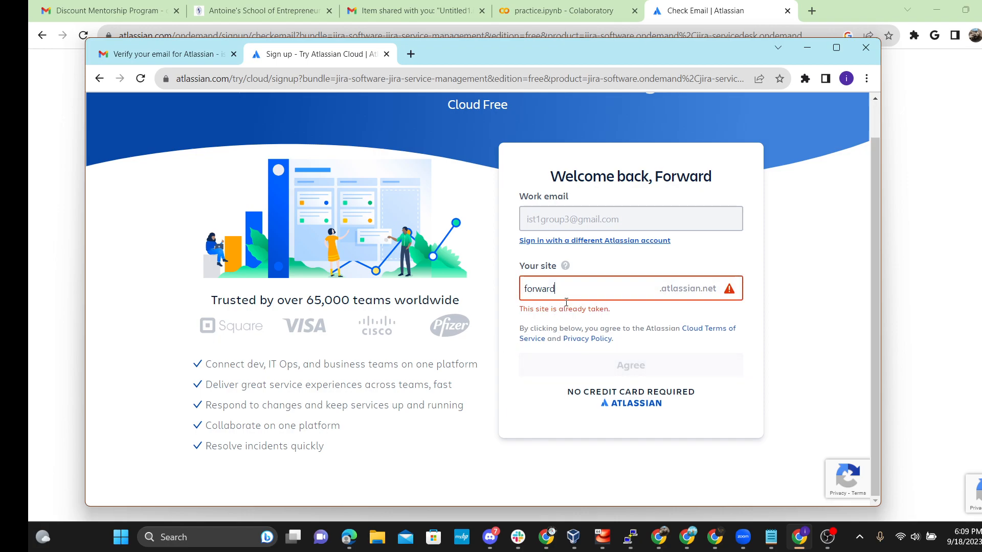
# Try forward1 as the site name
pyautogui.write('q1')
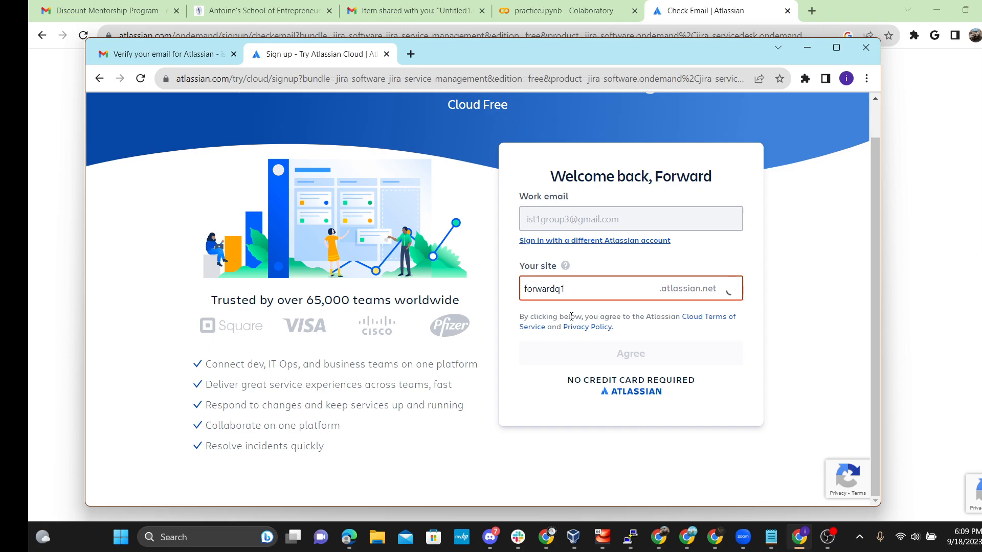
pyautogui.press('BackSpace')
pyautogui.press('BackSpace')
pyautogui.write('1')
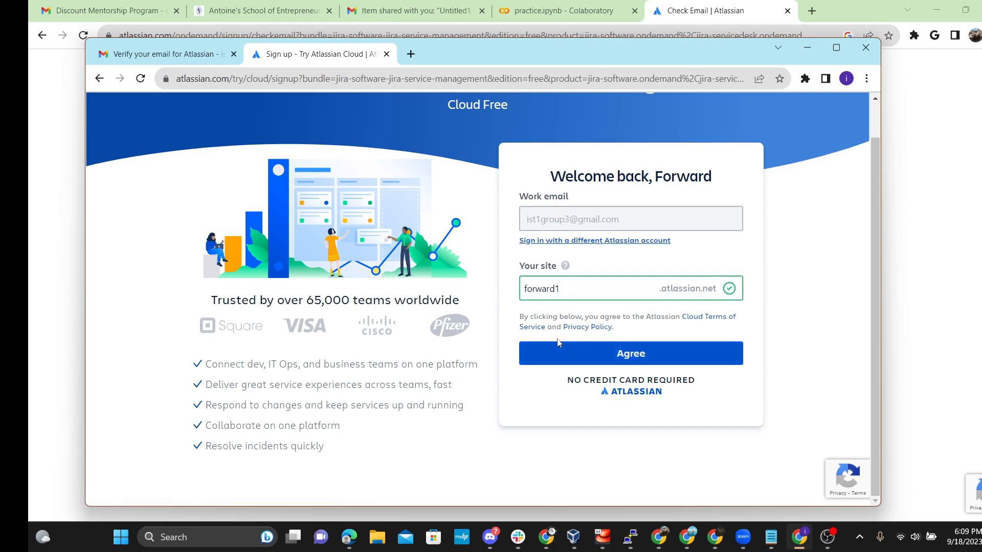
# Set the site name to forwardgroup and agree to the terms to create the site
pyautogui.click(574, 296)
pyautogui.press('BackSpace')
pyautogui.write('group')
pyautogui.scroll(1, 534, 290)
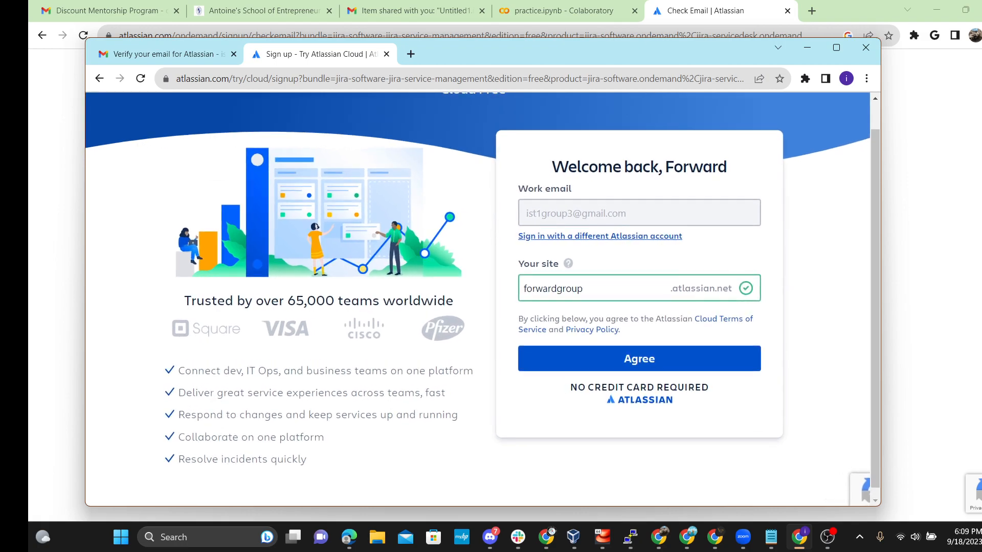
pyautogui.click(637, 360)
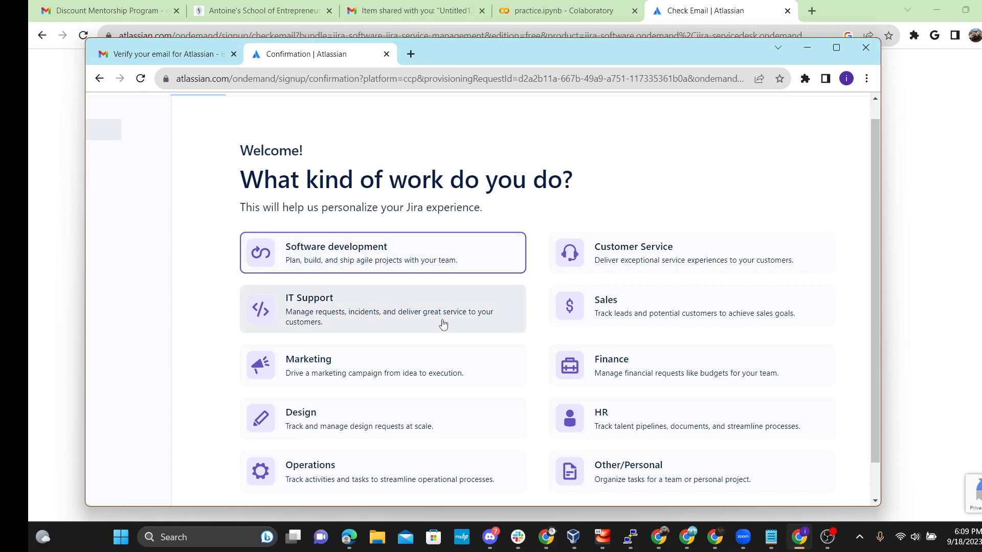
# Choose Software development as the kind of work and continue to the workflow selection
pyautogui.scroll(-1, 443, 325)
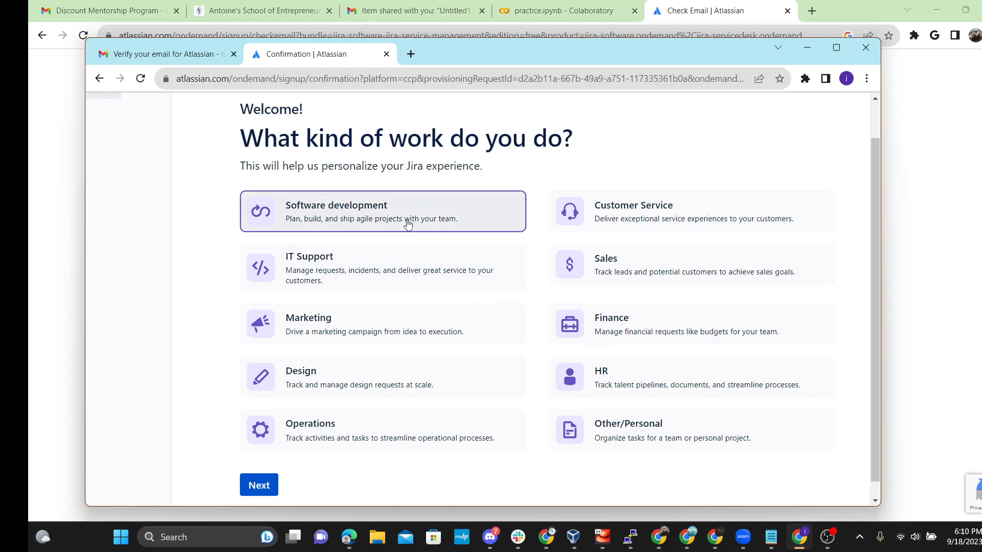
pyautogui.moveTo(398, 272); pyautogui.dragTo(401, 271)
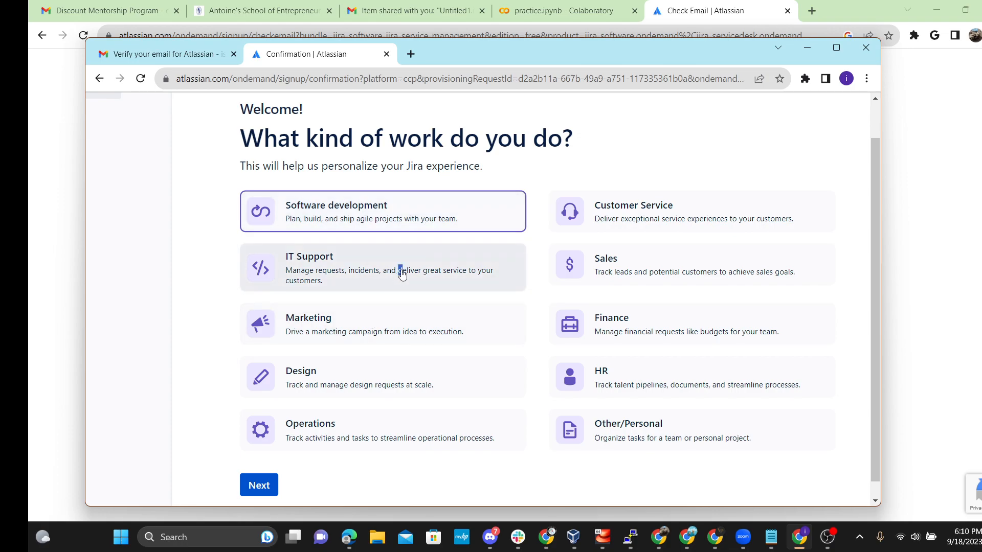
pyautogui.click(443, 223)
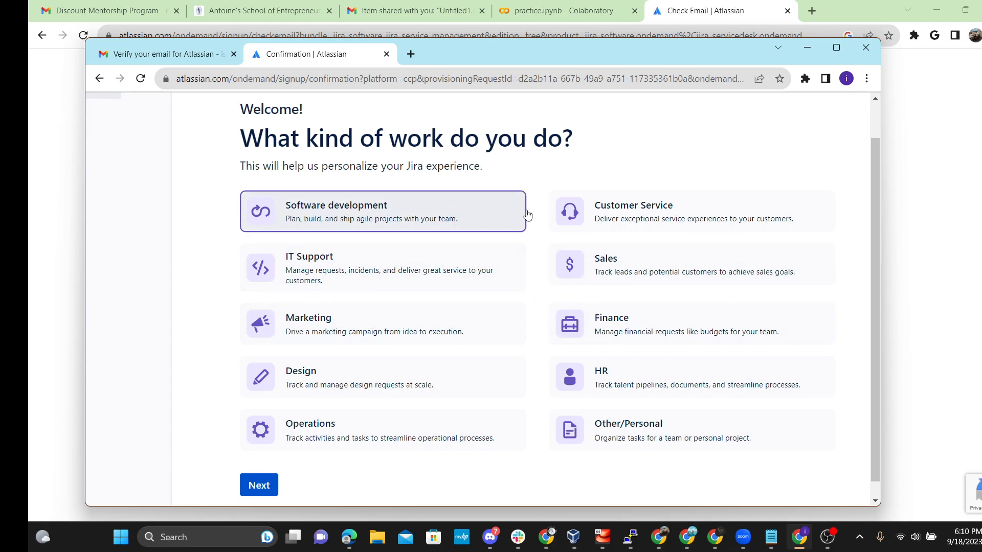
pyautogui.click(447, 269)
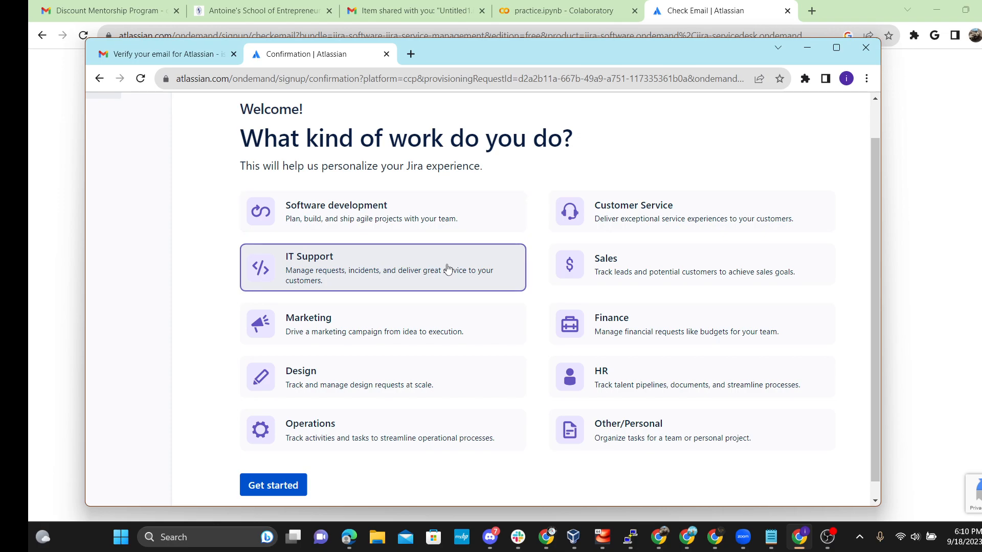
pyautogui.click(422, 213)
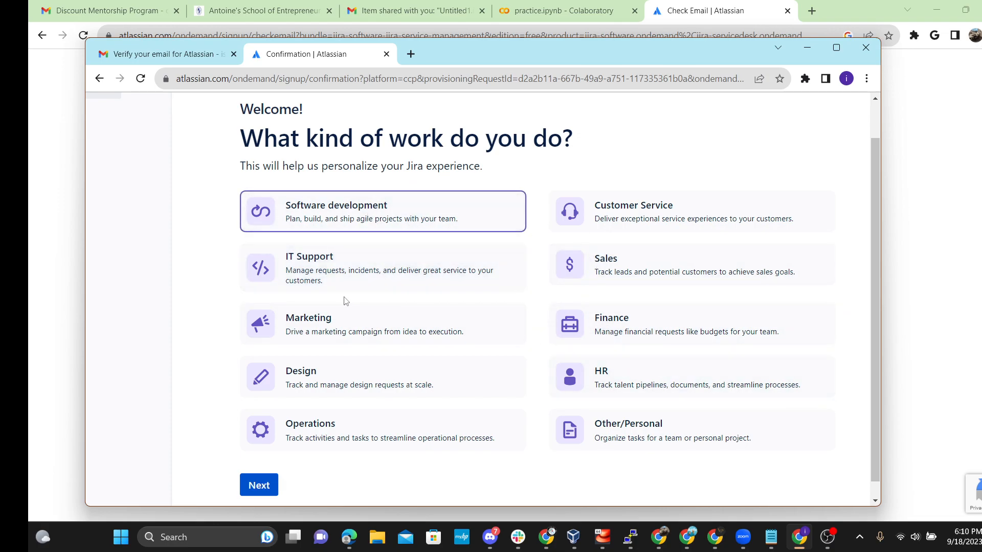
pyautogui.scroll(-1, 358, 314)
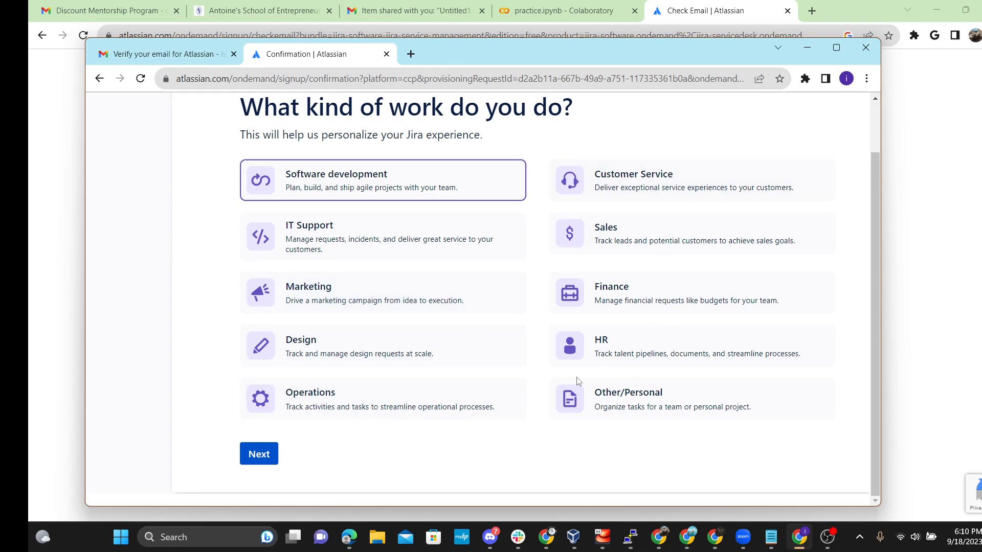
pyautogui.click(259, 454)
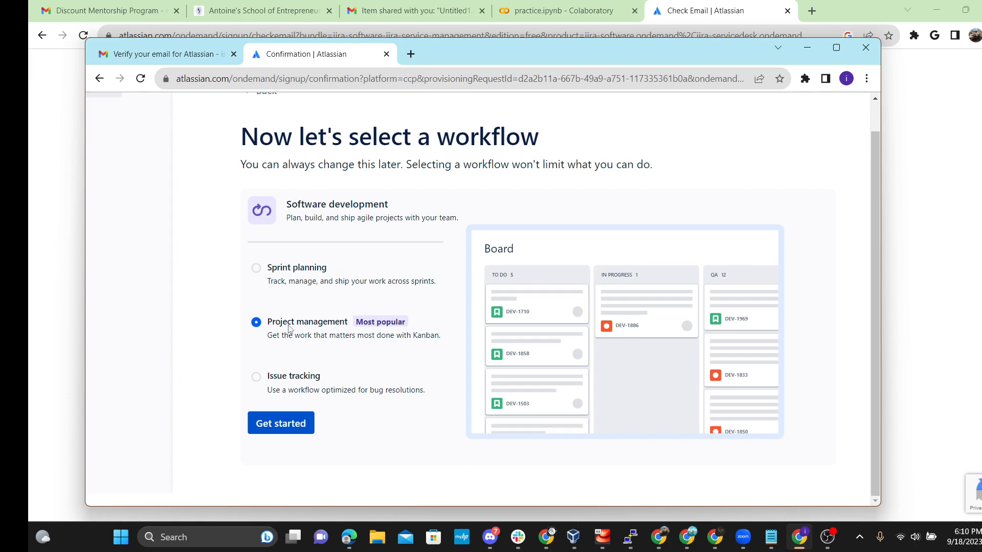
# Choose the Sprint planning workflow for software development, review the workflow options, and get started with the project
pyautogui.scroll(2, 167, 311)
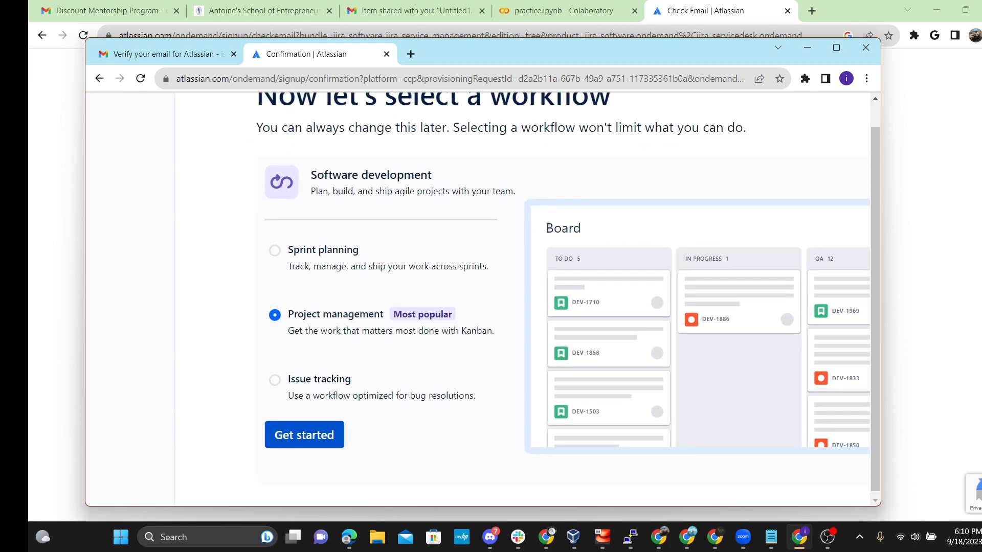
pyautogui.click(275, 252)
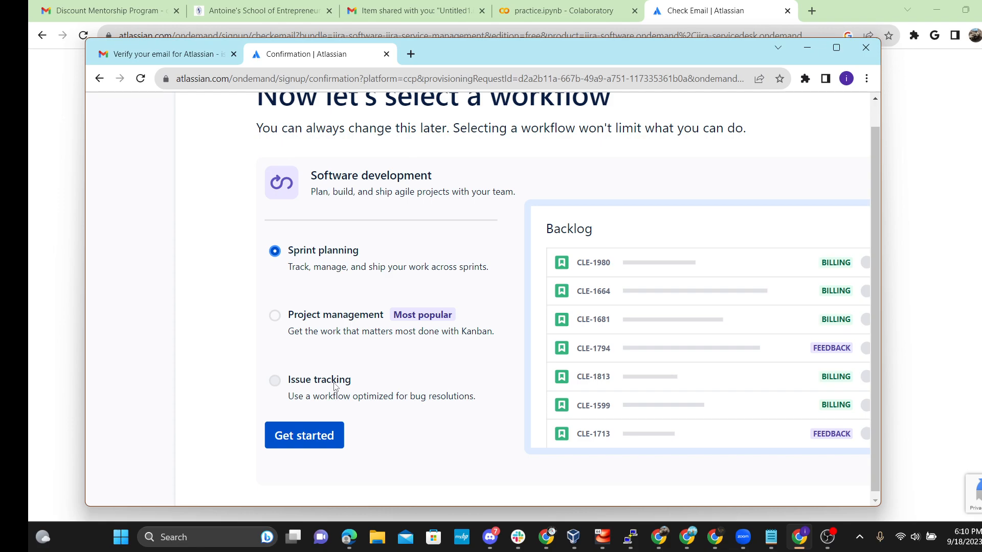
pyautogui.scroll(-1, 477, 355)
pyautogui.hscroll(1, 476, 355)
pyautogui.hscroll(2, 476, 355)
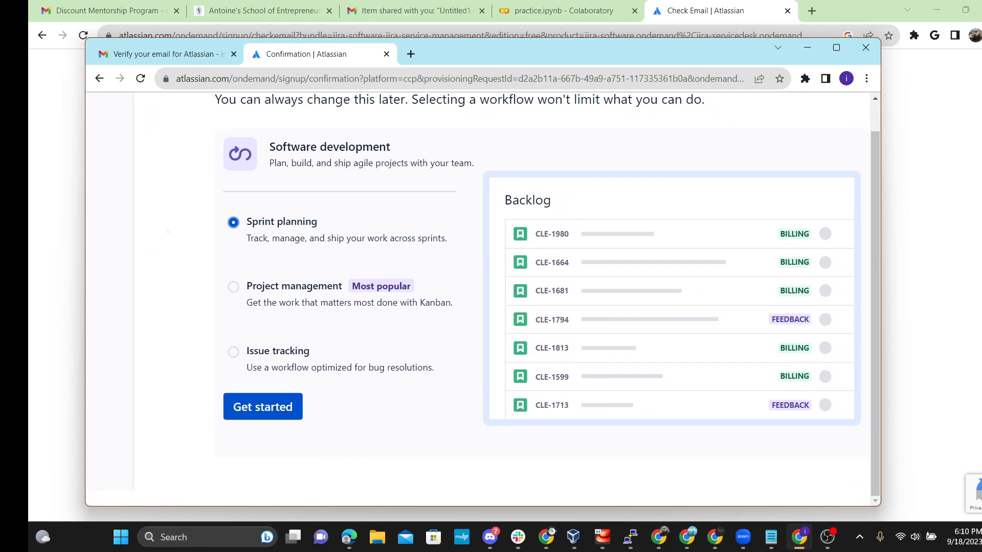
pyautogui.hscroll(1, 474, 356)
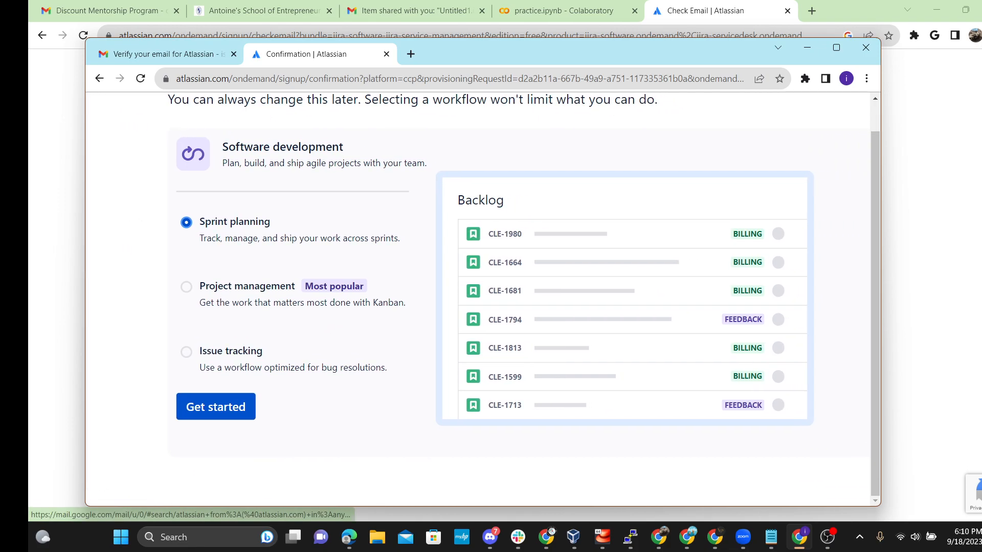
pyautogui.scroll(2, 143, 289)
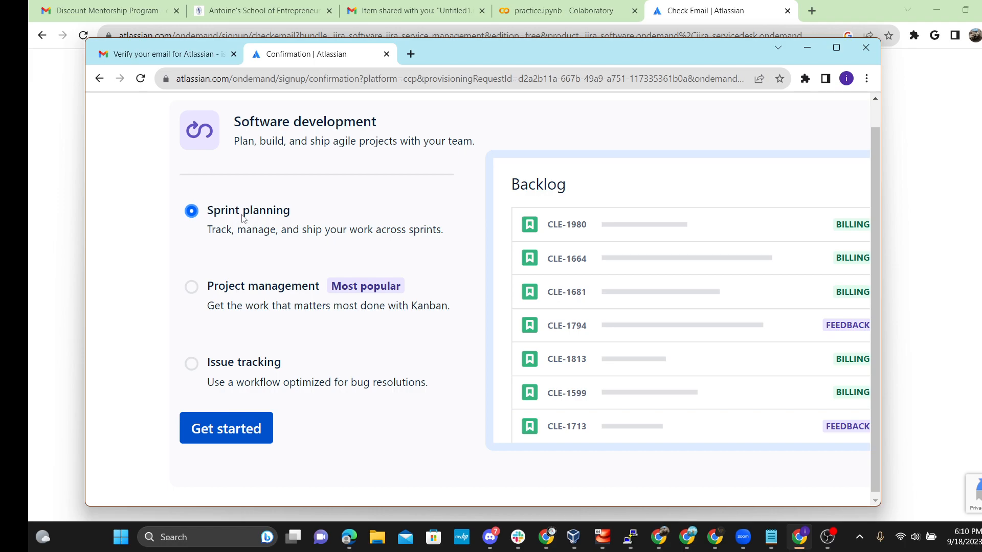
pyautogui.scroll(-1, 274, 285)
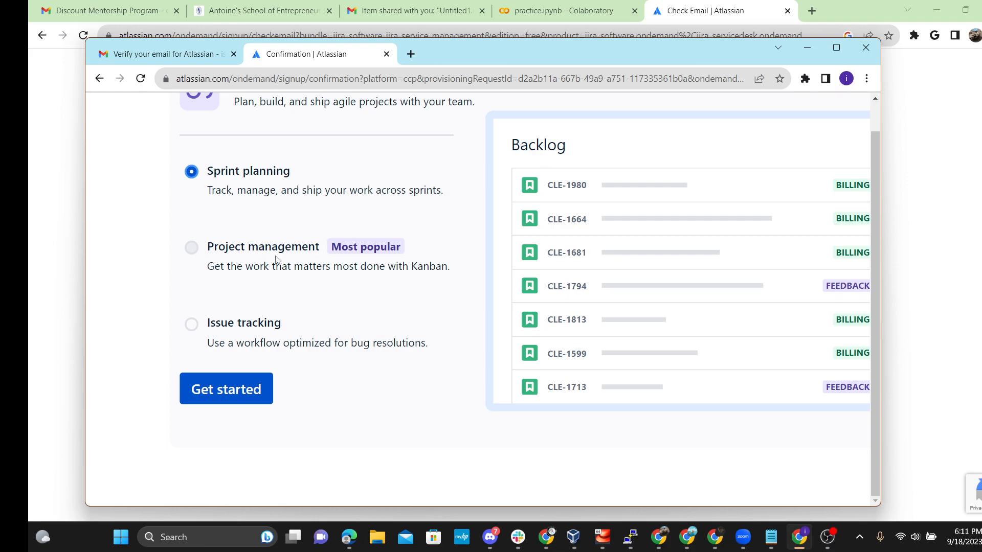
pyautogui.hscroll(1, 317, 335)
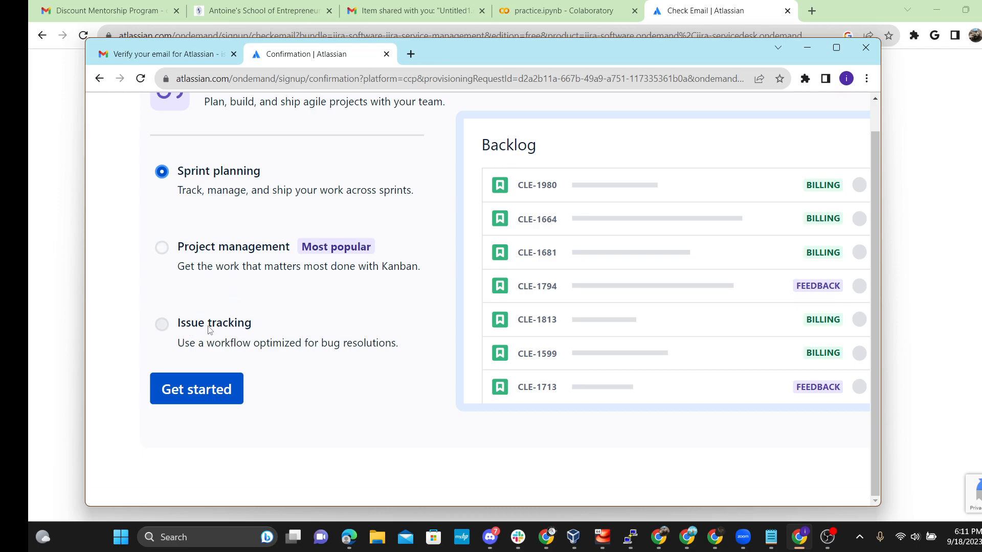
pyautogui.scroll(-3, 161, 430)
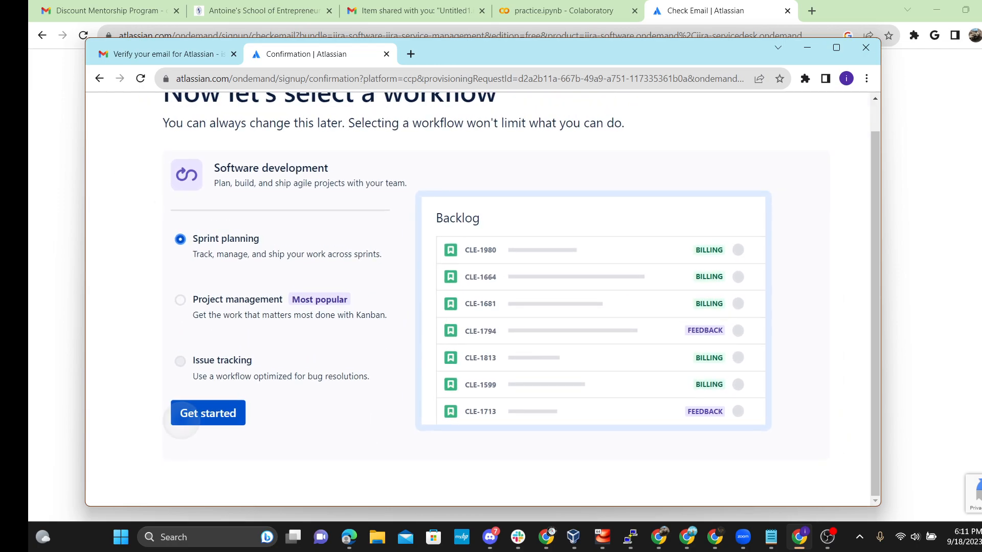
pyautogui.click(208, 413)
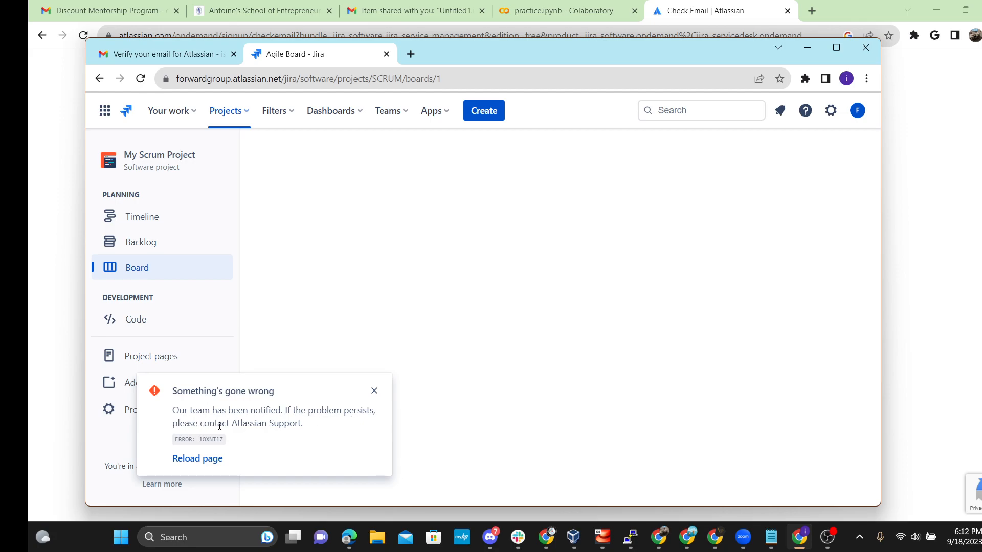
# Dismiss the error notice and reload the board page of the Scrum project
pyautogui.click(375, 391)
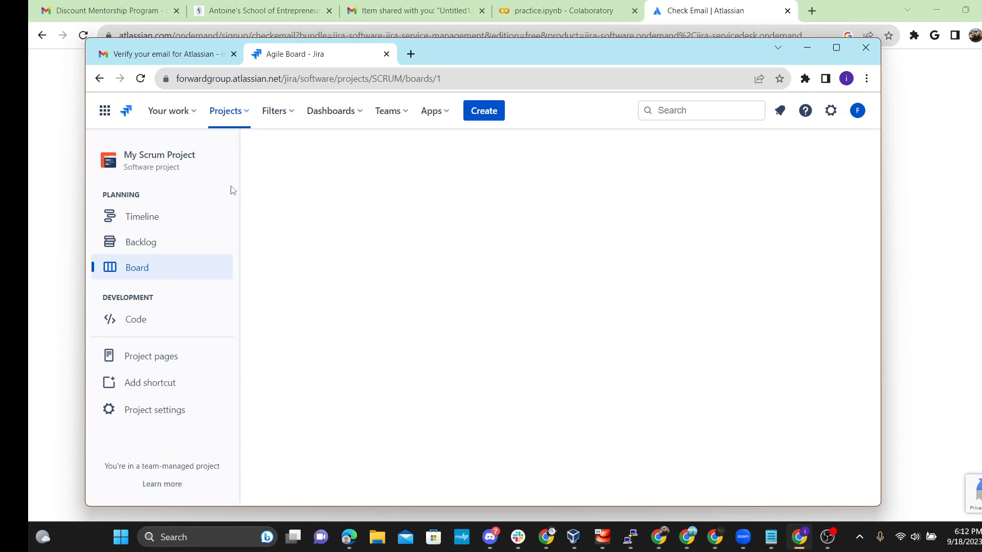
pyautogui.click(140, 78)
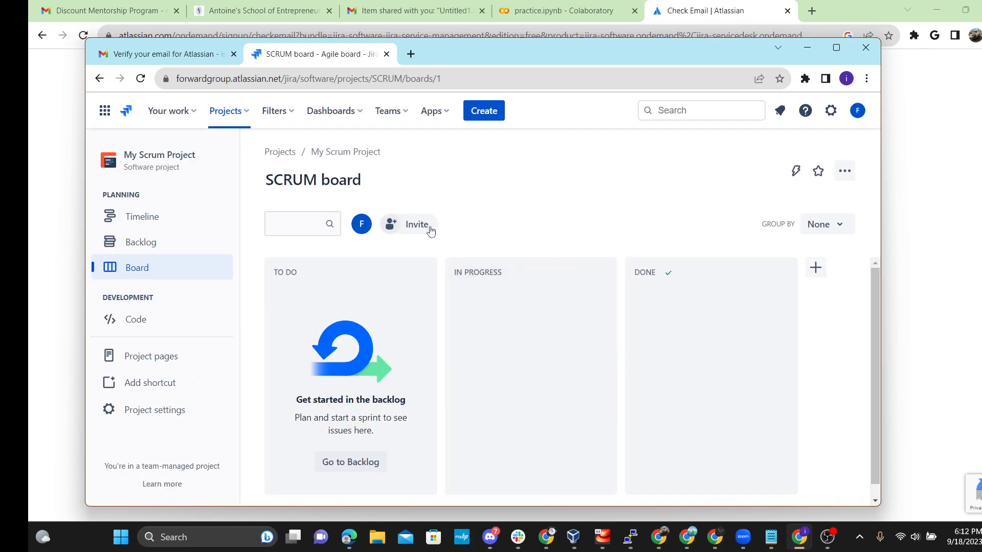
# Reload the Scrum project's board page, widen the browser window, and dismiss the error notice
pyautogui.scroll(-1, 509, 359)
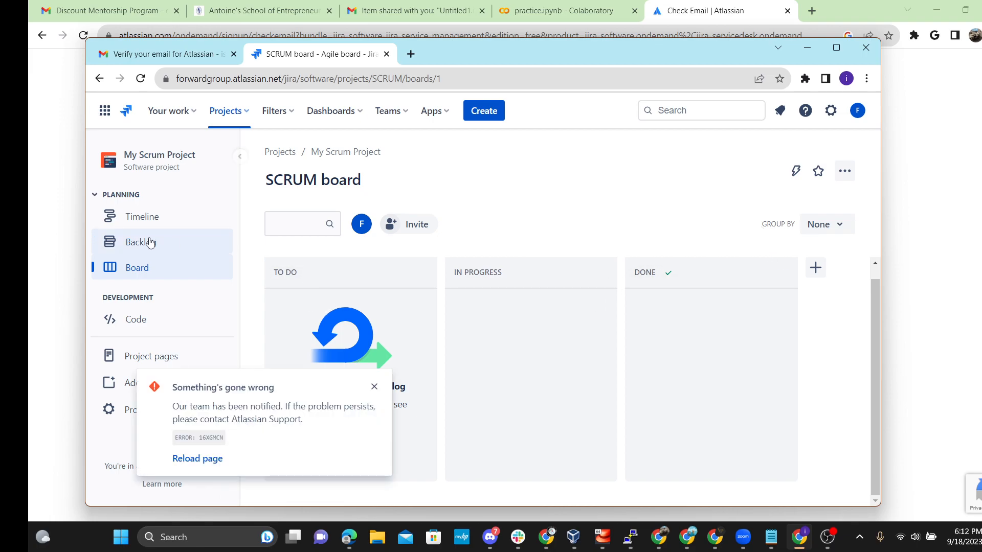
pyautogui.click(154, 268)
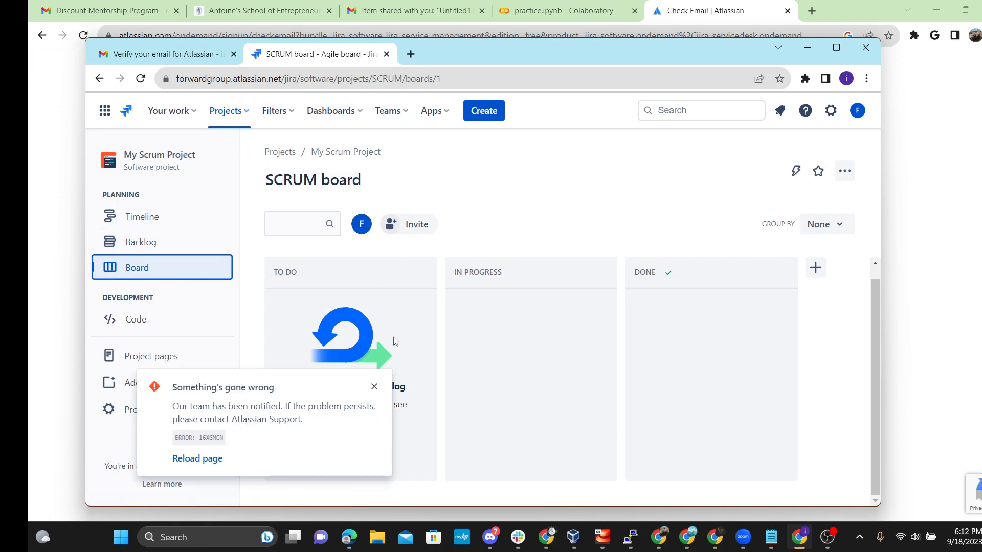
pyautogui.click(384, 314)
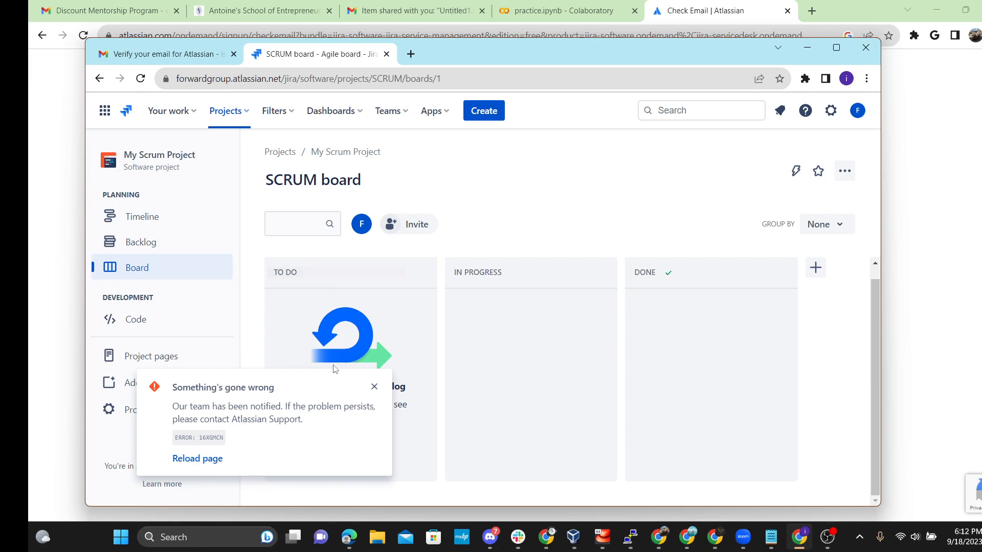
pyautogui.click(202, 460)
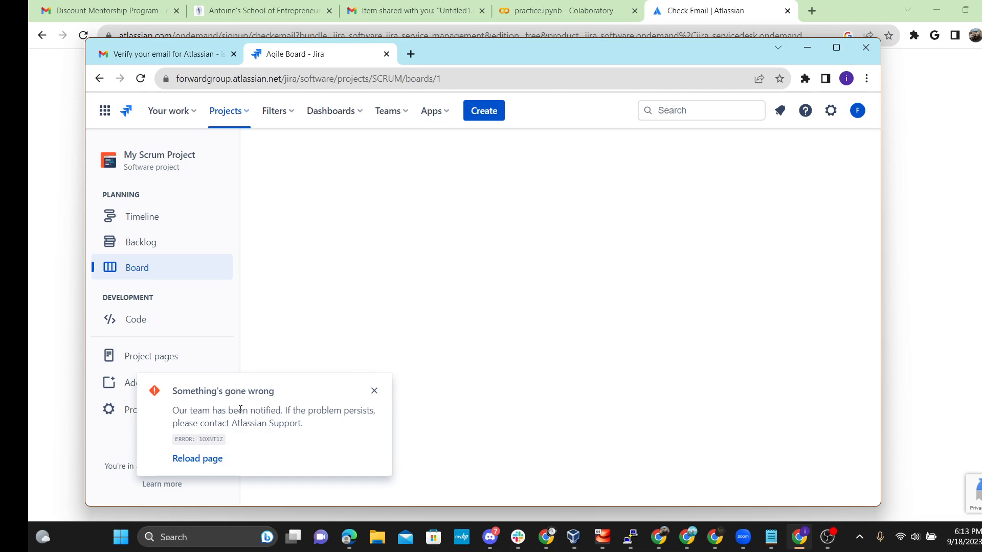
pyautogui.click(142, 78)
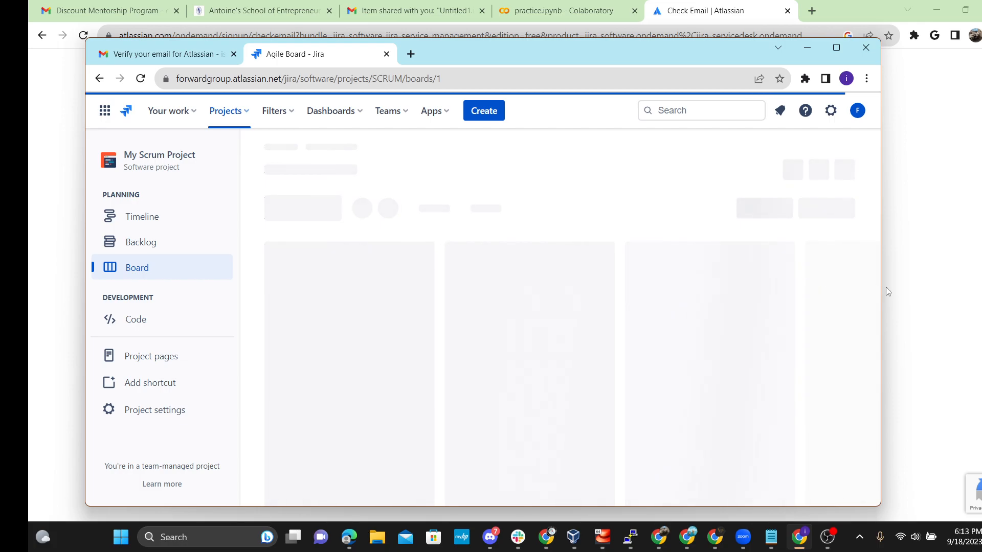
pyautogui.moveTo(881, 287); pyautogui.dragTo(939, 289)
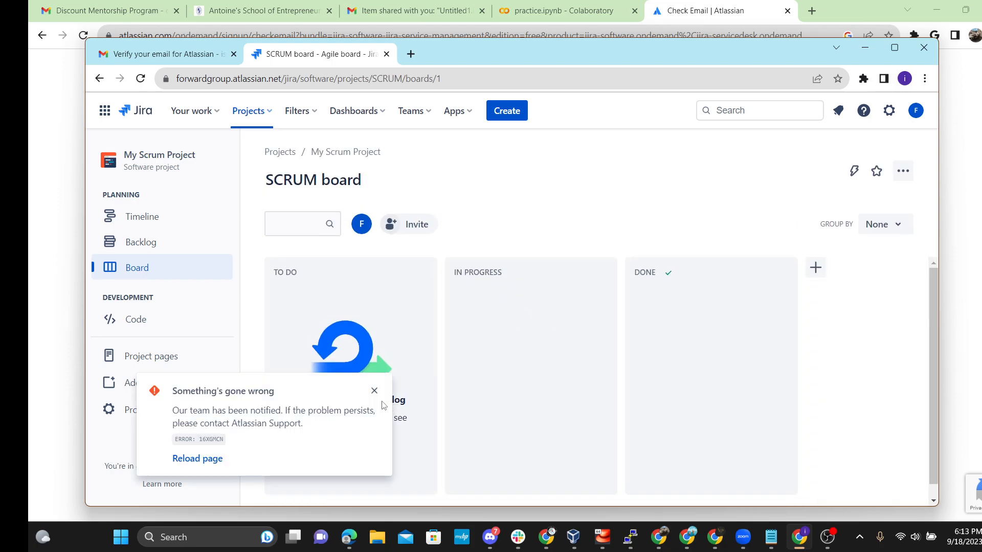
pyautogui.click(375, 392)
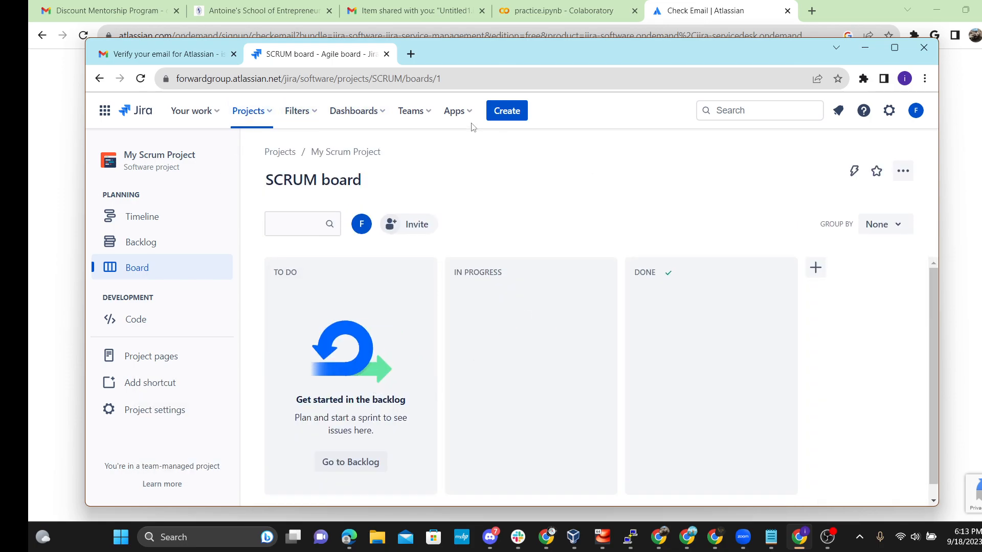
pyautogui.scroll(-1, 716, 322)
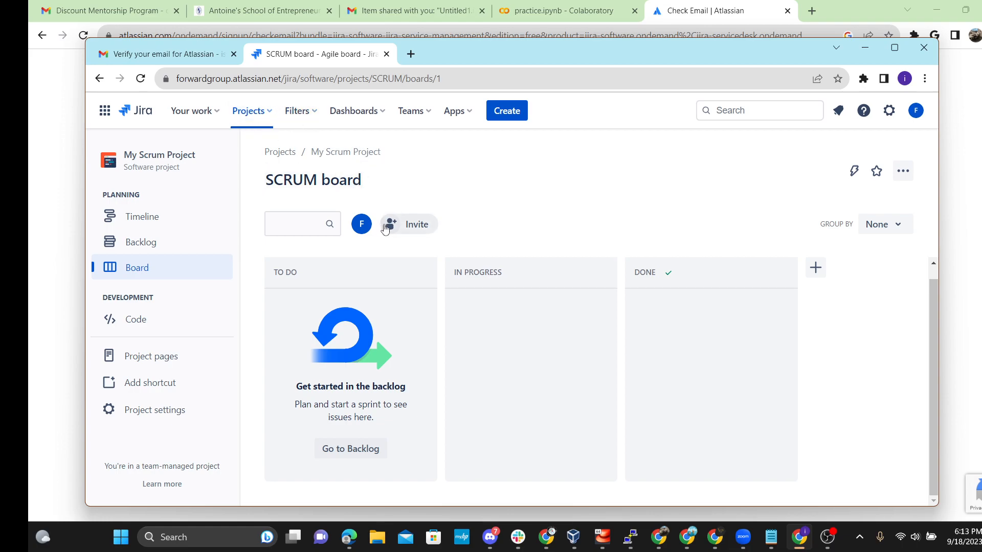
# Choose Confluence from the products recommended for the team and start trying it on this site
pyautogui.click(106, 111)
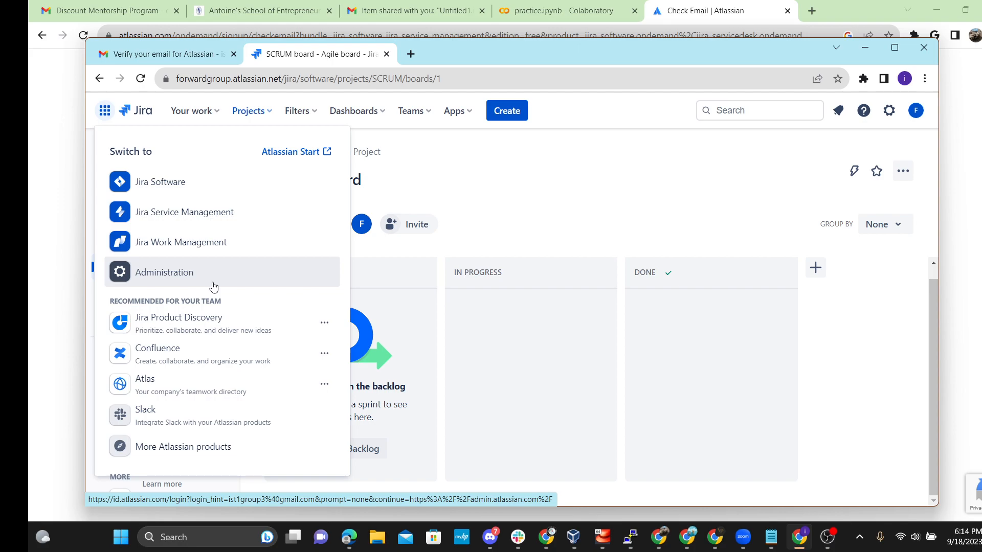
pyautogui.rightClick(194, 354)
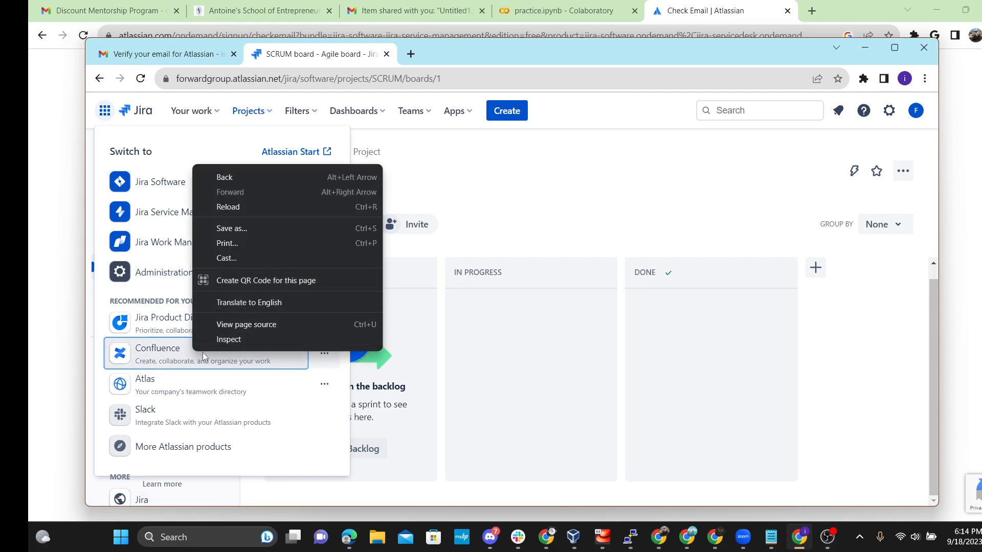
pyautogui.press('Escape')
pyautogui.click(201, 356)
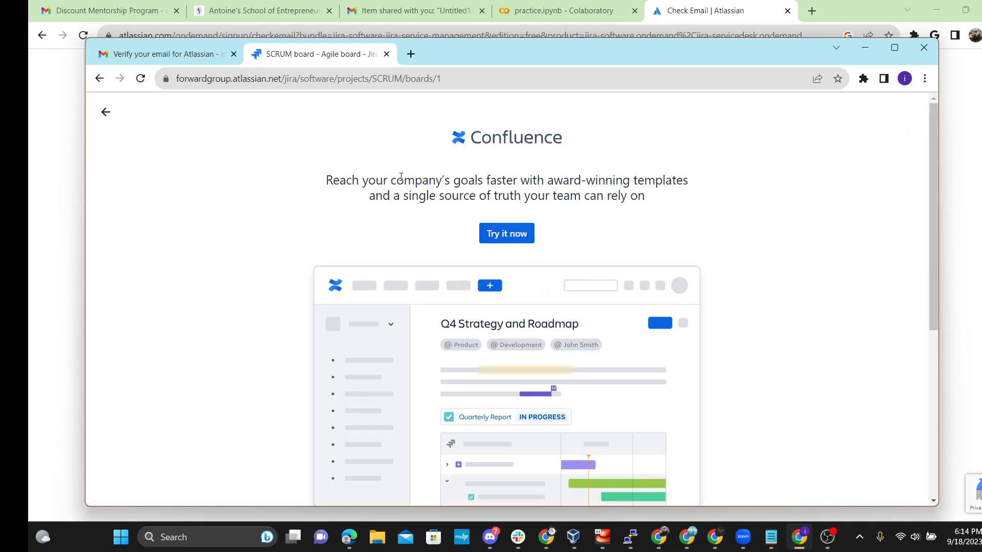
pyautogui.click(506, 234)
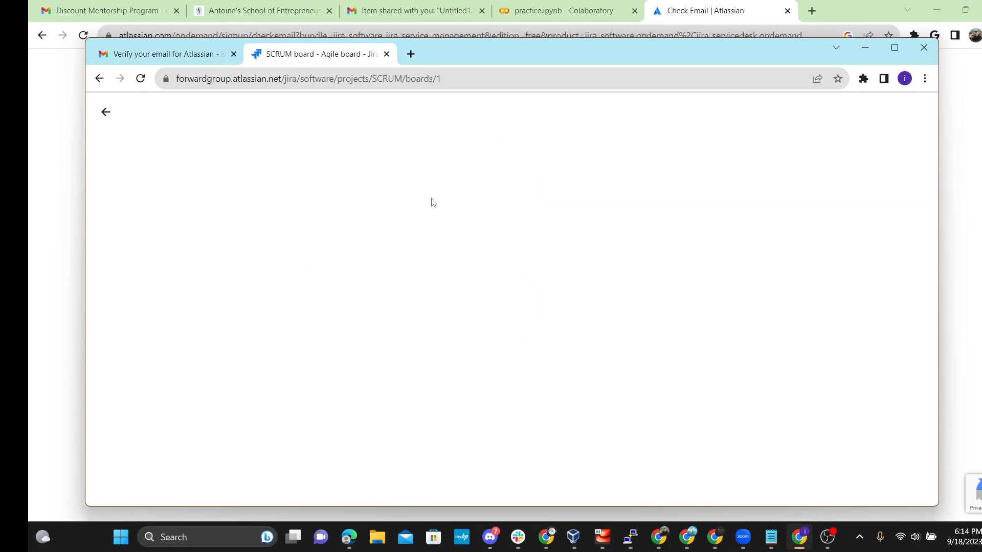
pyautogui.click(410, 331)
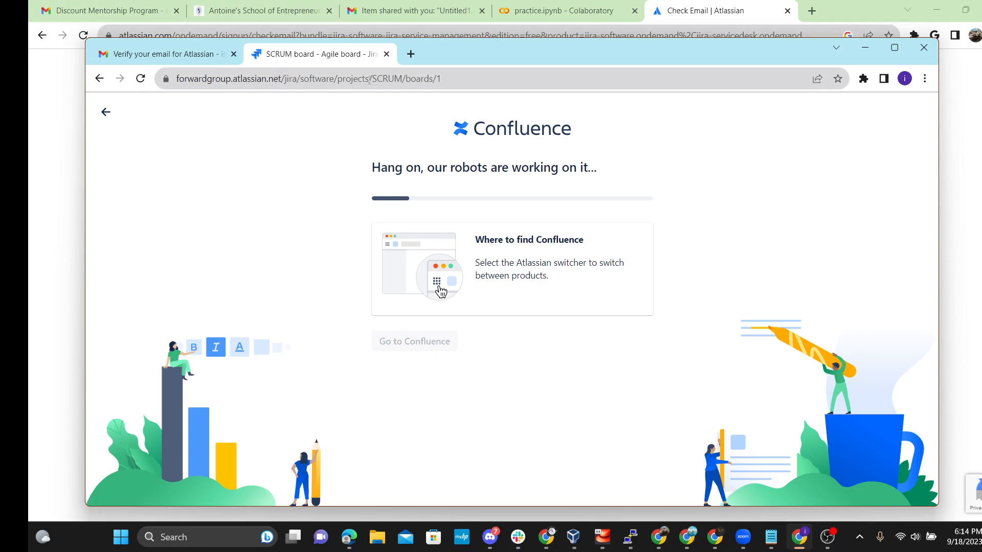
# Copy the site address up to /jira/software/projects and open it in a new browser tab
pyautogui.moveTo(367, 79); pyautogui.dragTo(338, 80)
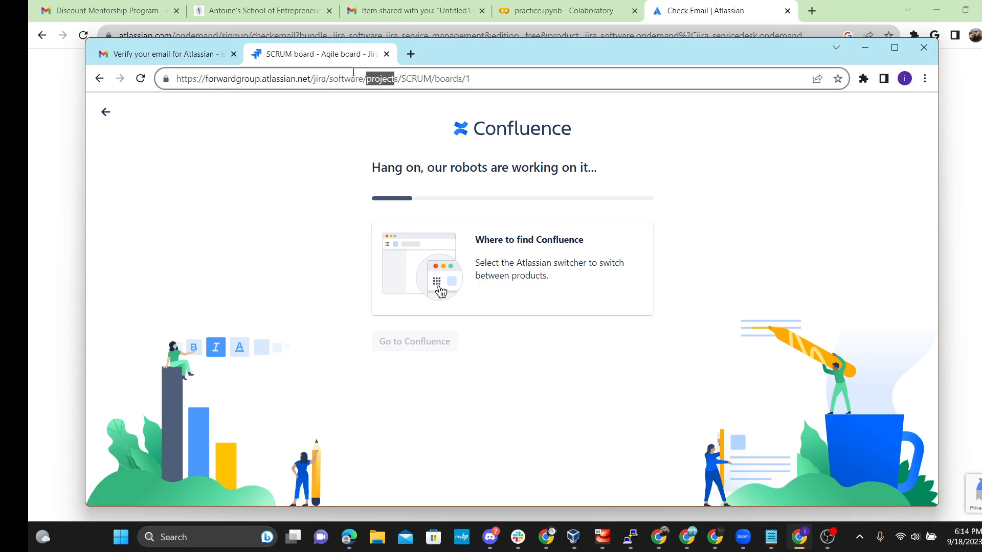
pyautogui.click(395, 78)
pyautogui.moveTo(397, 74); pyautogui.dragTo(176, 73)
pyautogui.rightClick(198, 85)
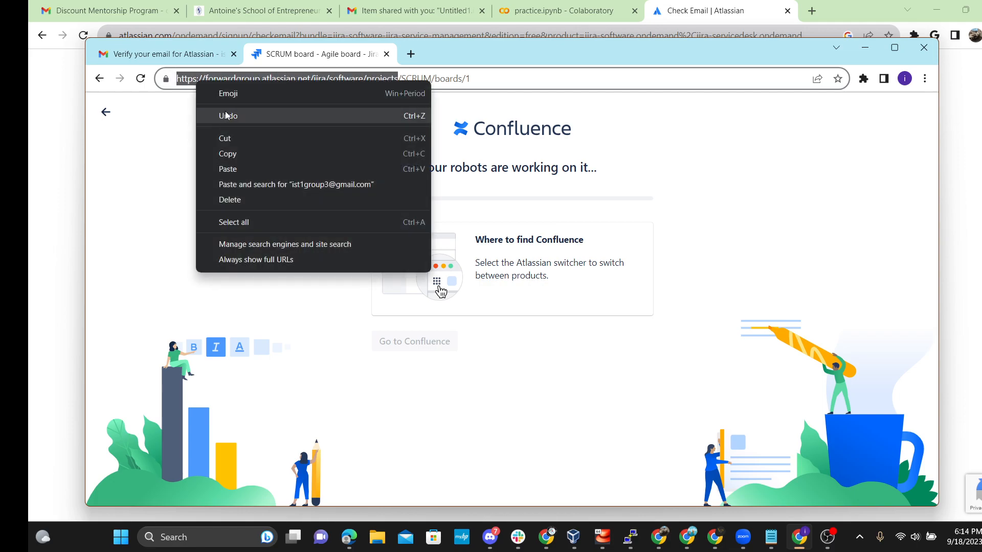
pyautogui.click(228, 154)
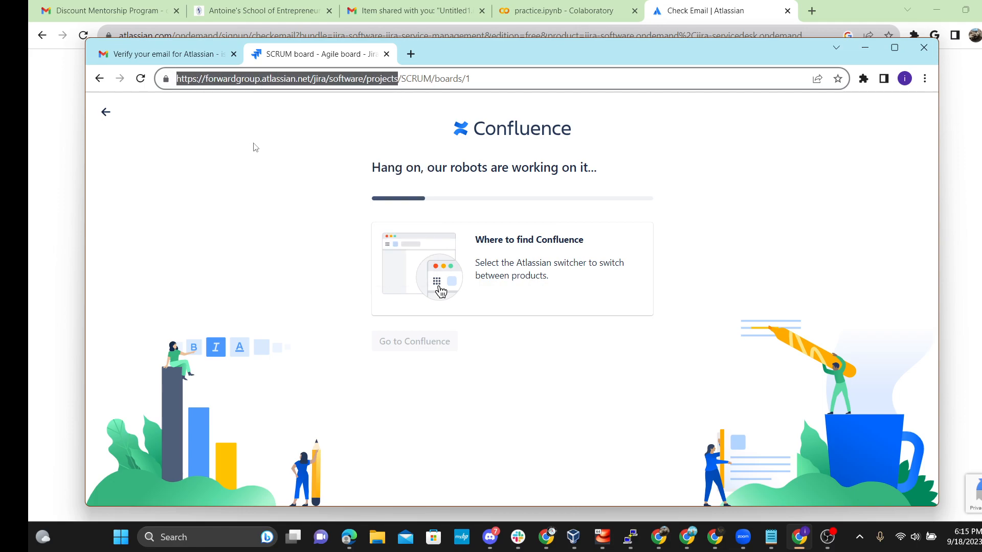
pyautogui.click(411, 54)
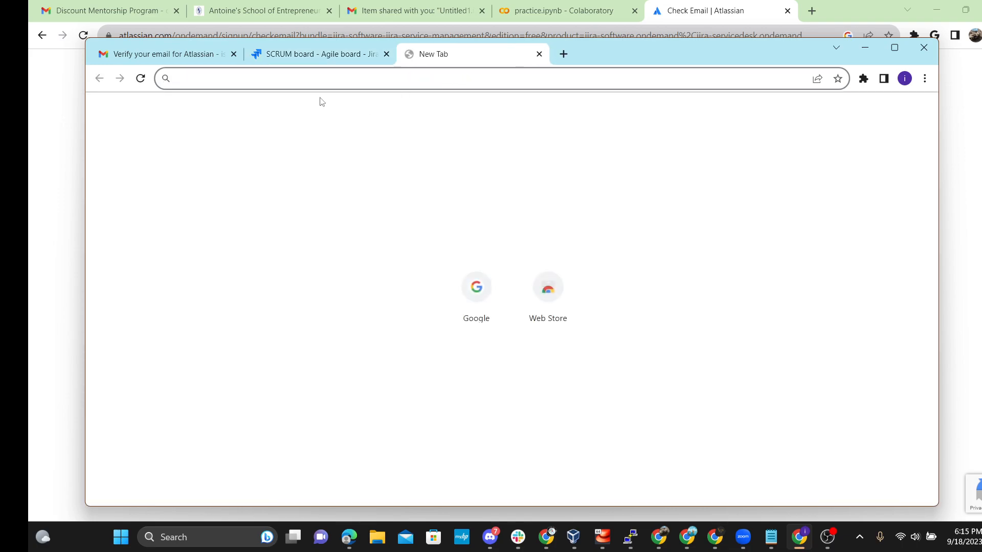
pyautogui.hotkey('ctrl', 'v')
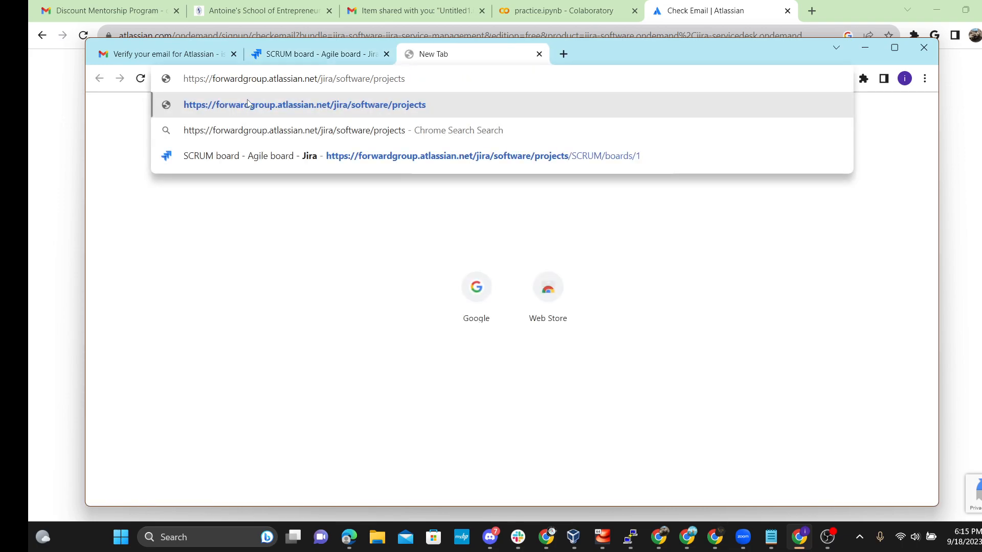
pyautogui.click(258, 106)
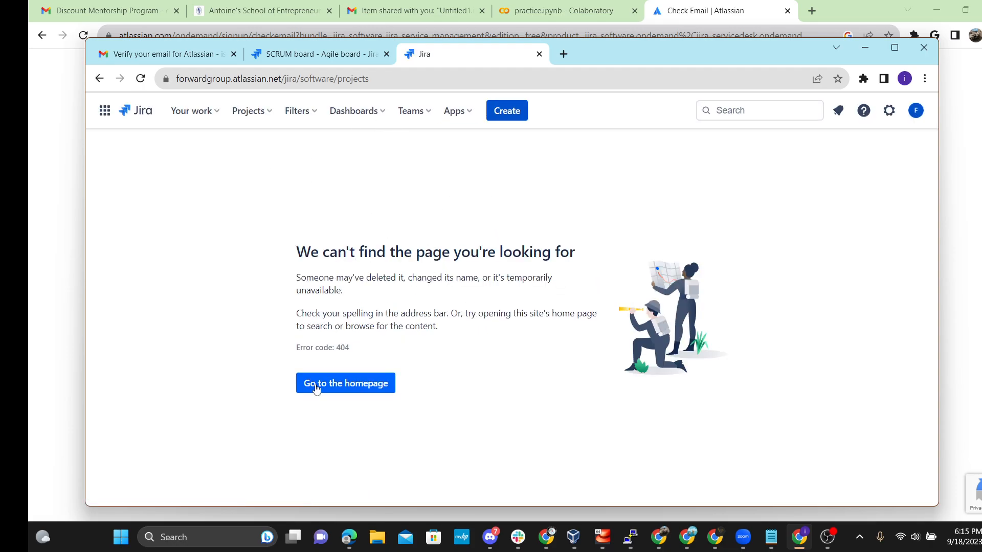
# Go to the Jira homepage and open My Scrum Project from the recent projects
pyautogui.click(347, 384)
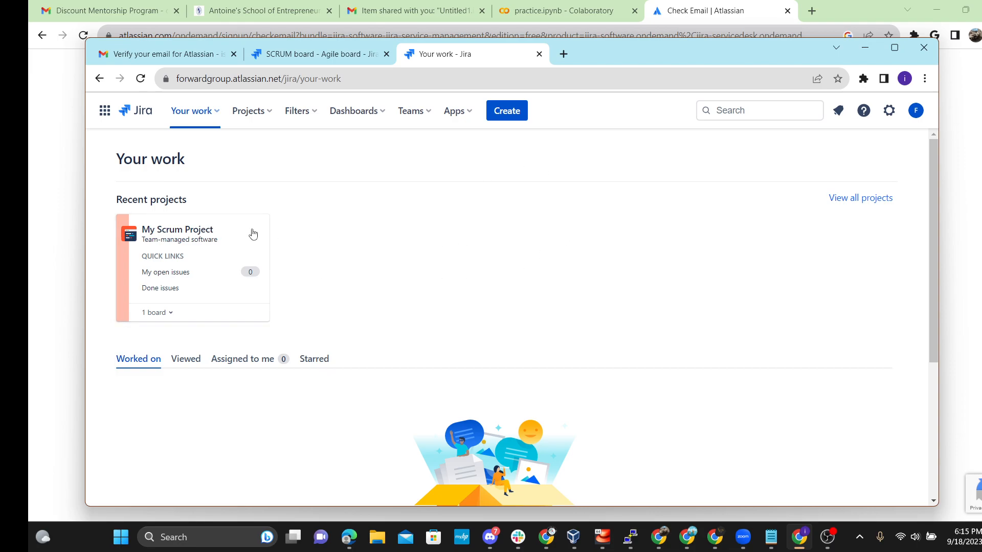
pyautogui.click(235, 235)
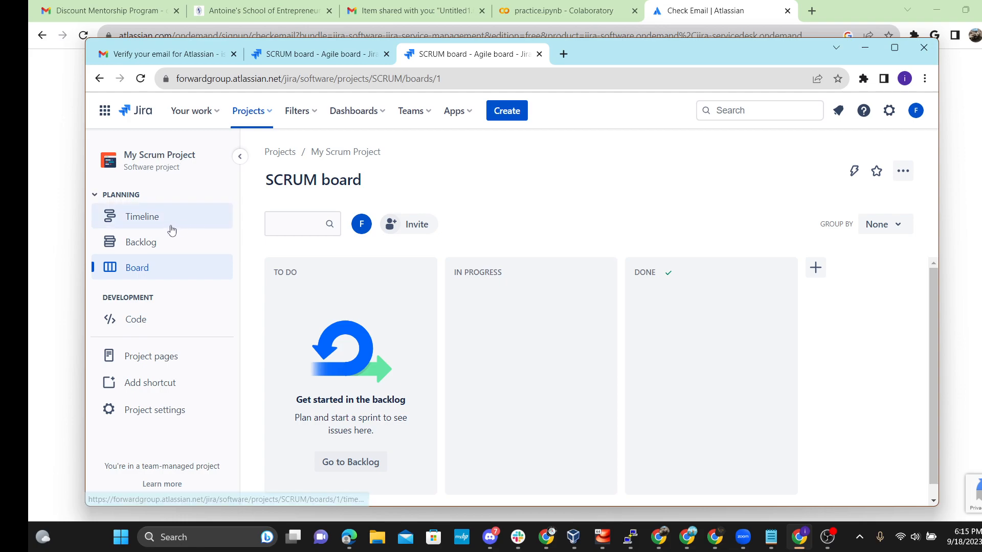
pyautogui.rightClick(192, 155)
pyautogui.click(486, 177)
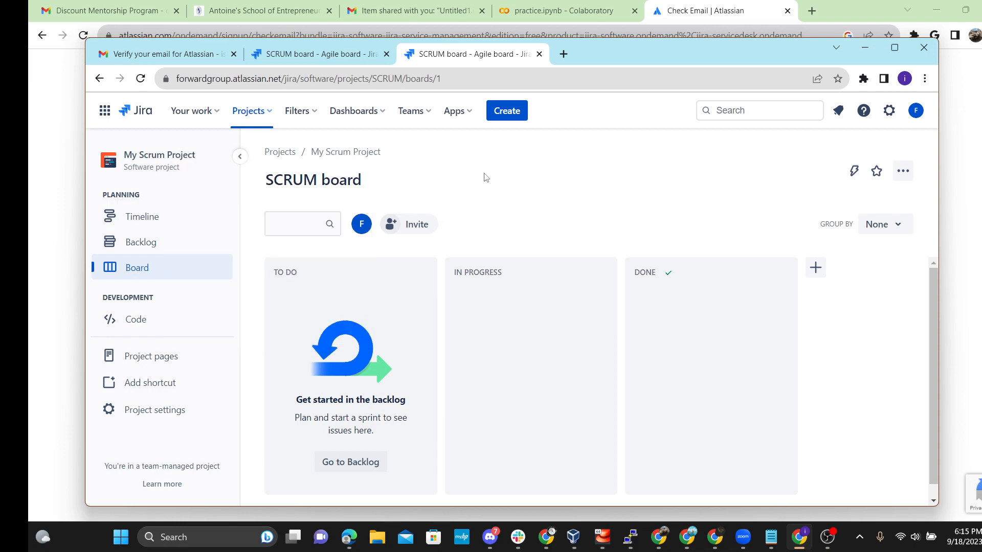
# Examine the assigned, recent, boards and queues lists under Your work
pyautogui.click(211, 118)
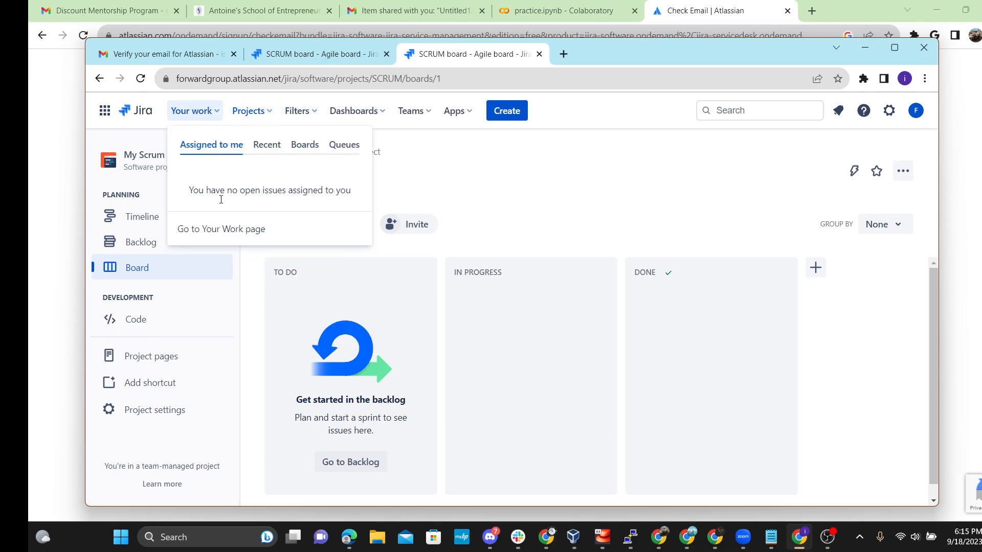
pyautogui.click(266, 149)
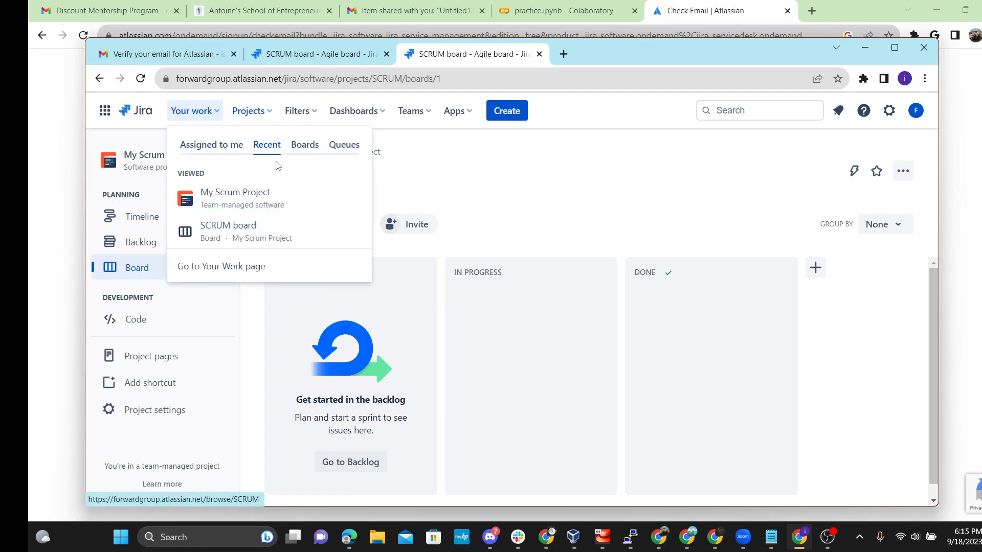
pyautogui.click(301, 149)
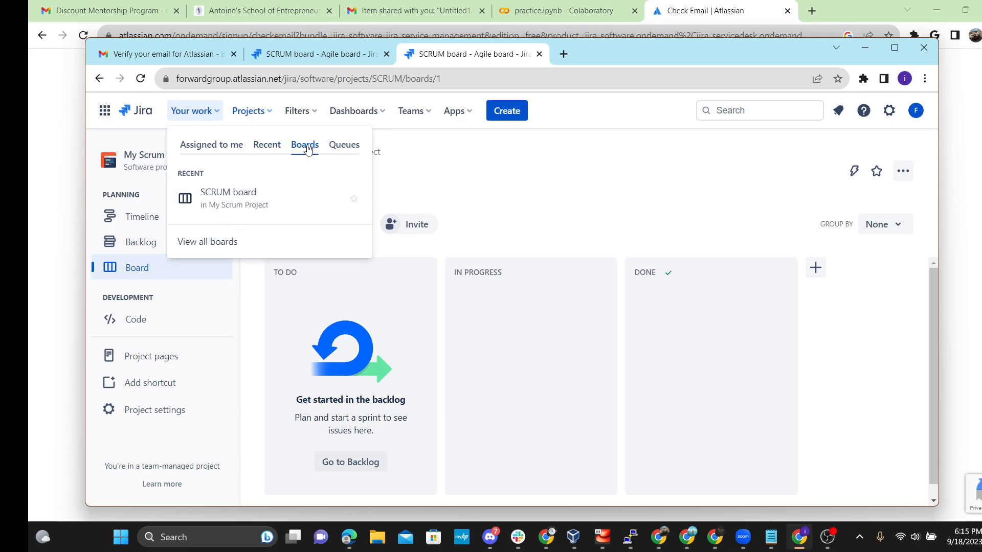
pyautogui.click(355, 149)
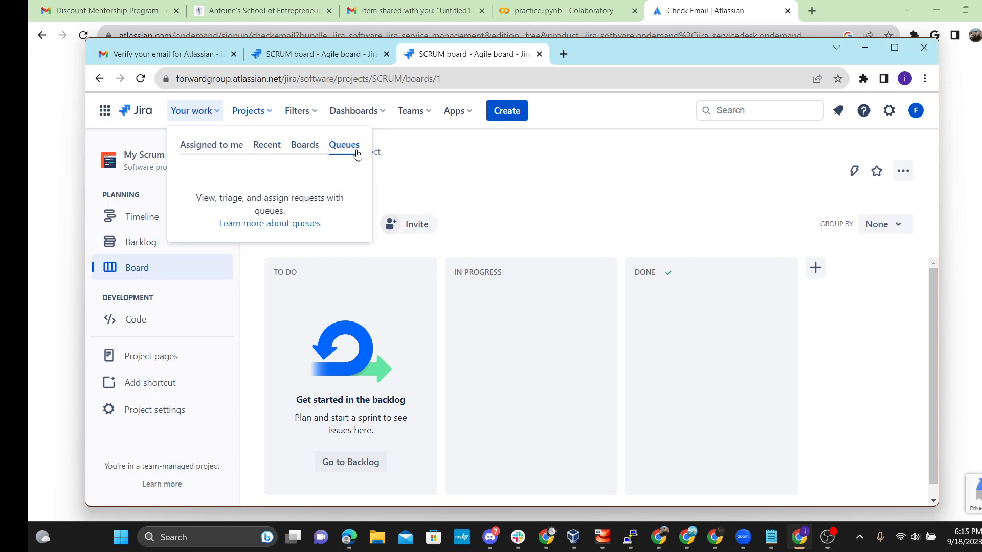
pyautogui.click(481, 164)
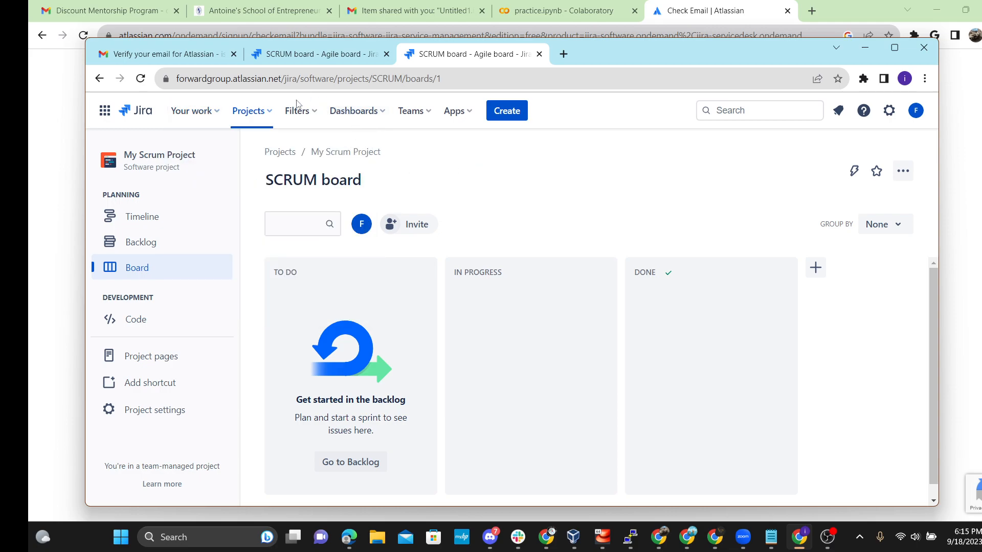
# Look through the options offered for Filters, Dashboards, Teams and Apps
pyautogui.click(306, 117)
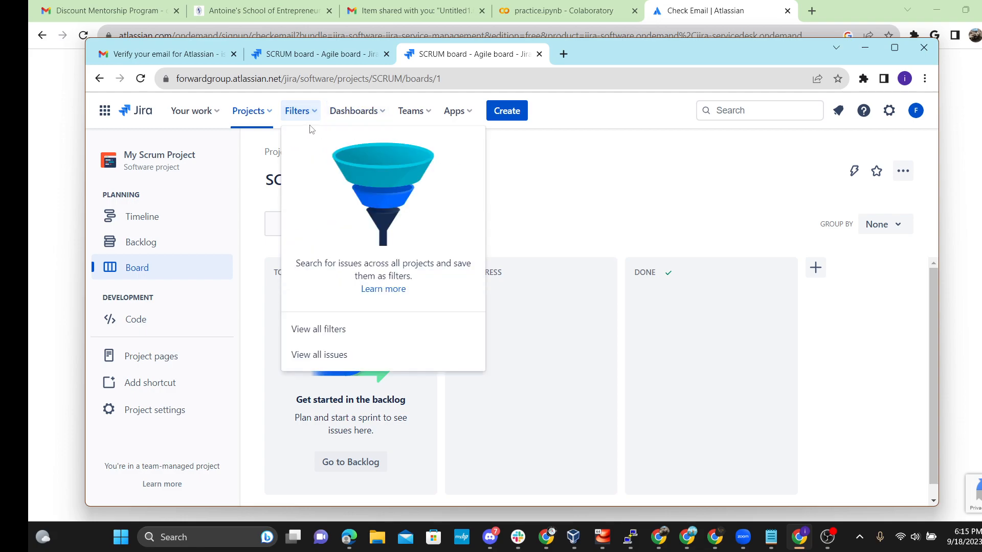
pyautogui.click(512, 185)
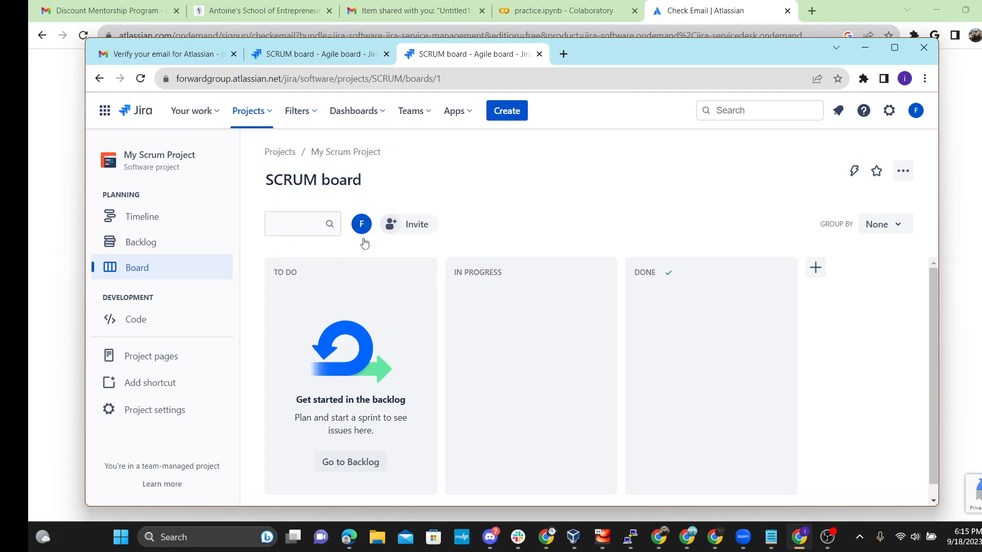
pyautogui.click(353, 110)
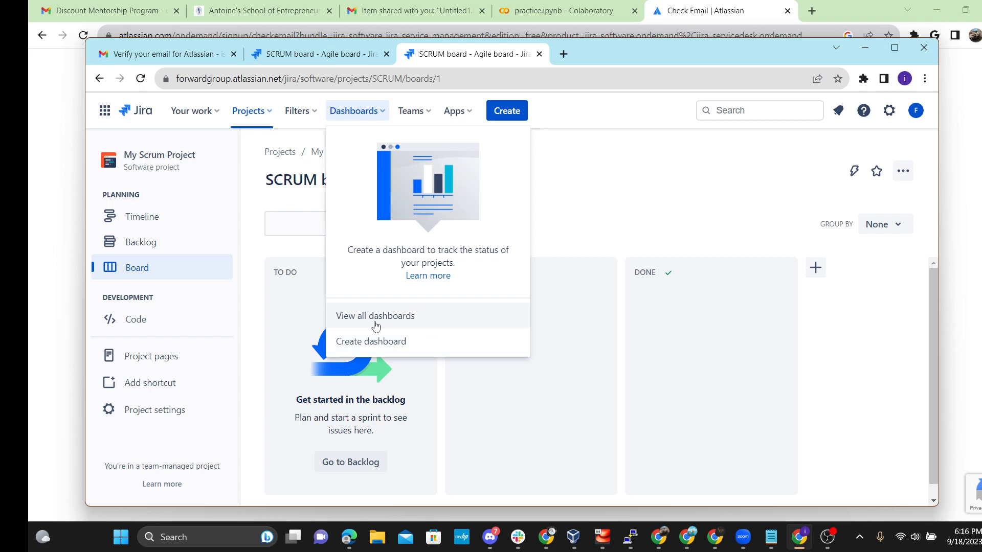
pyautogui.click(567, 214)
pyautogui.click(412, 113)
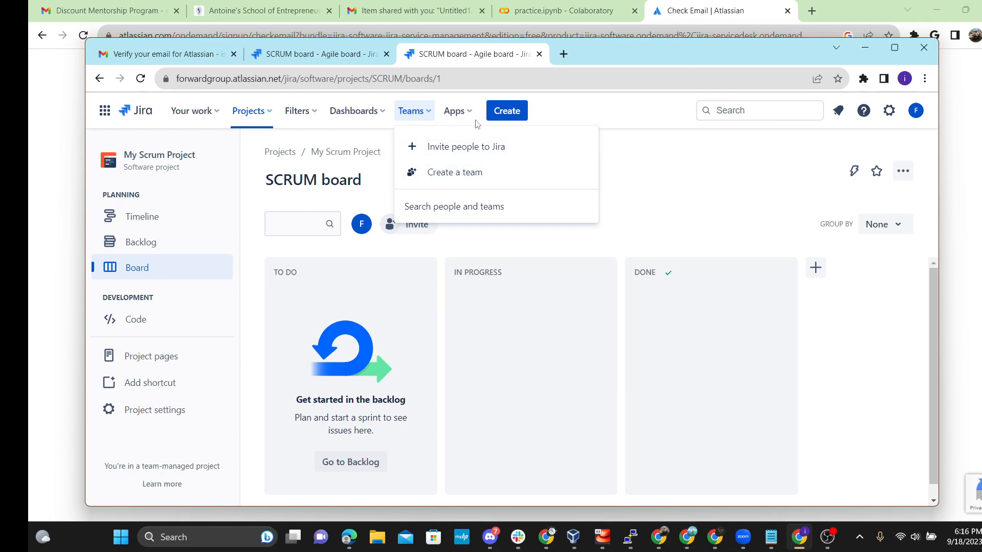
pyautogui.click(452, 111)
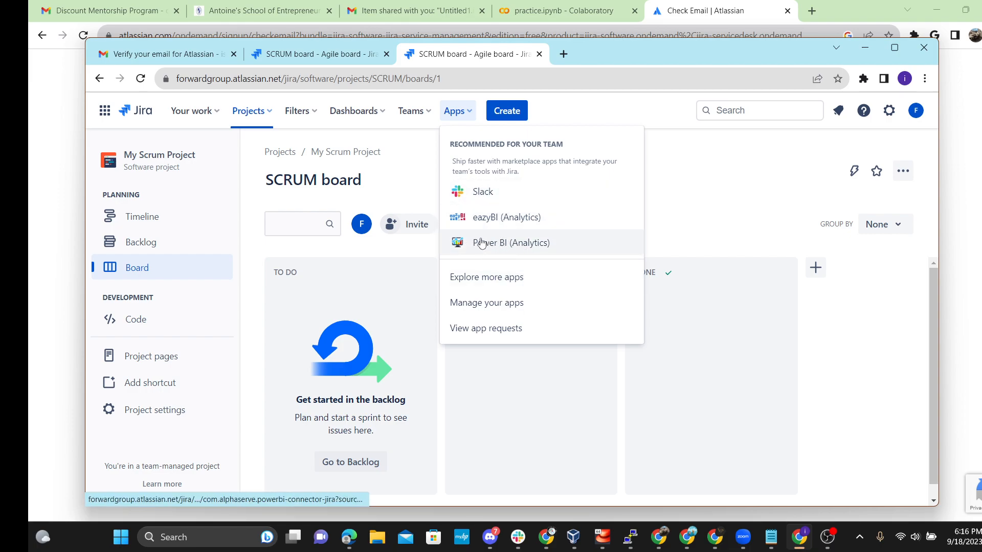
pyautogui.click(716, 232)
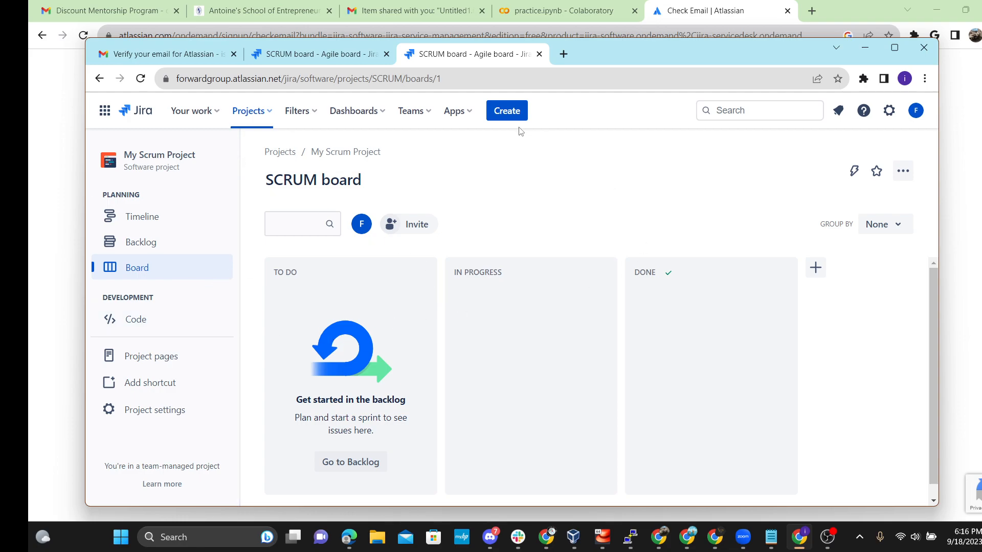
# Start a new story in My Scrum Project, dismiss the multitasking tip and look through the form's fields
pyautogui.click(508, 114)
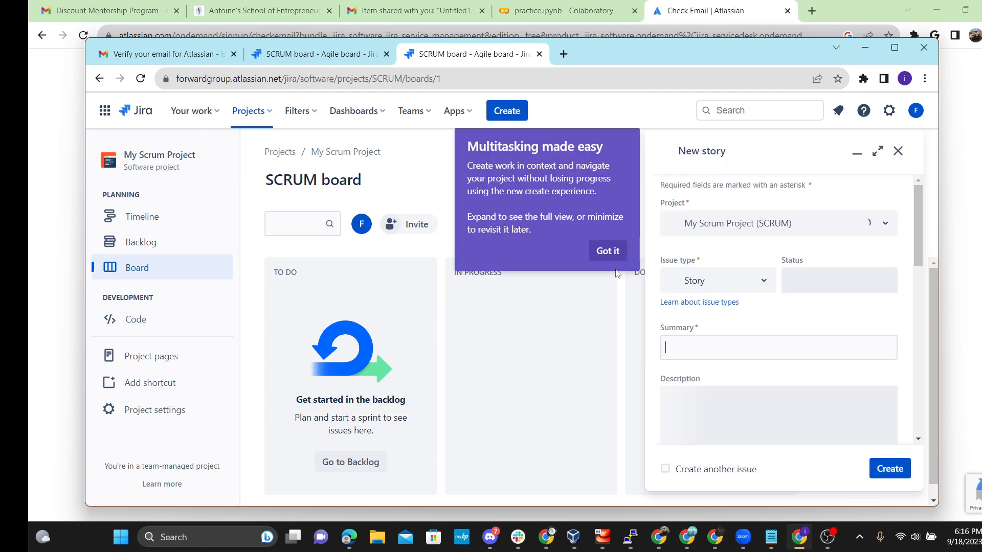
pyautogui.click(611, 252)
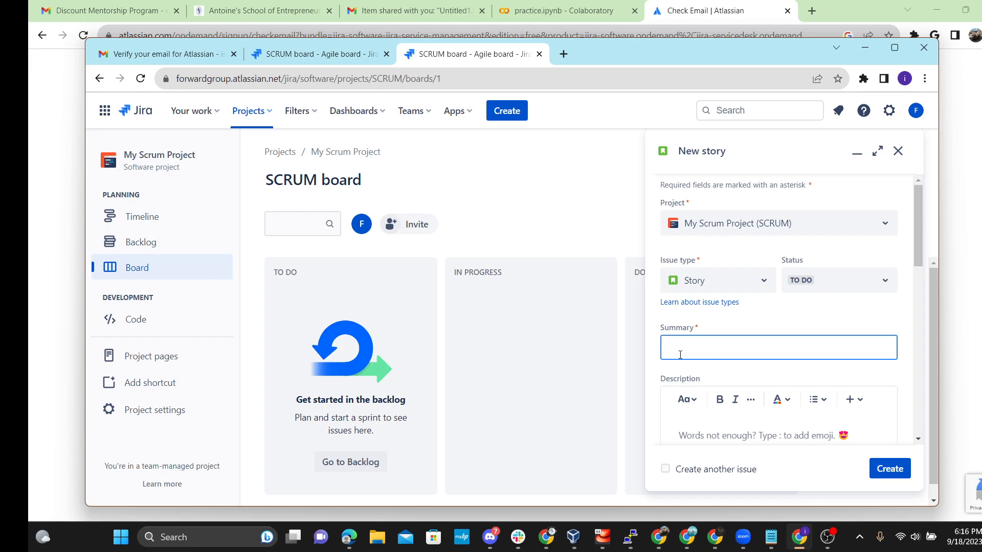
pyautogui.scroll(-3, 758, 355)
pyautogui.scroll(-1, 757, 359)
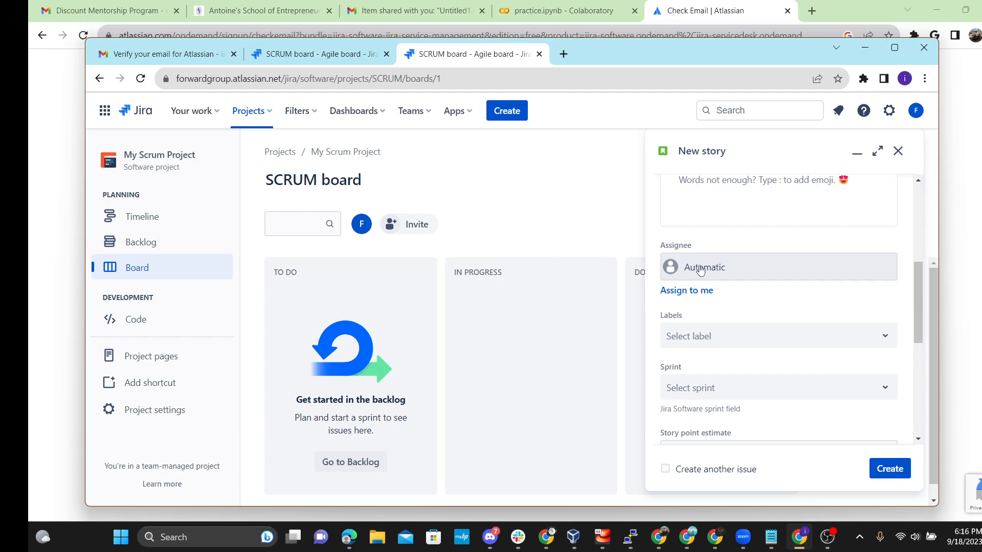
pyautogui.scroll(-3, 695, 271)
pyautogui.scroll(3, 715, 278)
pyautogui.scroll(-3, 718, 280)
pyautogui.scroll(8, 721, 286)
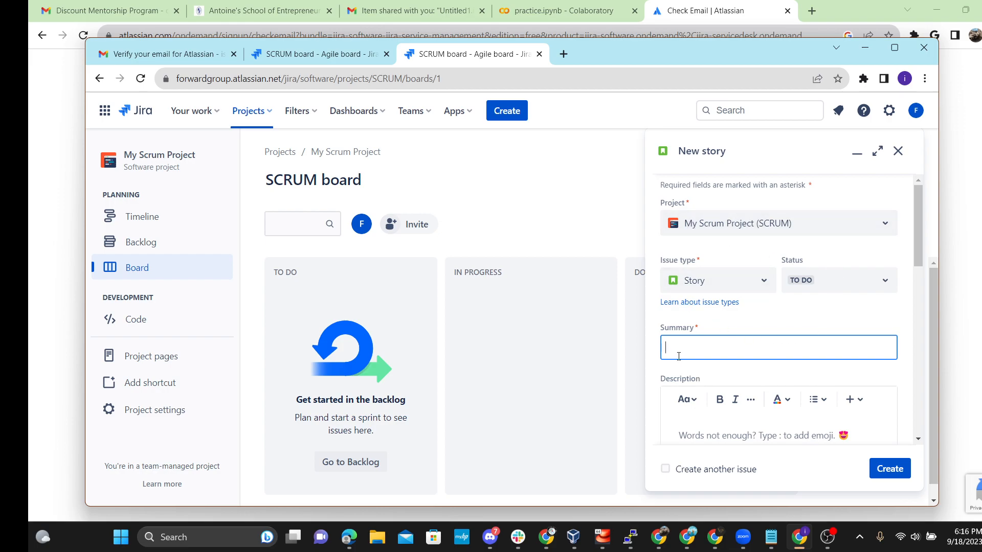
# Try to enter "Forward Project" as the project of the new story
pyautogui.click(878, 226)
pyautogui.click(812, 221)
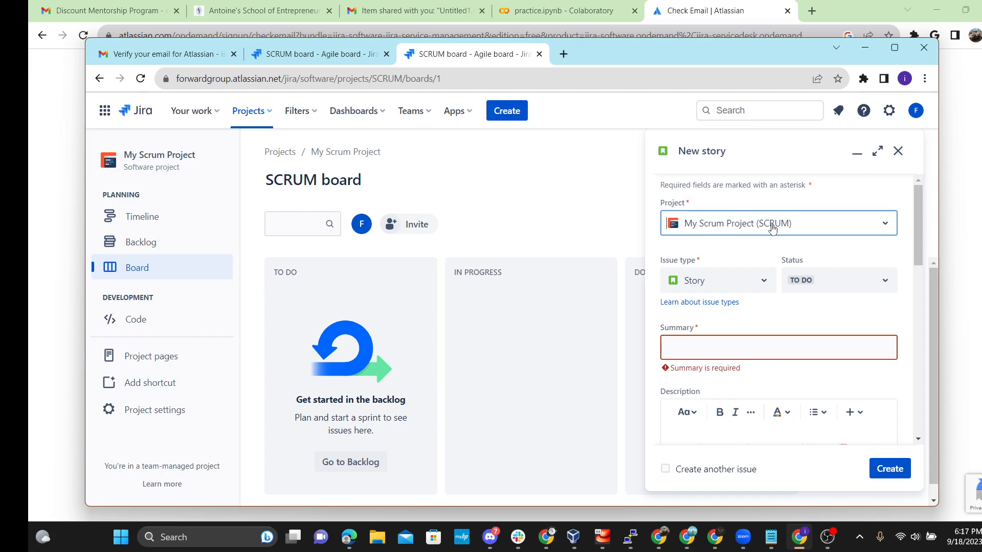
pyautogui.write('Forward Projedct')
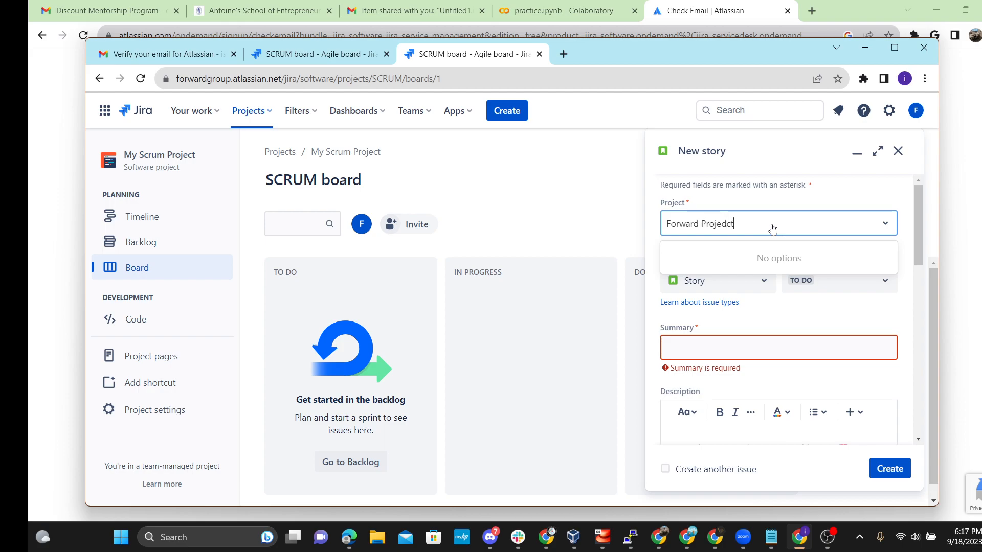
pyautogui.press('BackSpace')
pyautogui.press('BackSpace')
pyautogui.write('ct')
pyautogui.click(881, 321)
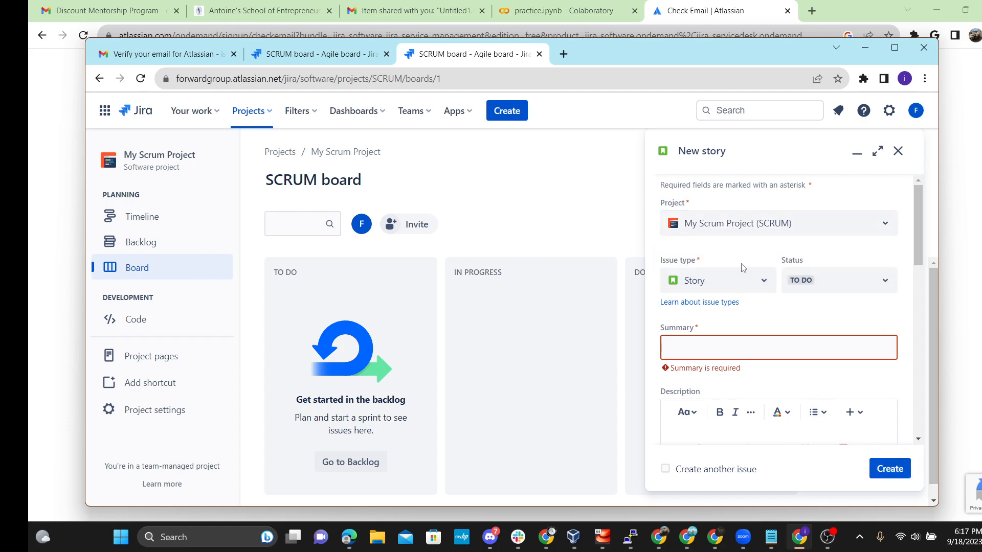
pyautogui.click(734, 228)
pyautogui.click(833, 231)
pyautogui.click(832, 230)
# Give the new story the summary "work item 1" and view the available status options
pyautogui.click(830, 344)
pyautogui.click(694, 343)
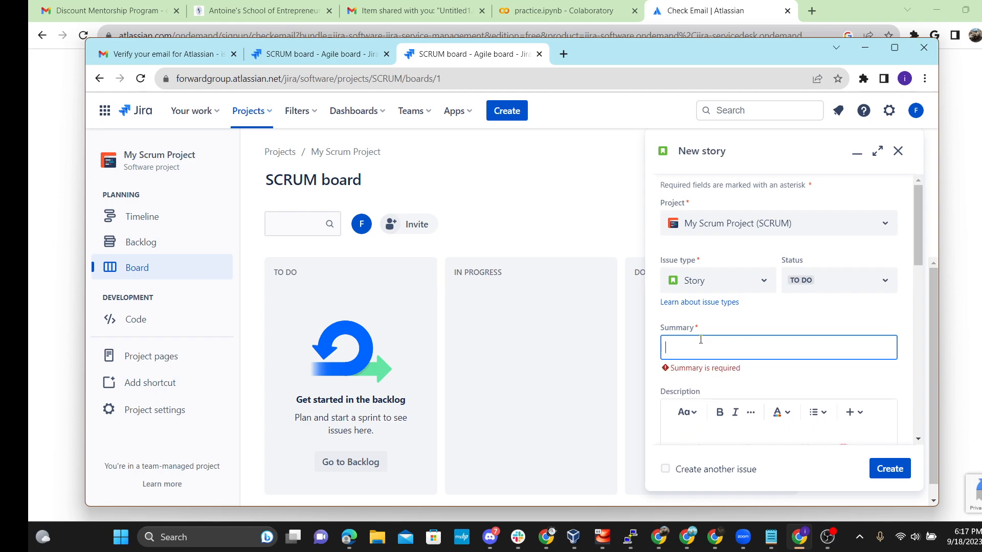
pyautogui.write('Worl')
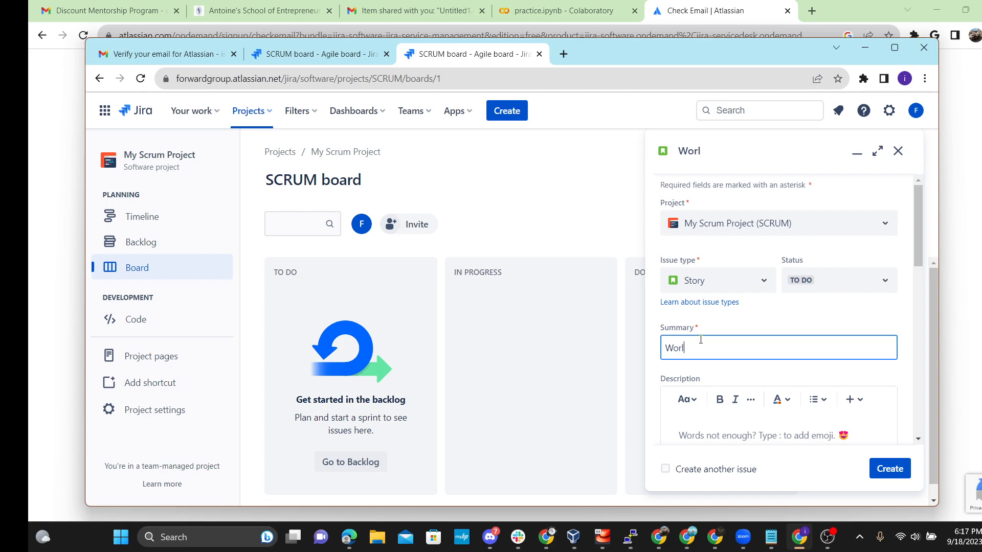
pyautogui.press('BackSpace')
pyautogui.press('BackSpace')
pyautogui.press('BackSpace')
pyautogui.write('work item')
pyautogui.click(835, 289)
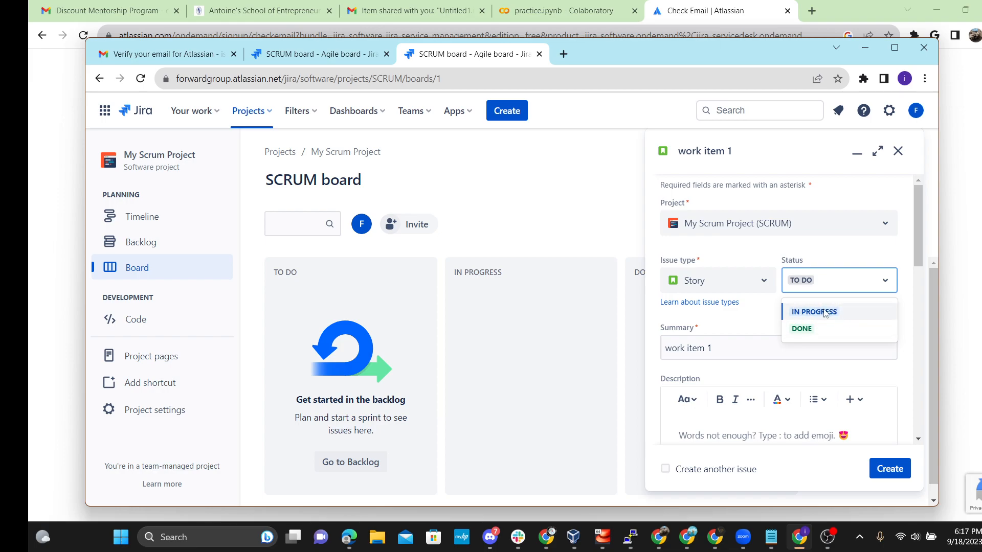
pyautogui.click(767, 314)
# Enter "New Jira Platform" as the story's description
pyautogui.scroll(-4, 708, 374)
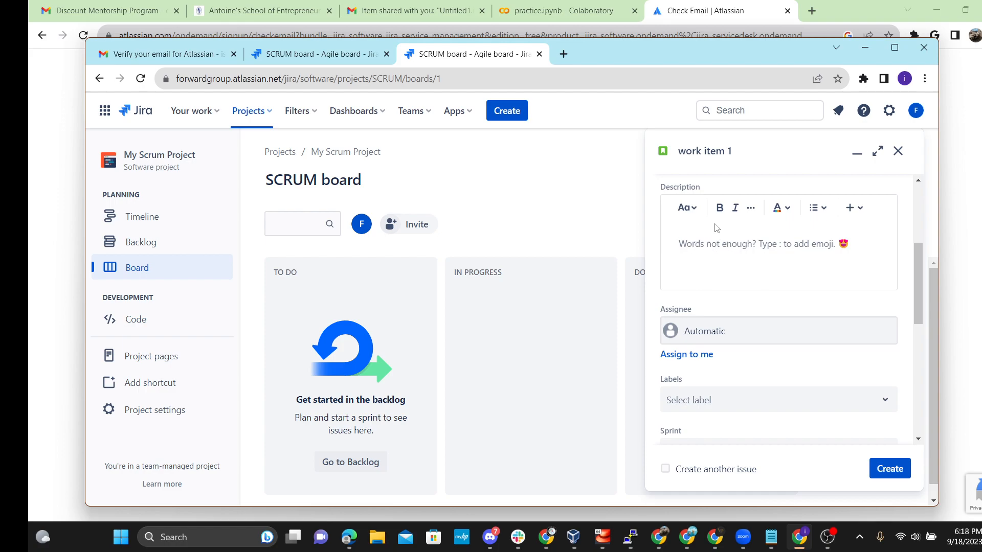
pyautogui.write('T')
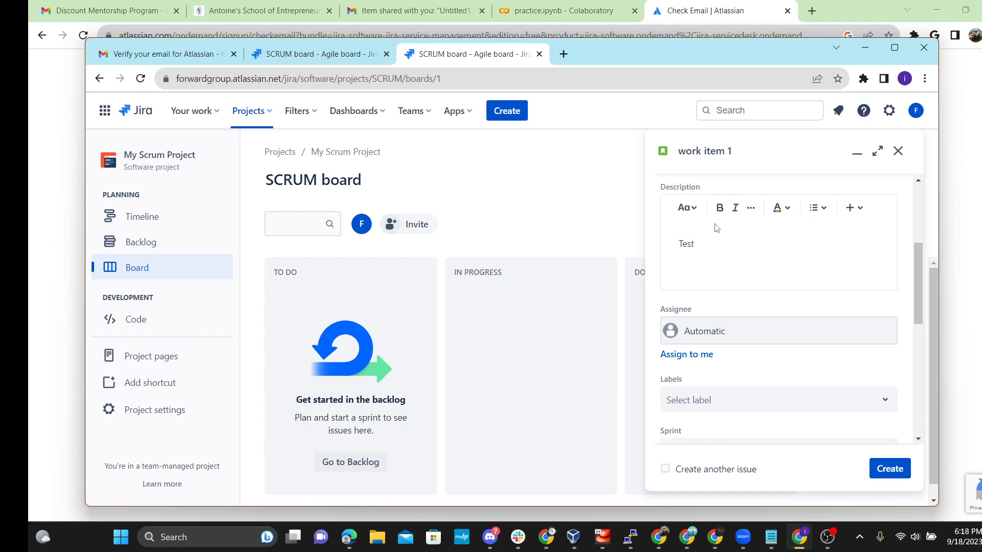
pyautogui.press('BackSpace')
pyautogui.write('New Jira Platform')
# Examine the assignee, label and sprint choices available for the story
pyautogui.scroll(-2, 725, 368)
pyautogui.scroll(1, 734, 269)
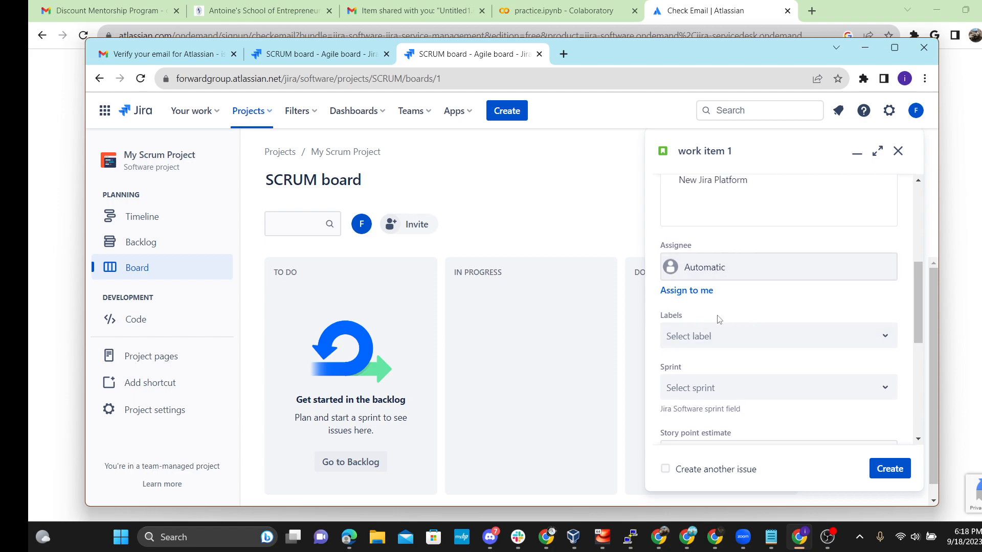
pyautogui.scroll(-1, 712, 333)
pyautogui.click(765, 279)
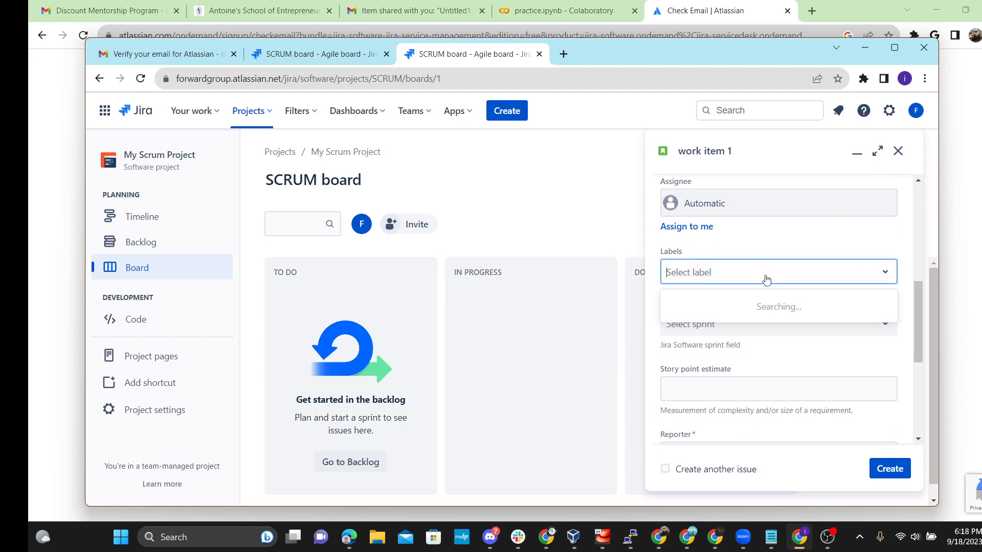
pyautogui.click(785, 246)
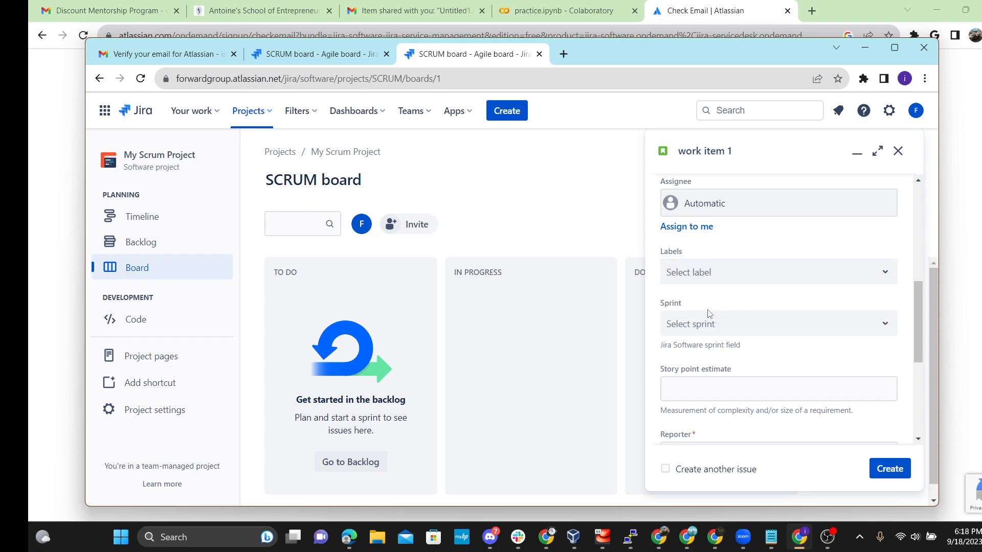
pyautogui.scroll(-1, 721, 330)
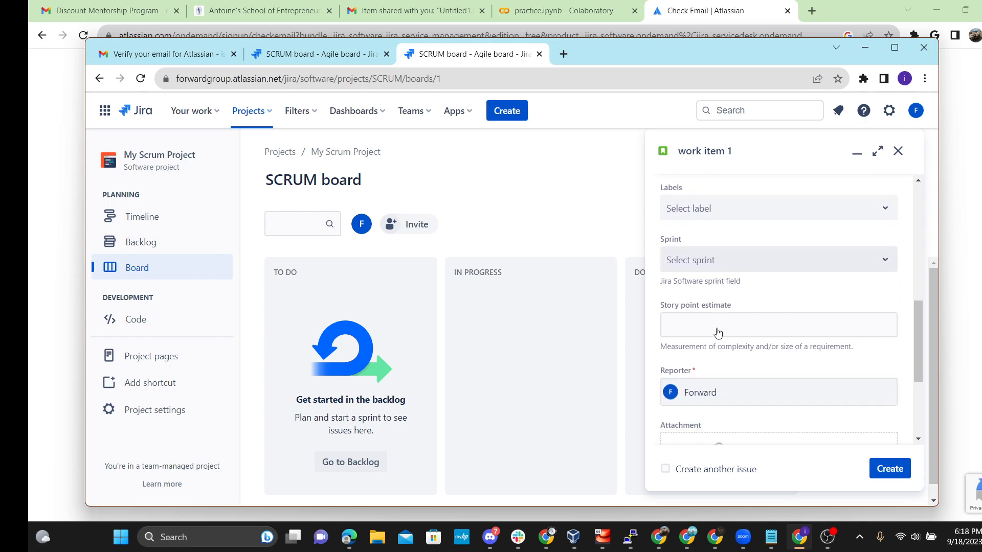
pyautogui.click(736, 265)
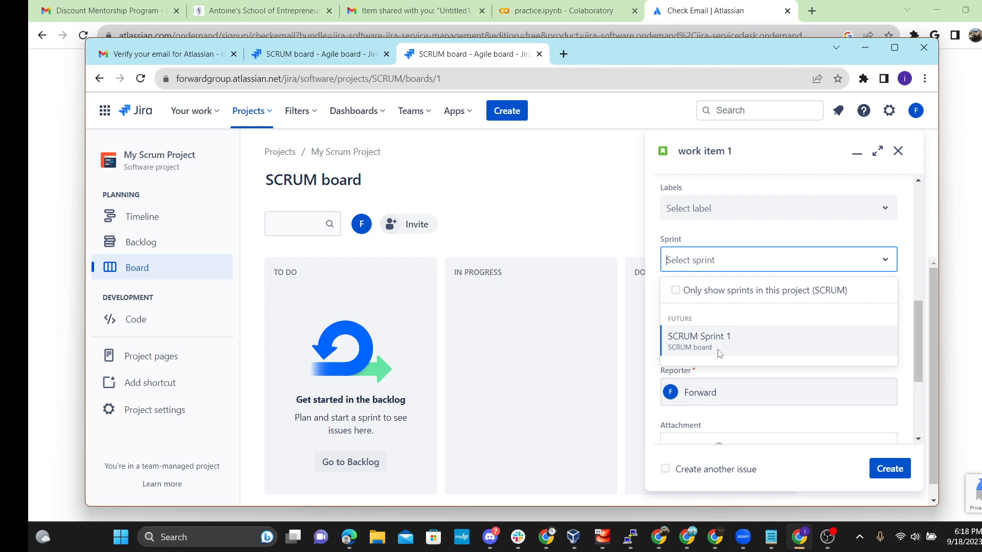
pyautogui.click(749, 250)
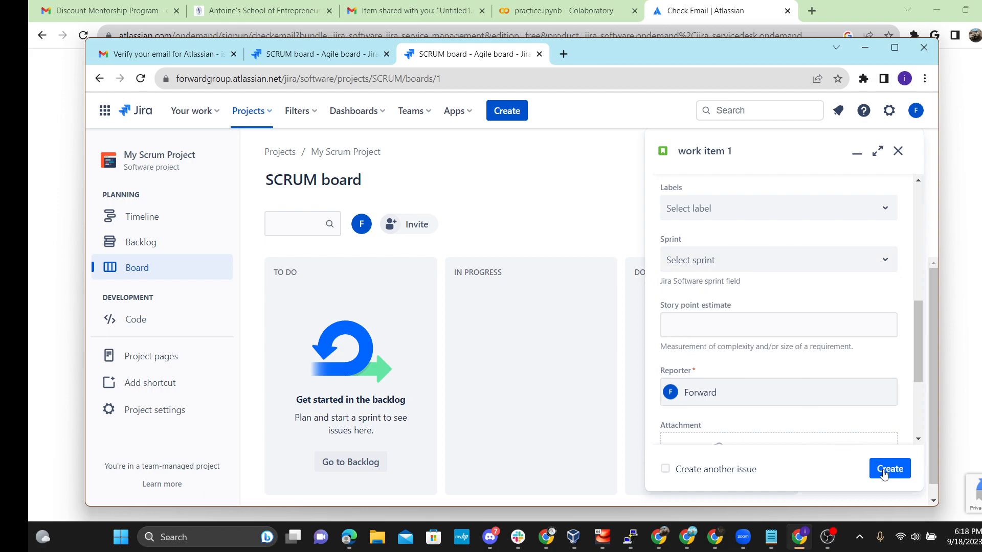
# Create the "work item 1" story from the filled-in form and dismiss the saved-changes notice
pyautogui.scroll(-3, 775, 432)
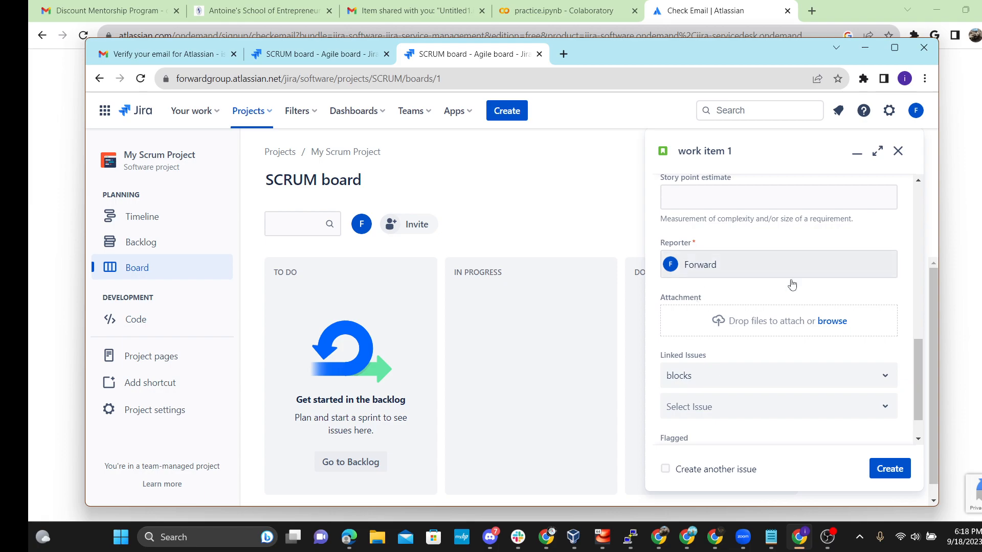
pyautogui.scroll(-1, 813, 429)
pyautogui.click(890, 469)
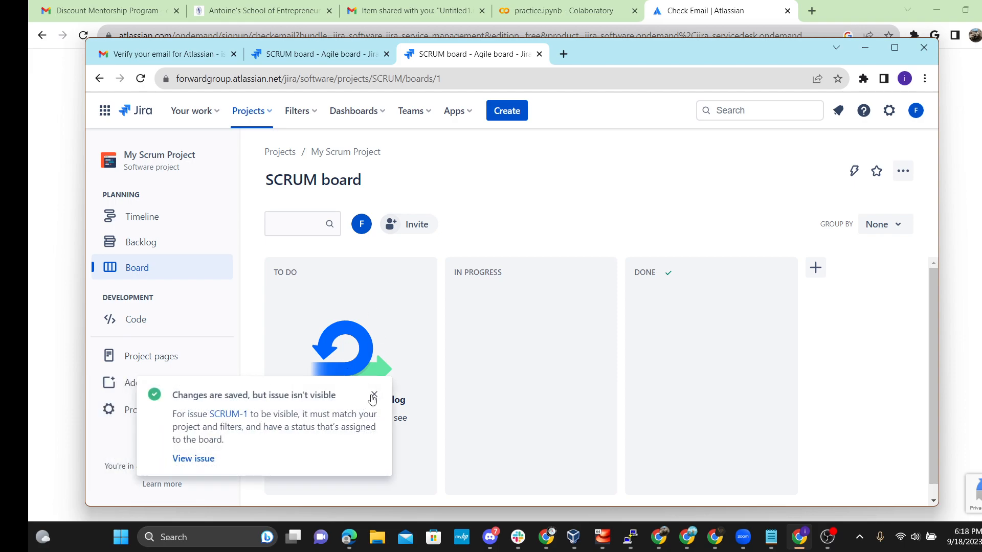
pyautogui.click(374, 394)
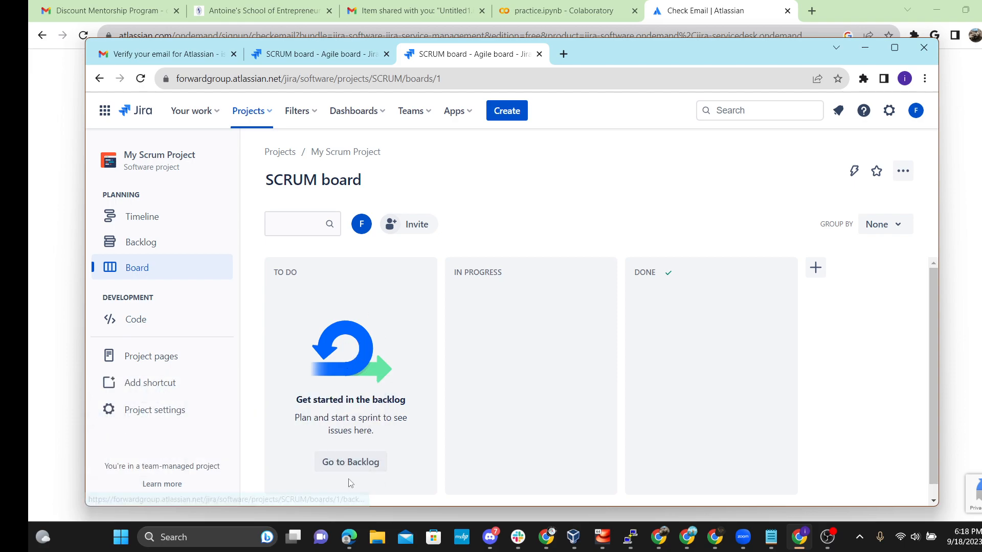
# Reload the board and open the project's backlog to check the sprint and the new story
pyautogui.click(140, 78)
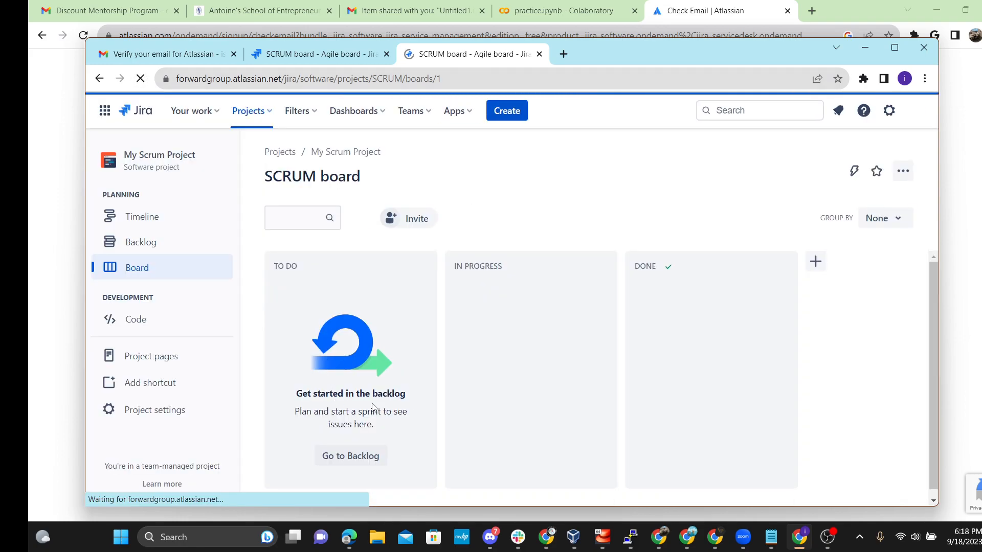
pyautogui.click(141, 244)
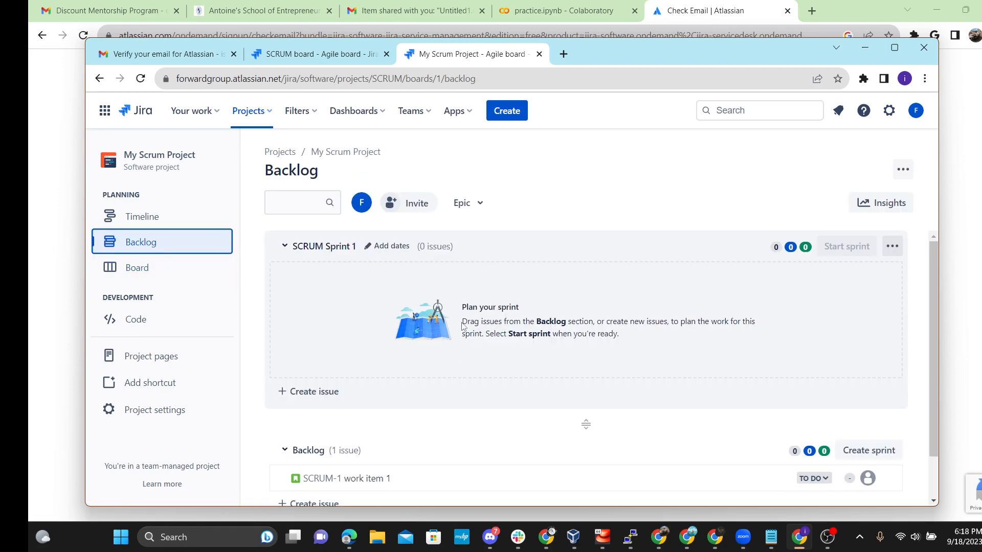
pyautogui.scroll(-1, 491, 361)
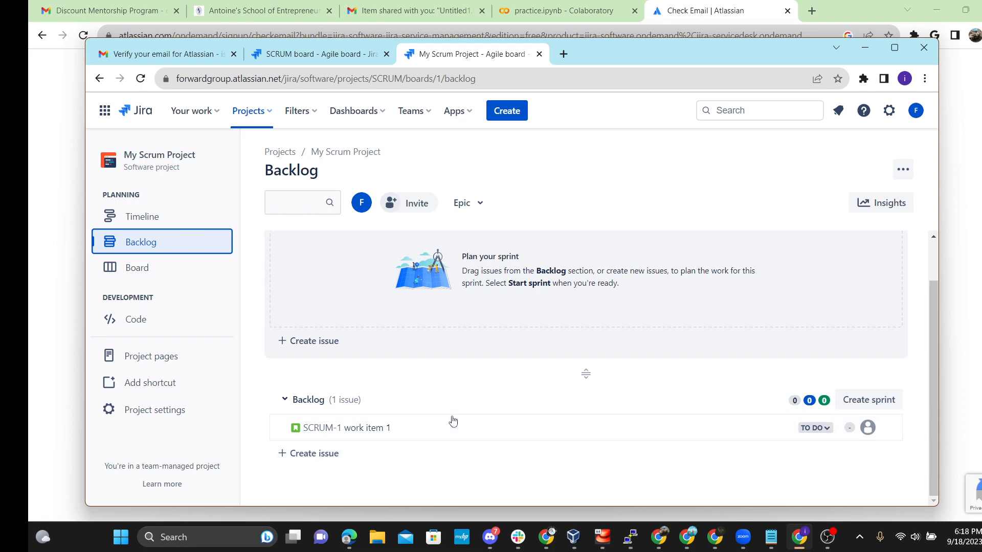
pyautogui.scroll(1, 537, 383)
pyautogui.scroll(1, 537, 383)
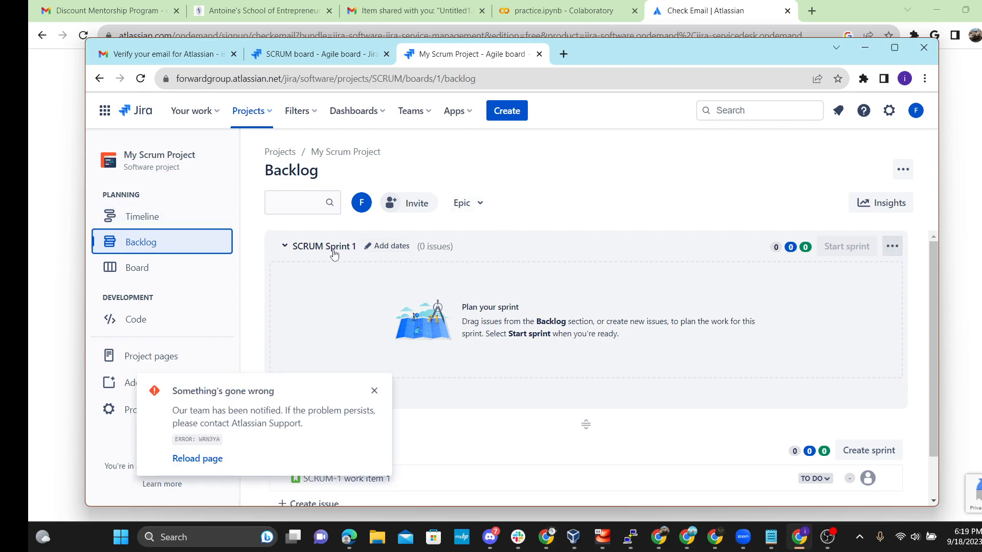
pyautogui.click(373, 392)
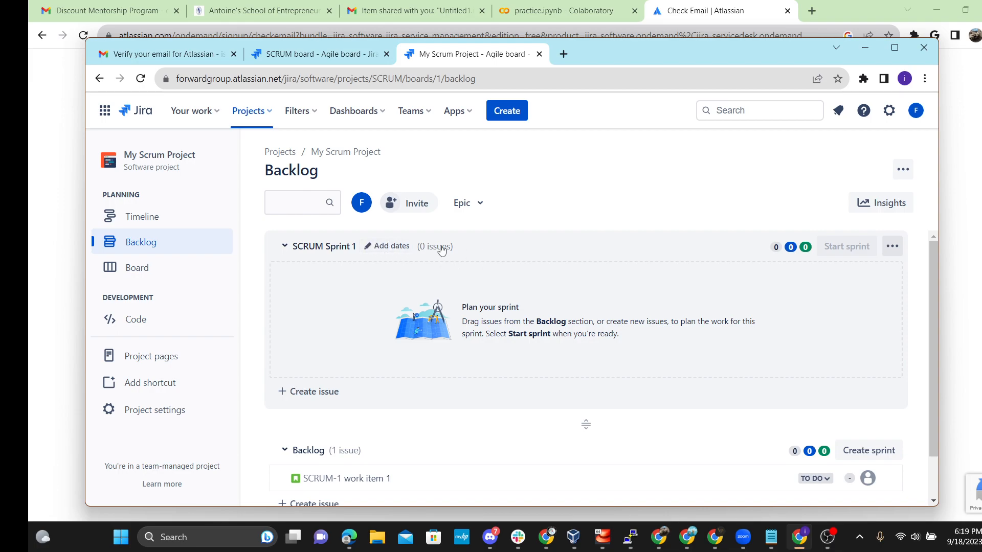
# Open SCRUM Sprint 1 for editing and shorten its name to "Sprint 1"
pyautogui.click(893, 247)
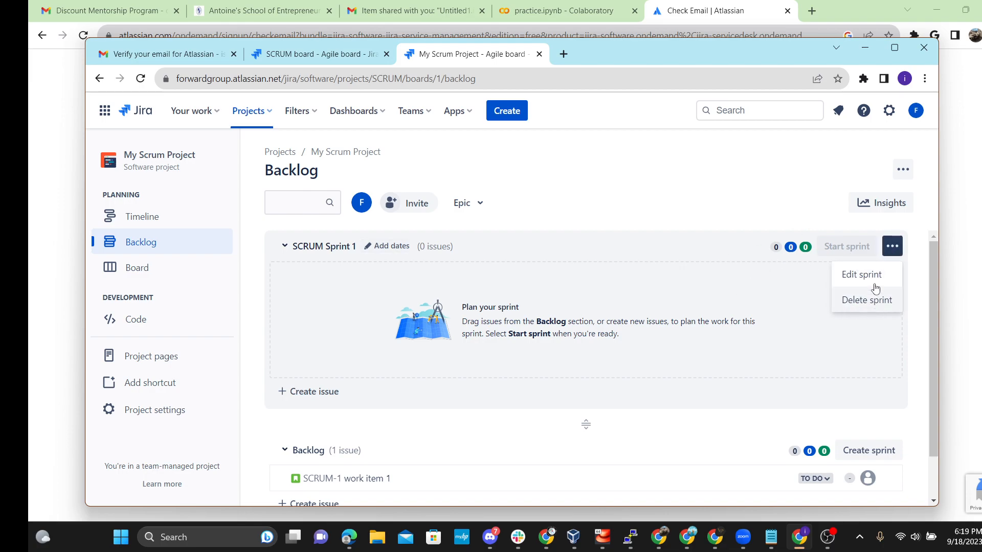
pyautogui.click(852, 276)
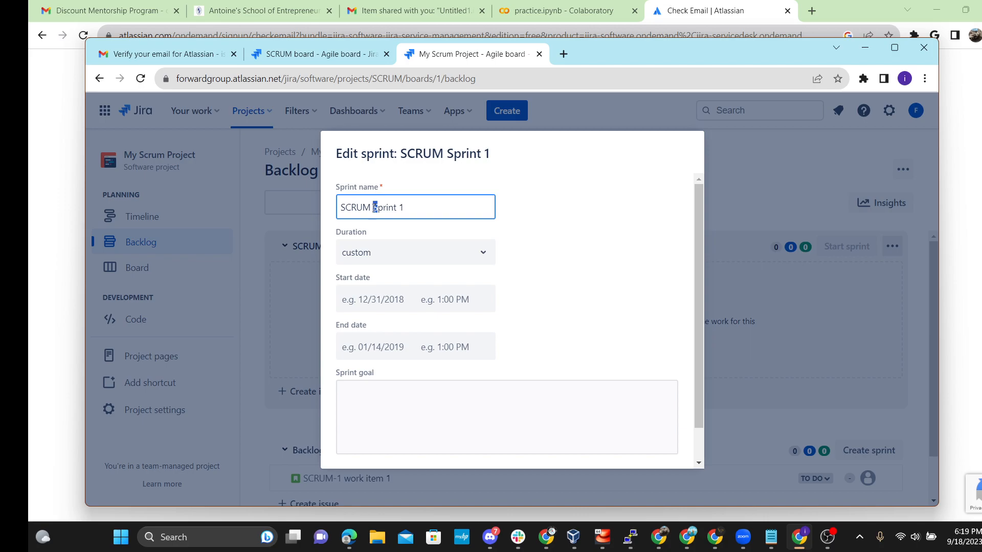
pyautogui.moveTo(375, 208); pyautogui.dragTo(315, 206)
pyautogui.click(375, 210)
pyautogui.press('BackSpace')
pyautogui.press('BackSpace')
pyautogui.press('BackSpace')
pyautogui.press('BackSpace')
pyautogui.press('BackSpace')
pyautogui.press('BackSpace')
# Set the sprint's duration to 2 weeks with a start date of 9/20/2023 and update the sprint
pyautogui.click(397, 259)
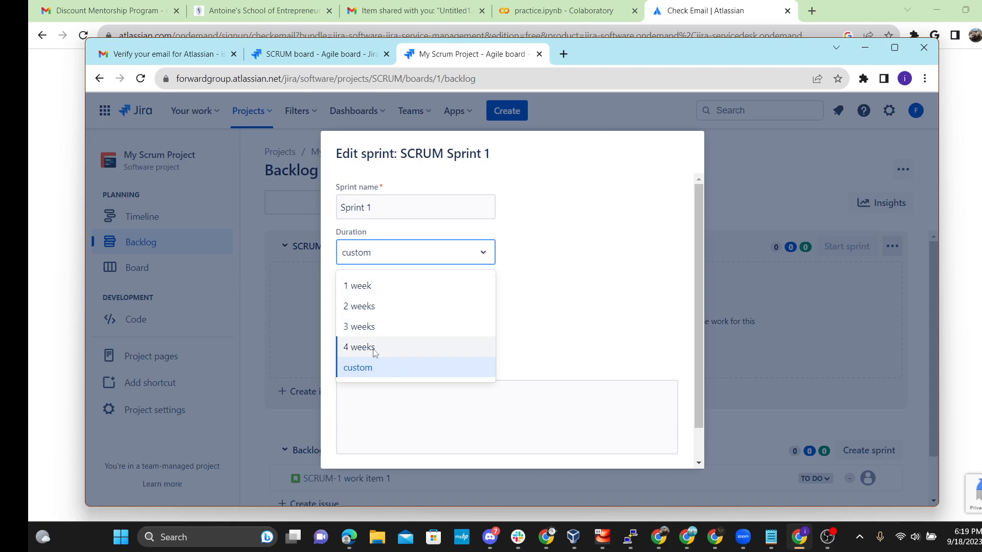
pyautogui.click(380, 309)
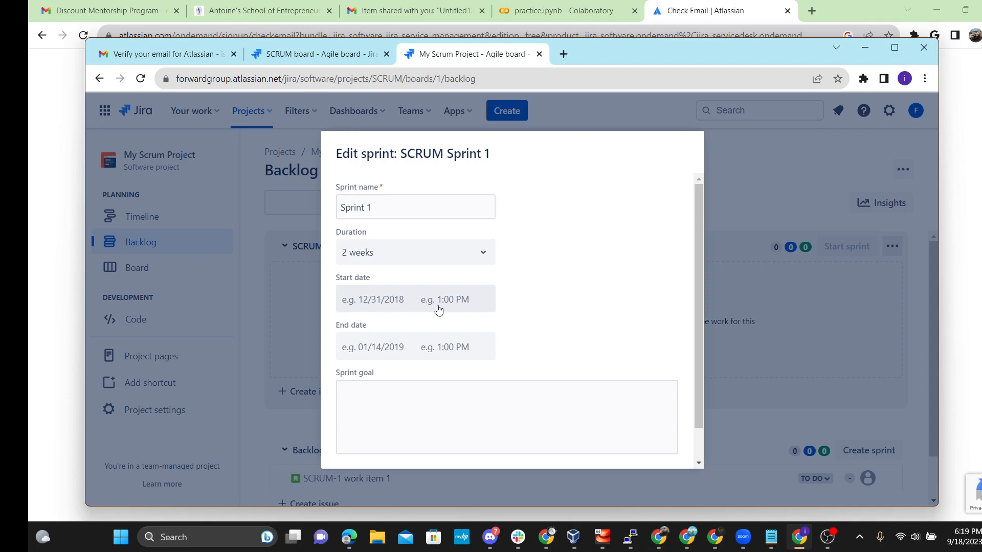
pyautogui.click(388, 305)
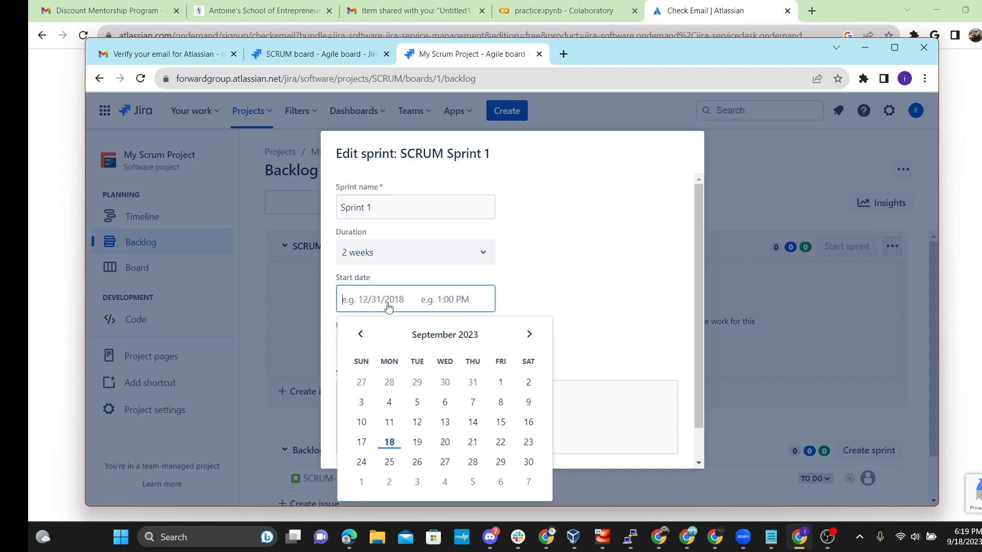
pyautogui.click(444, 443)
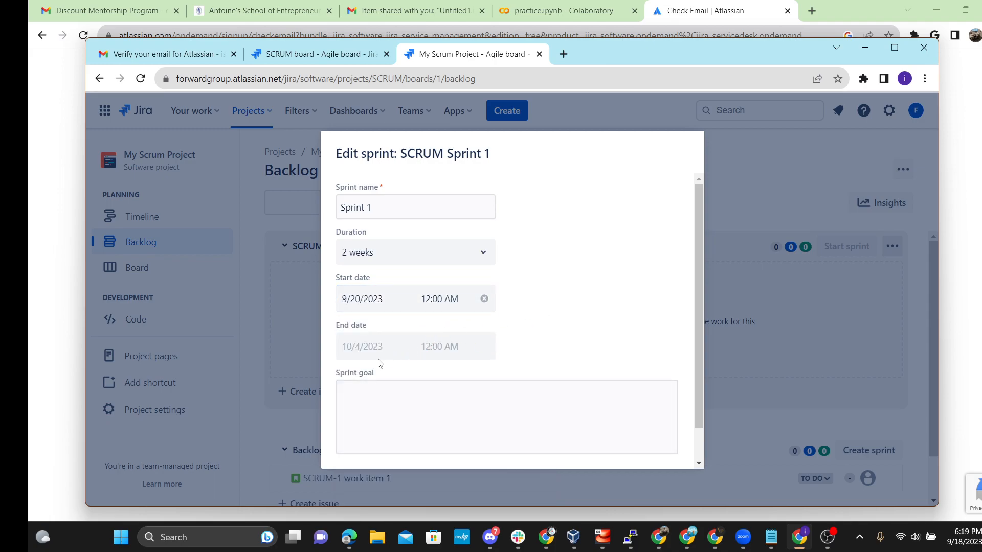
pyautogui.scroll(-1, 418, 353)
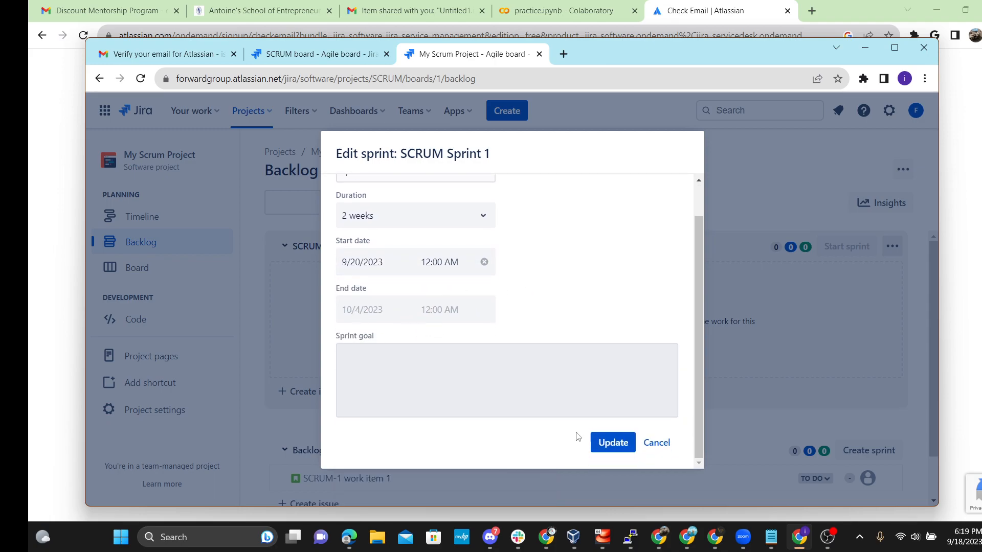
pyautogui.click(613, 443)
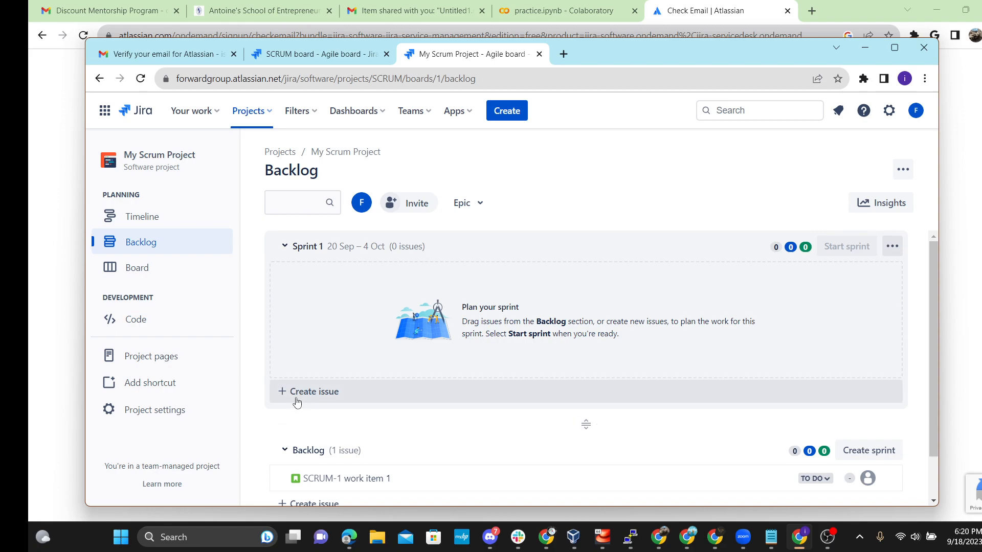
pyautogui.click(892, 248)
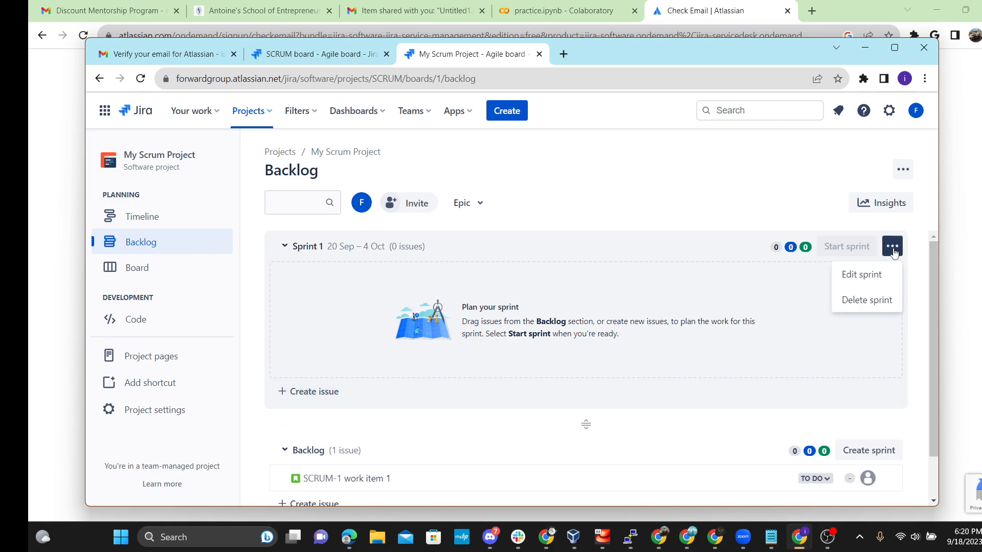
pyautogui.click(764, 301)
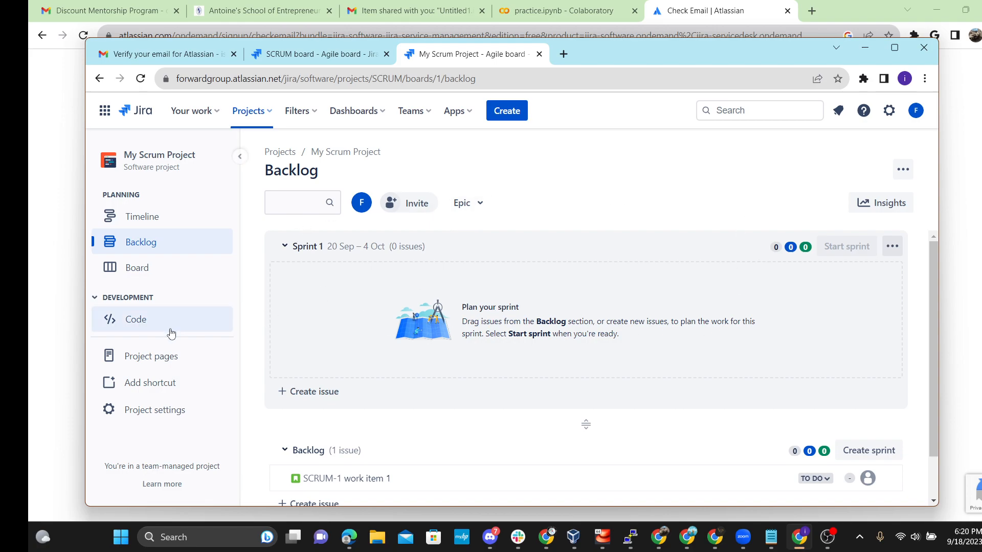
# Move the "work item 1" story from the backlog into Sprint 1 and return it to the backlog
pyautogui.scroll(-1, 391, 366)
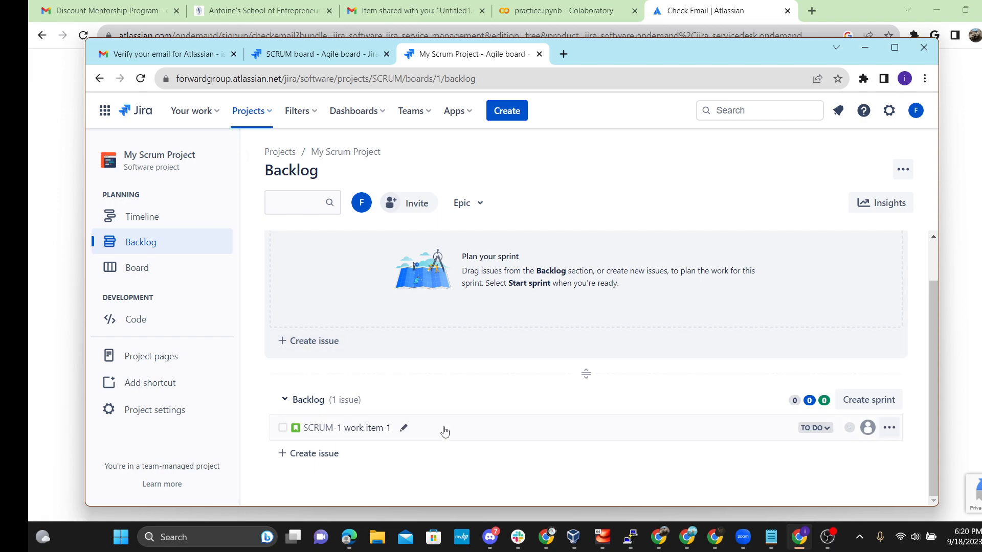
pyautogui.moveTo(445, 438); pyautogui.dragTo(463, 276)
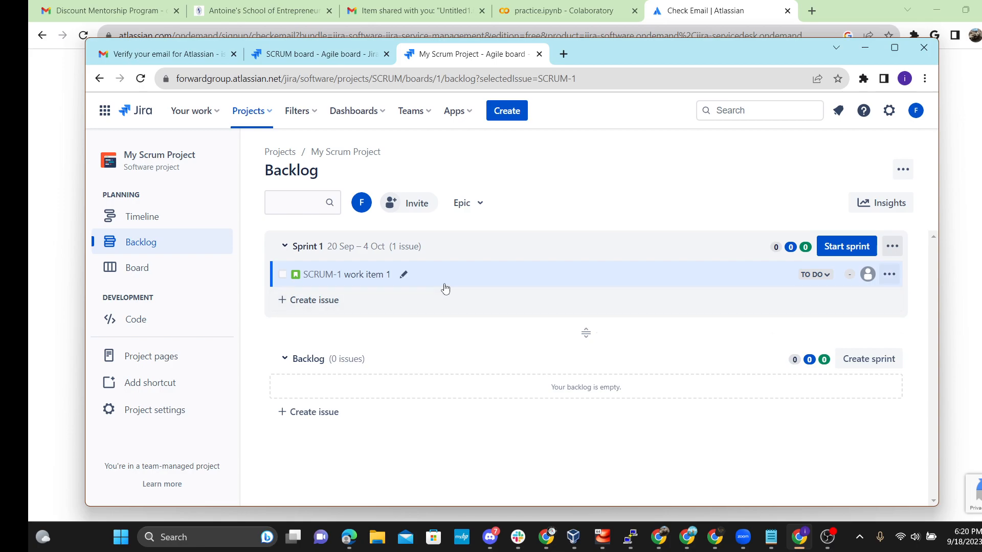
pyautogui.moveTo(460, 276); pyautogui.dragTo(459, 400)
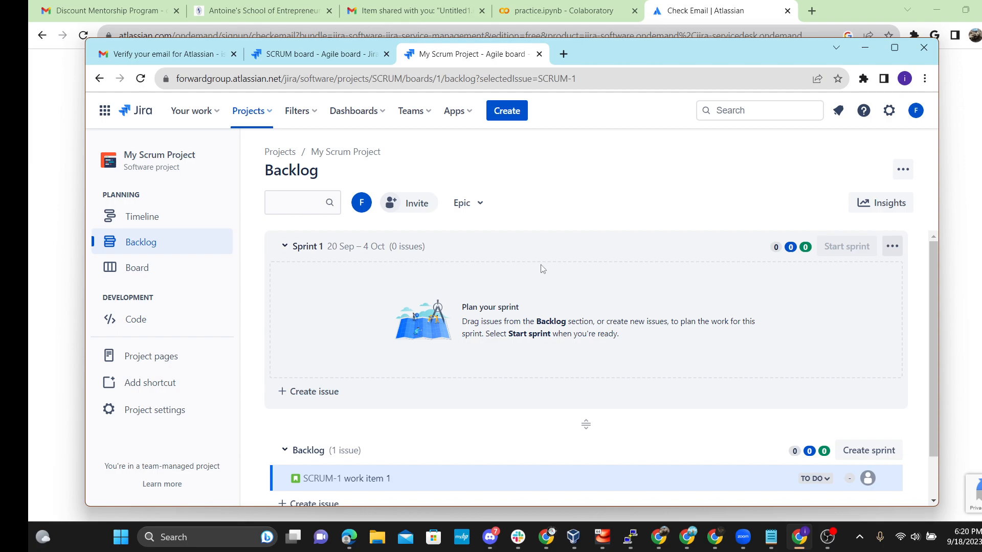
pyautogui.scroll(1, 210, 257)
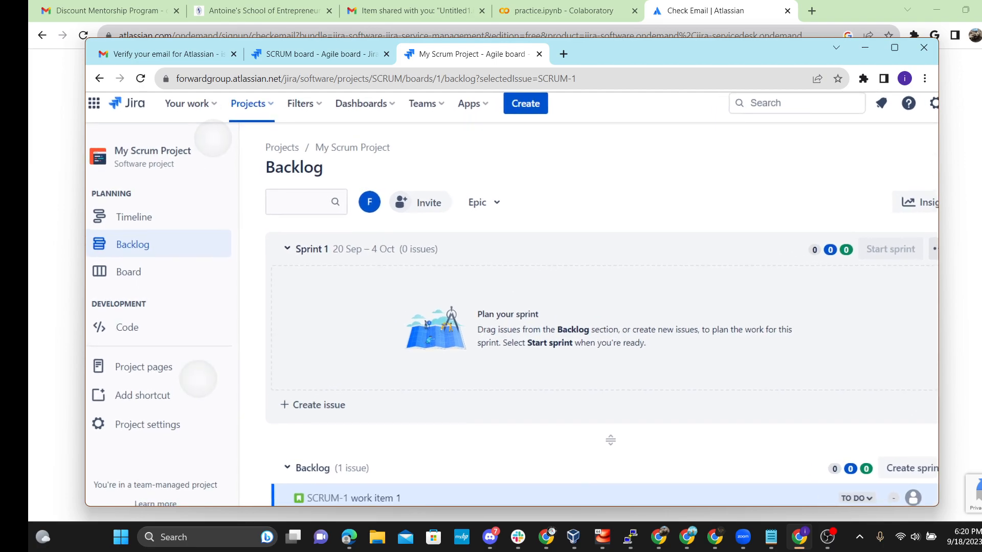
pyautogui.scroll(-1, 204, 258)
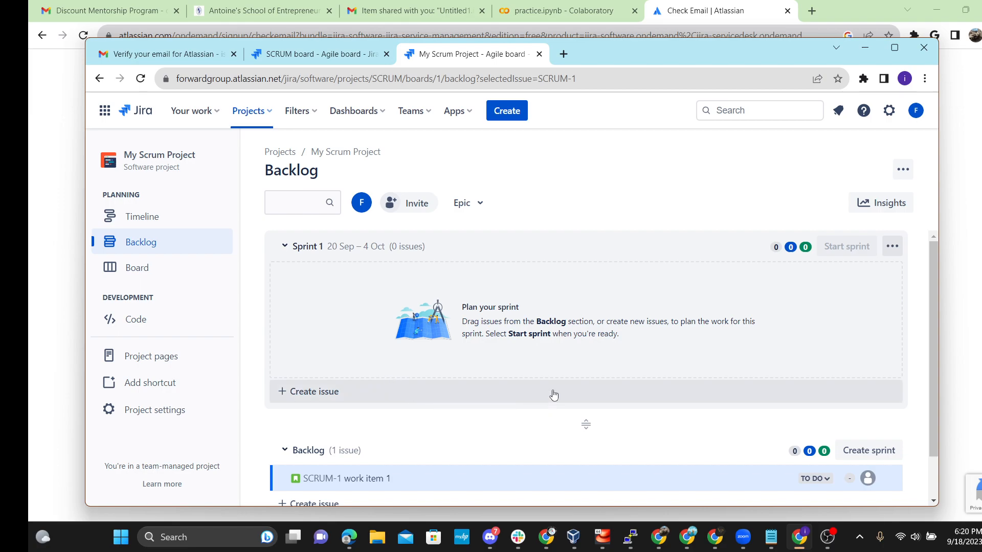
pyautogui.scroll(1, 240, 256)
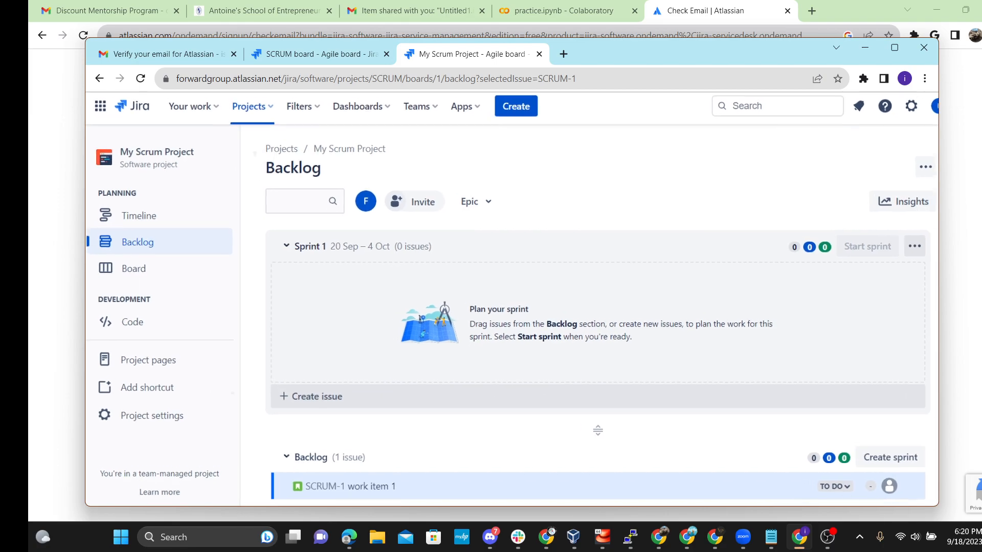
pyautogui.scroll(-1, 240, 256)
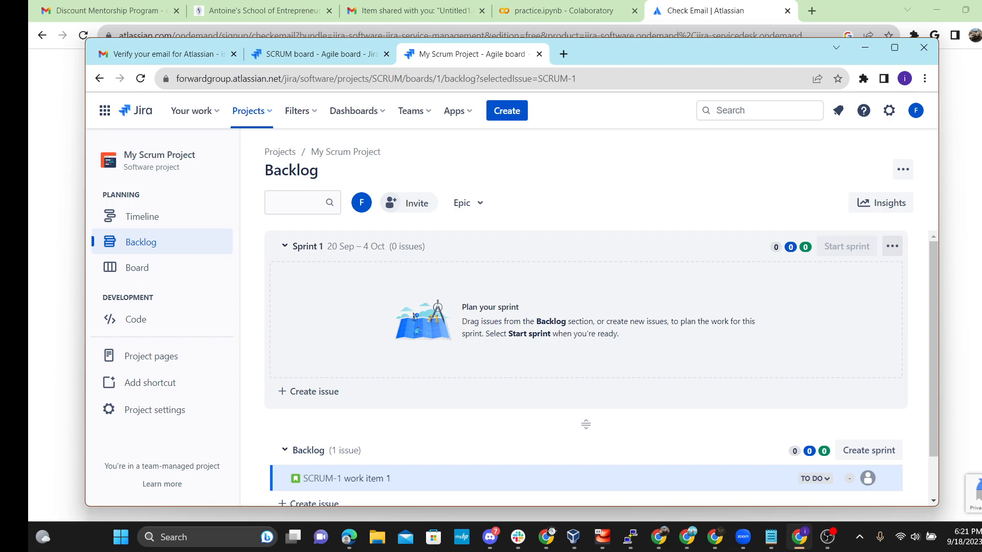
# Go to Confluence from its setup completion page and finish the onboarding with "Collaborating across teams" as the purpose, without inviting teammates
pyautogui.click(320, 54)
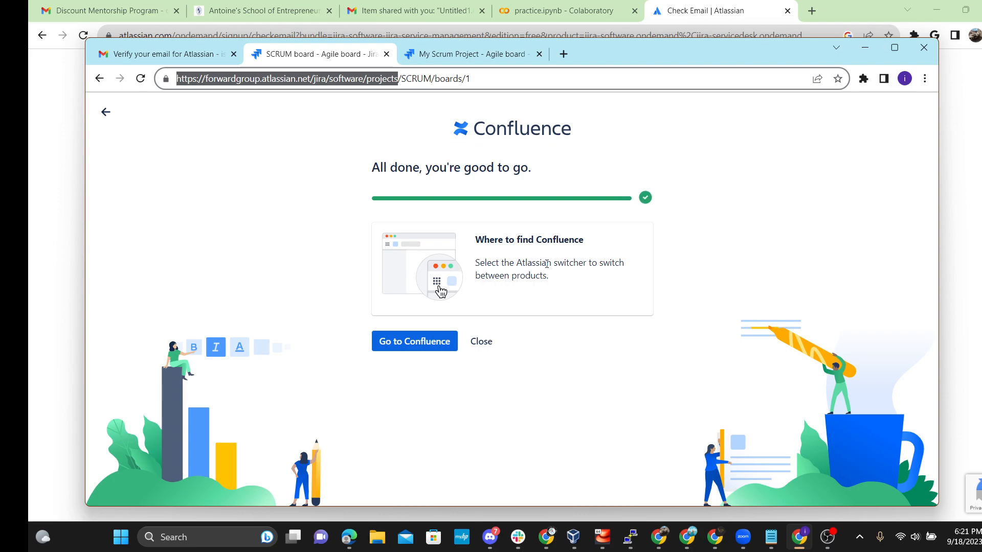
pyautogui.click(415, 347)
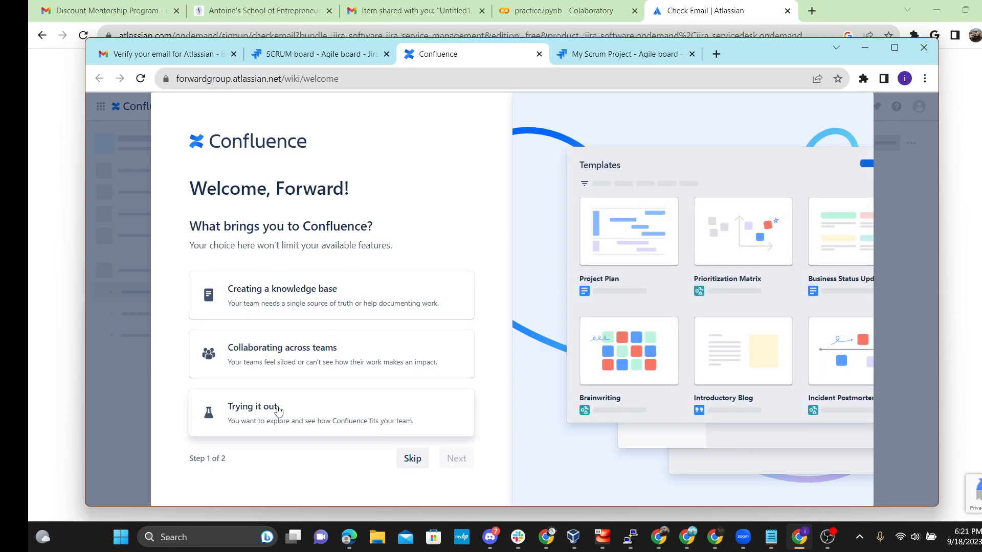
pyautogui.click(273, 360)
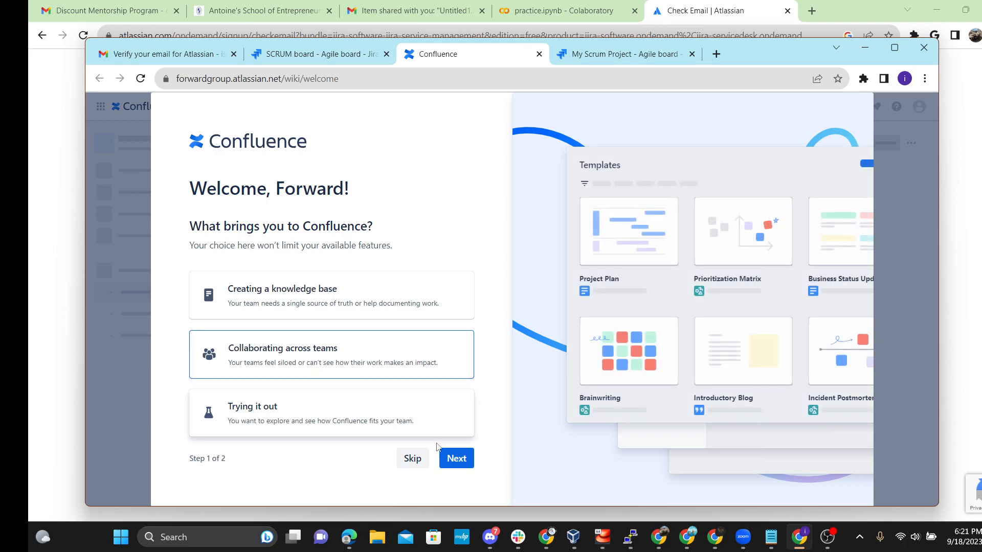
pyautogui.click(456, 459)
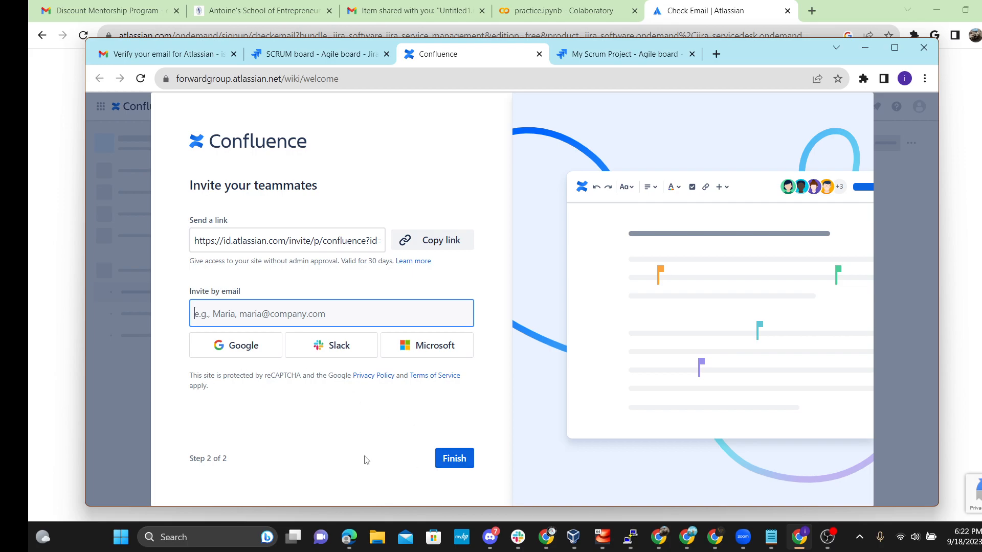
pyautogui.click(455, 459)
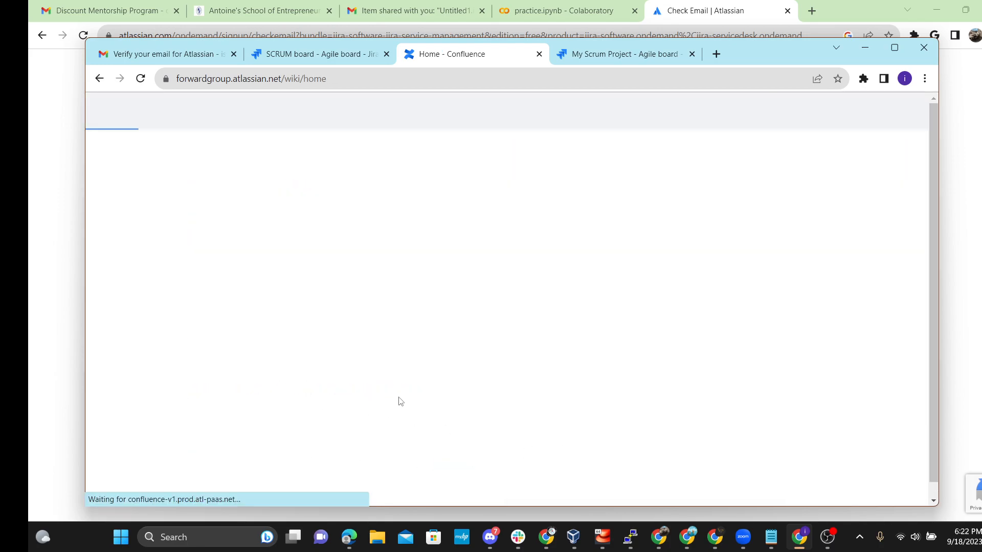